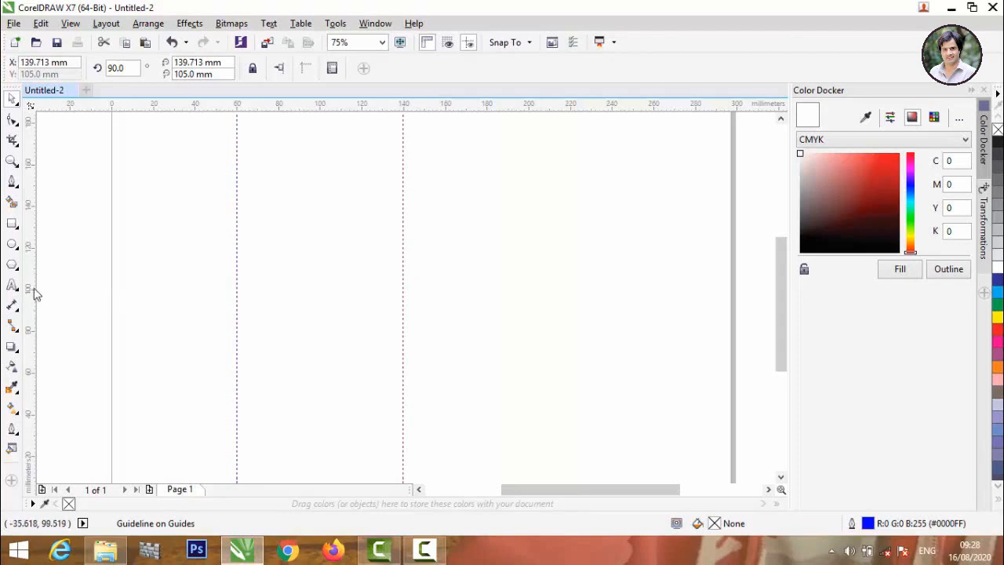
- Add a vertical guideline at about 100 mm and horizontal guidelines at about 145 mm and 72 mm
drag(36, 292, 321, 337)
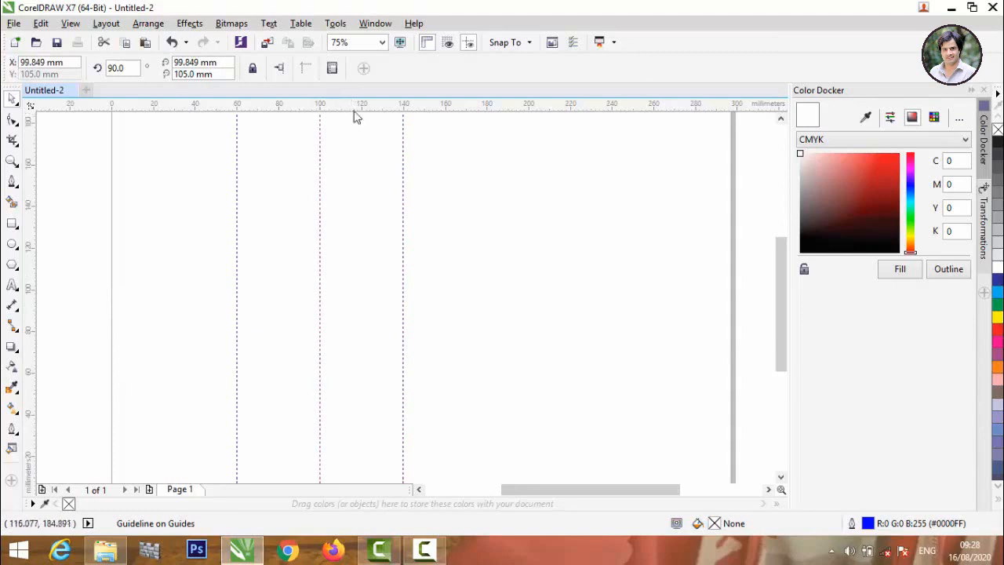
drag(355, 116, 368, 195)
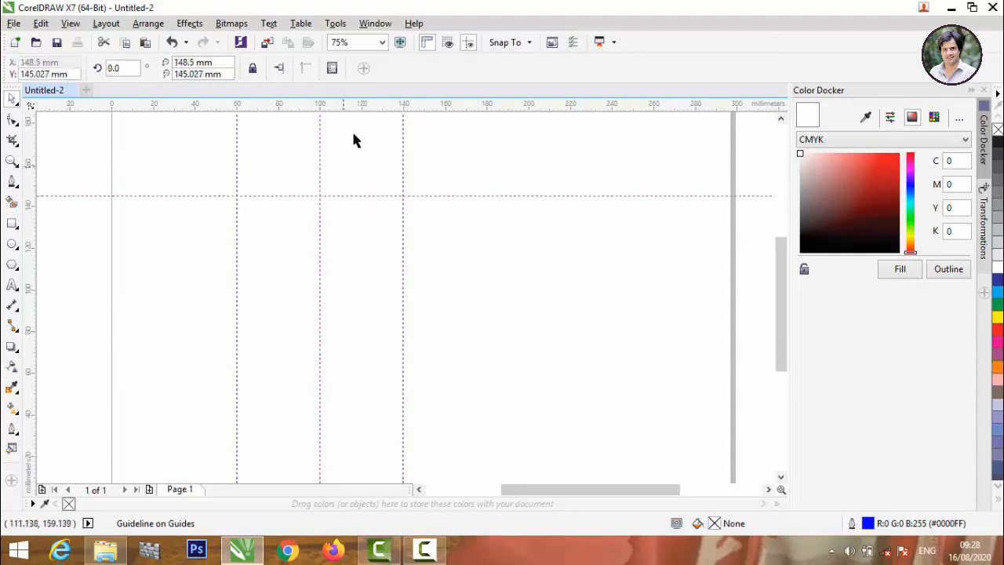
drag(339, 115, 361, 348)
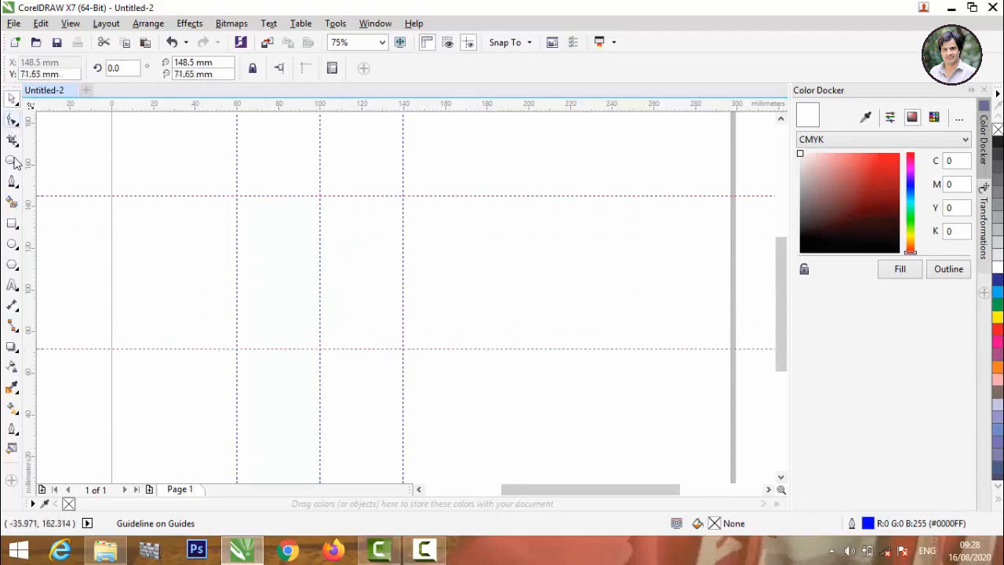
- Draw a closed inverted triangle about 80 by 73 mm through the guideline intersections with the Pen tool
click(12, 182)
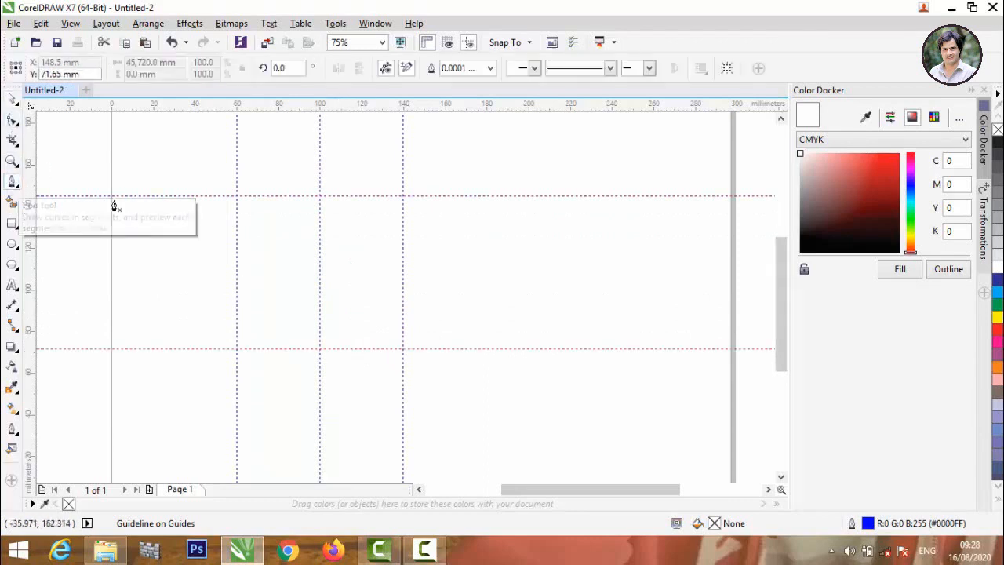
click(236, 197)
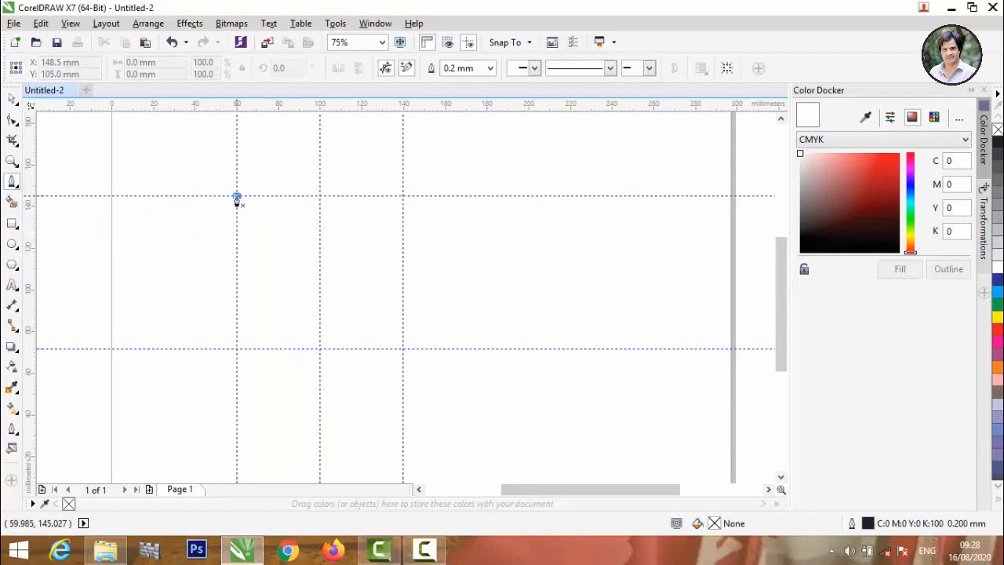
click(319, 352)
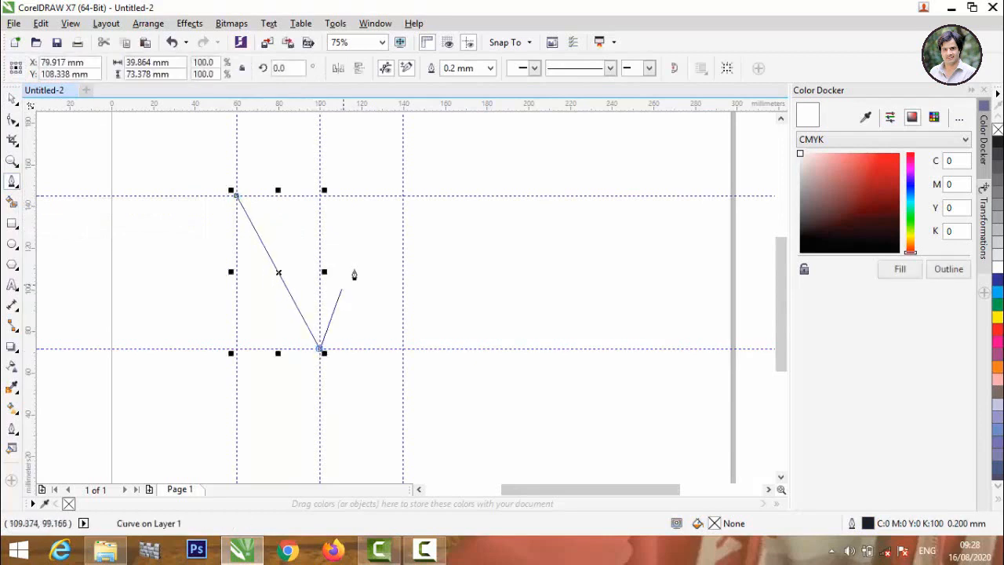
click(403, 196)
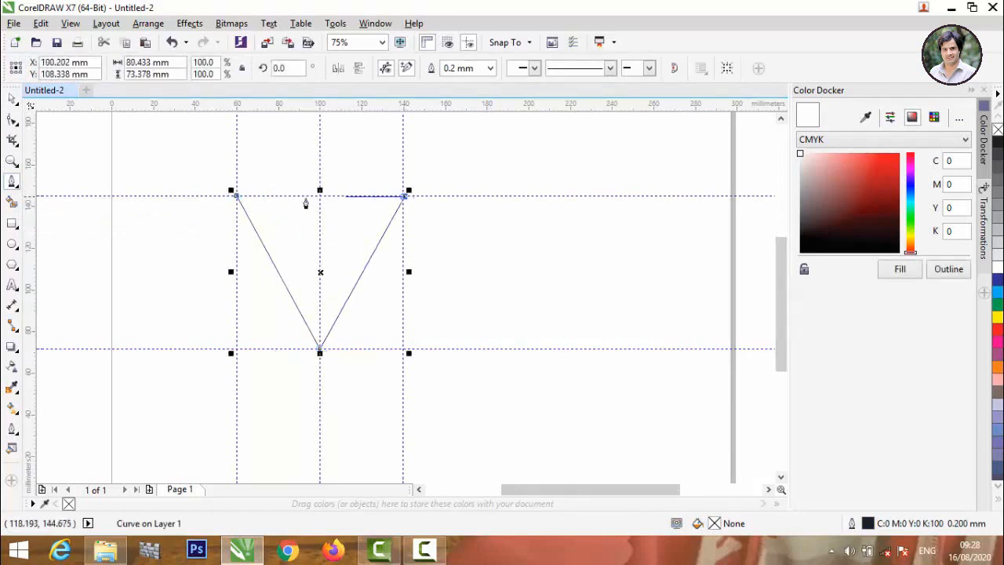
click(237, 196)
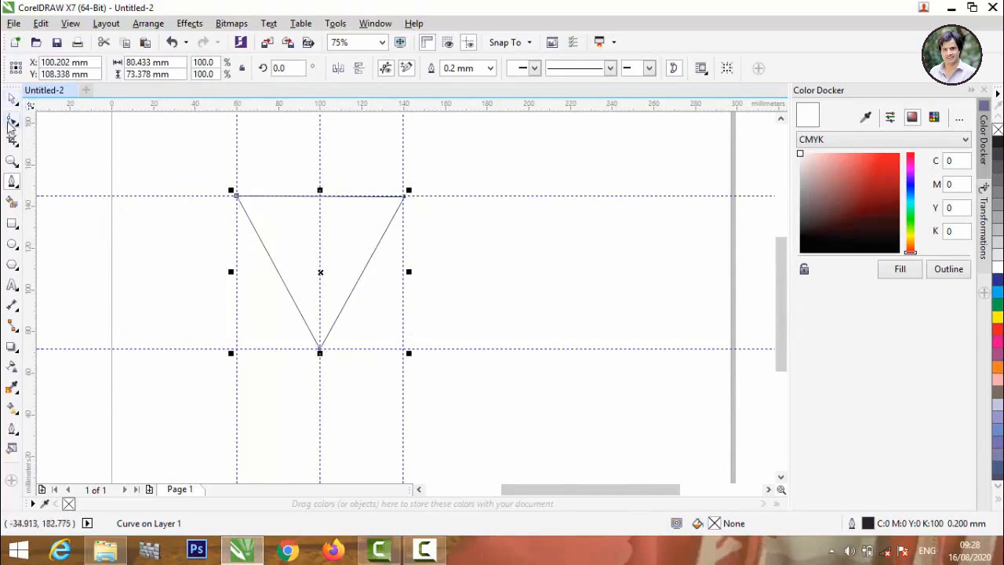
- Convert the triangle's top edge to a curve and bow the top and right edges outward with the Shape tool
click(11, 119)
mouse_move(320, 197)
mouse_down()
mouse_move(317, 187)
mouse_move(320, 197)
mouse_up()
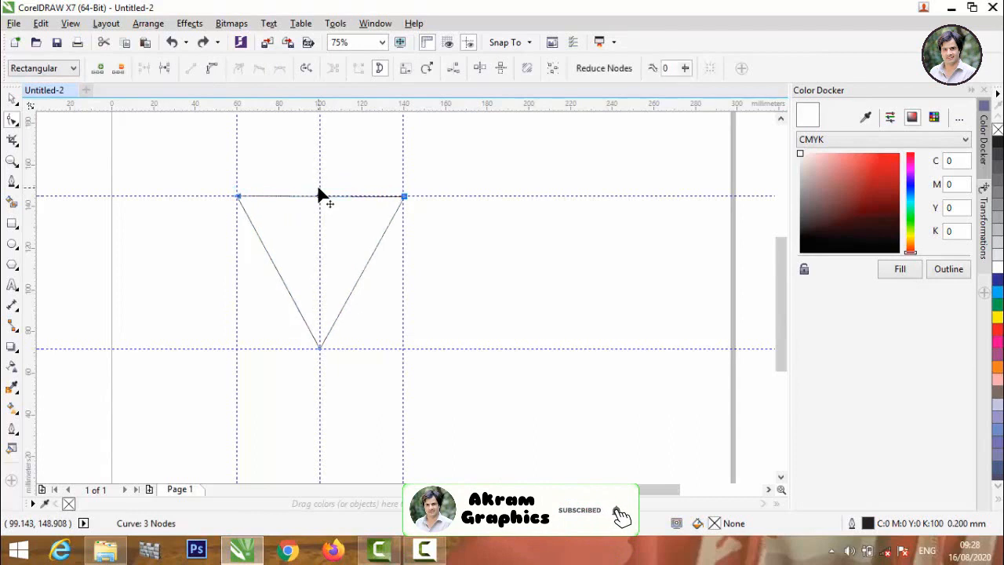
click(213, 68)
drag(319, 197, 320, 186)
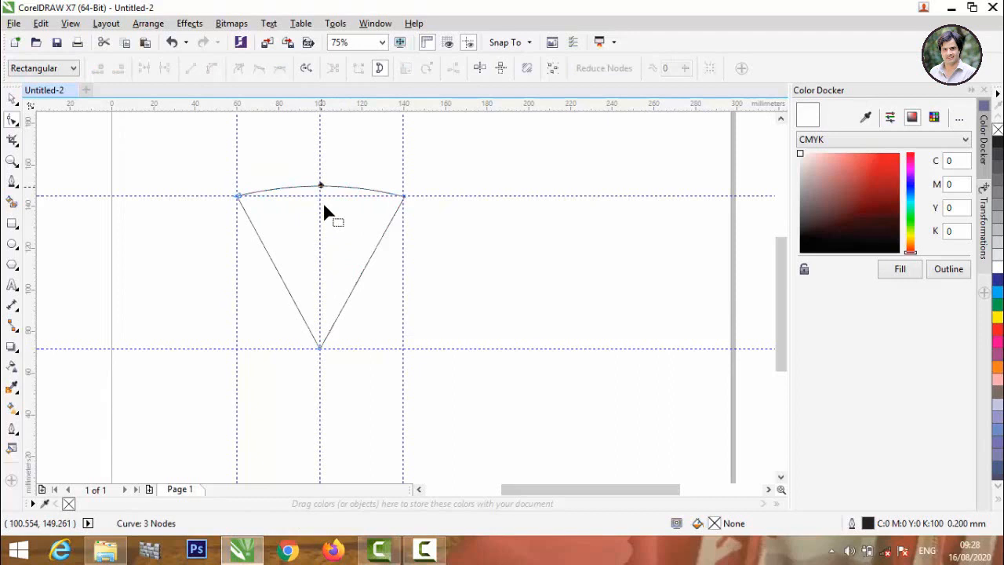
click(363, 269)
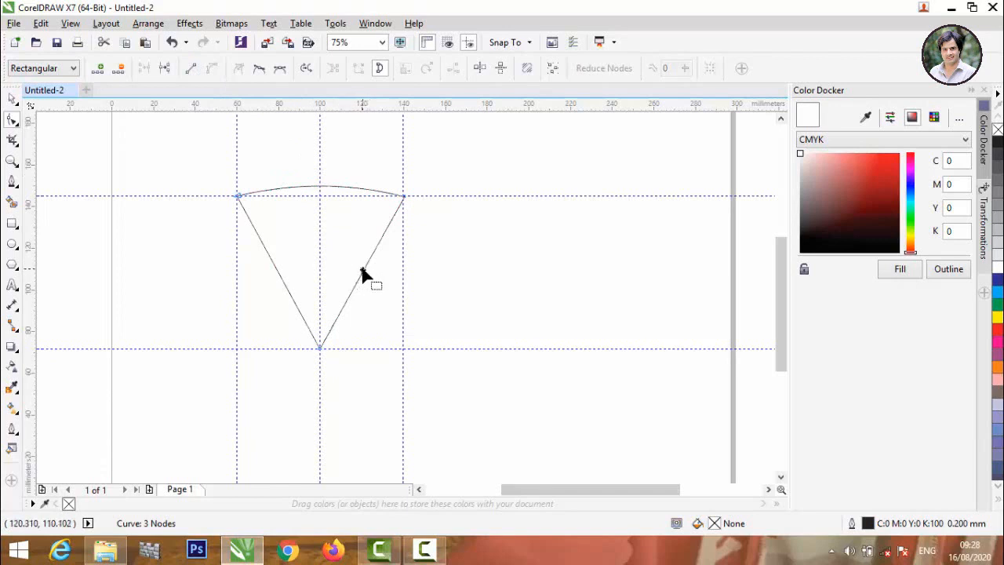
mouse_move(362, 268)
mouse_down()
mouse_move(384, 283)
mouse_move(377, 276)
mouse_up()
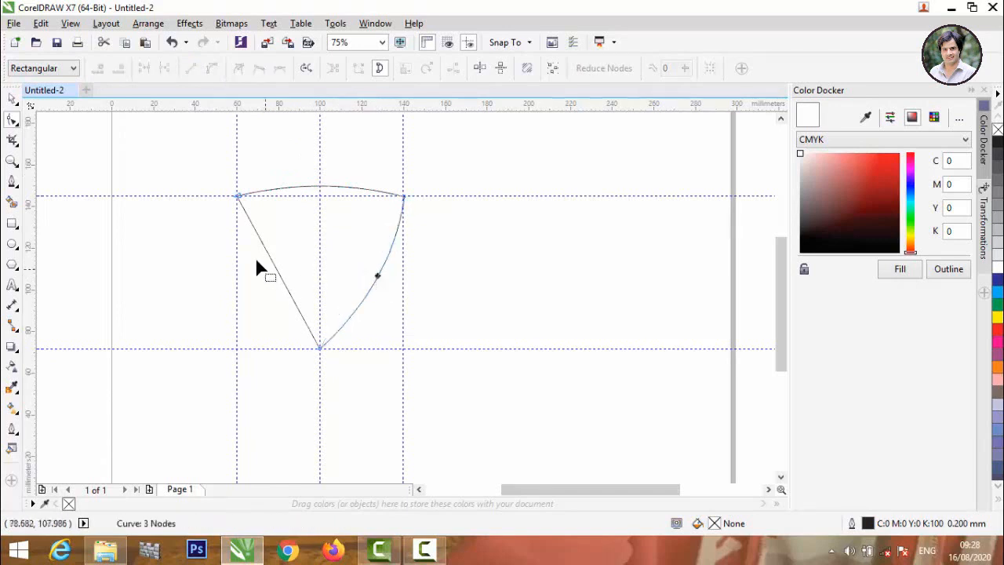
- Convert the triangle's left edge to a curve and bow it outward to match the right edge
click(272, 263)
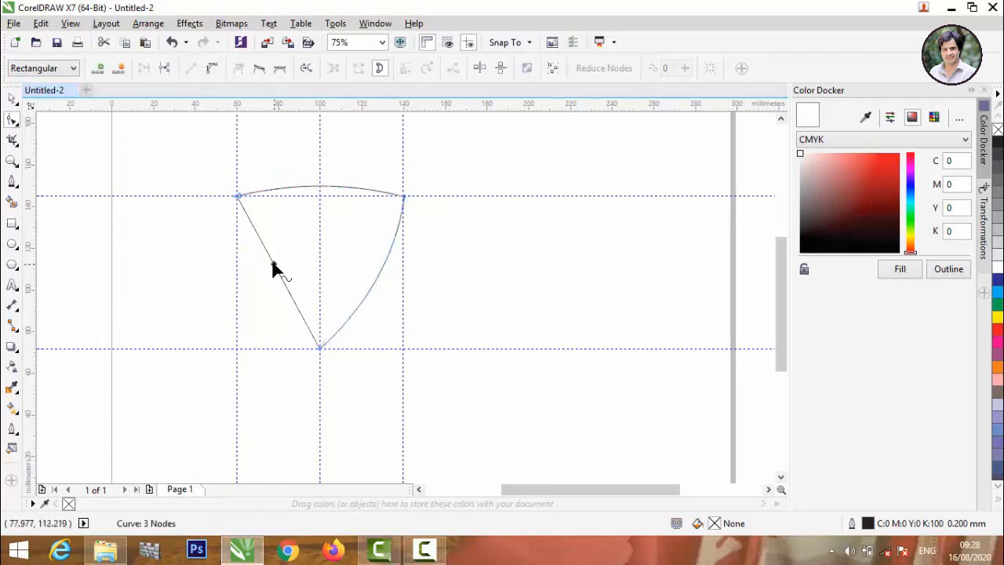
drag(272, 263, 261, 262)
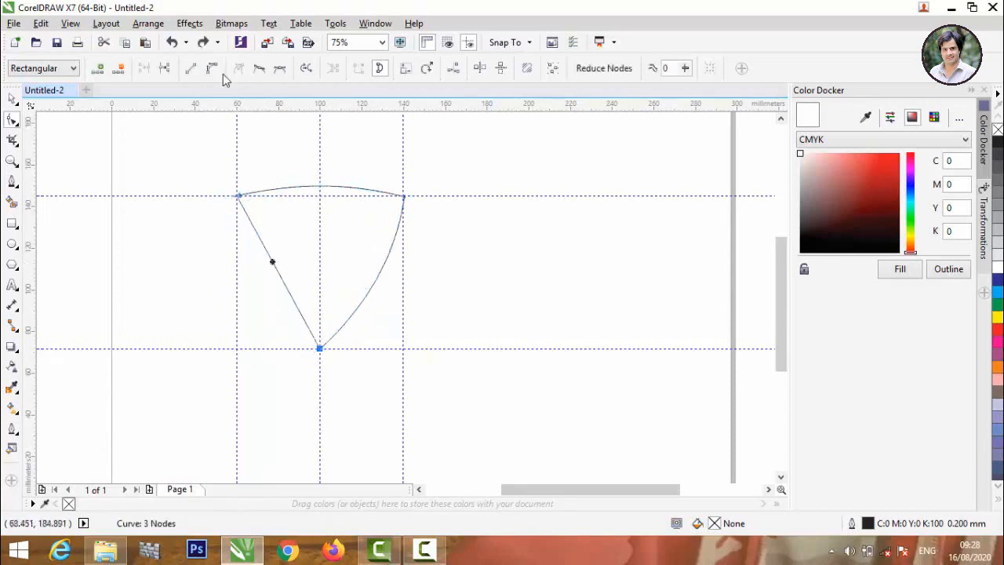
click(217, 72)
drag(278, 269, 260, 278)
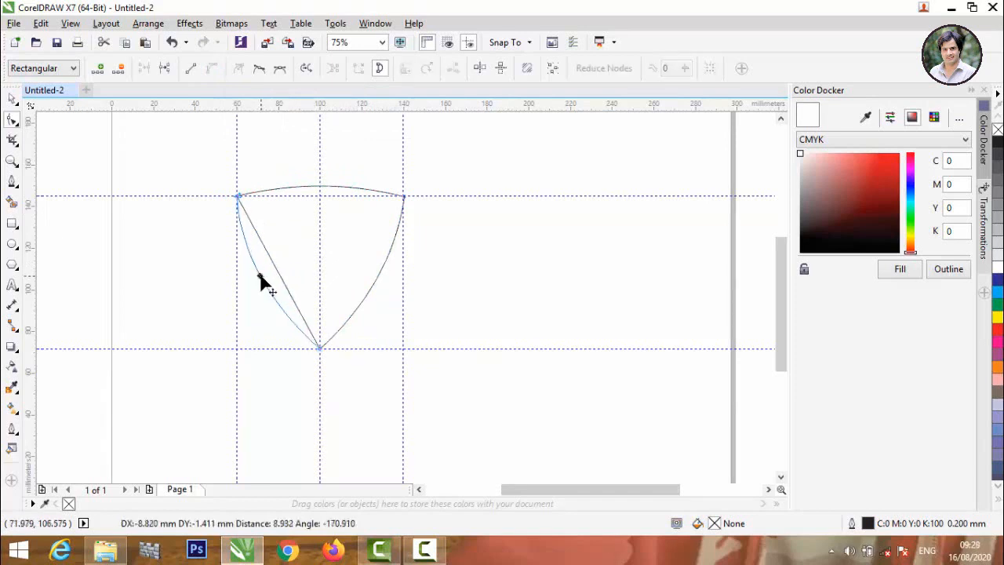
drag(261, 279, 258, 268)
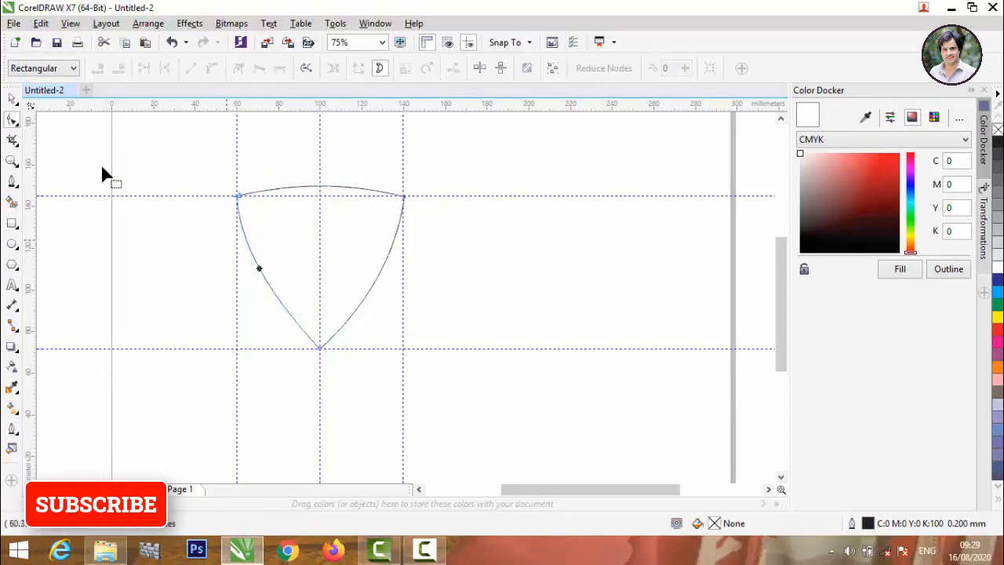
- Delete the guidelines around the shield shape
click(12, 98)
click(510, 202)
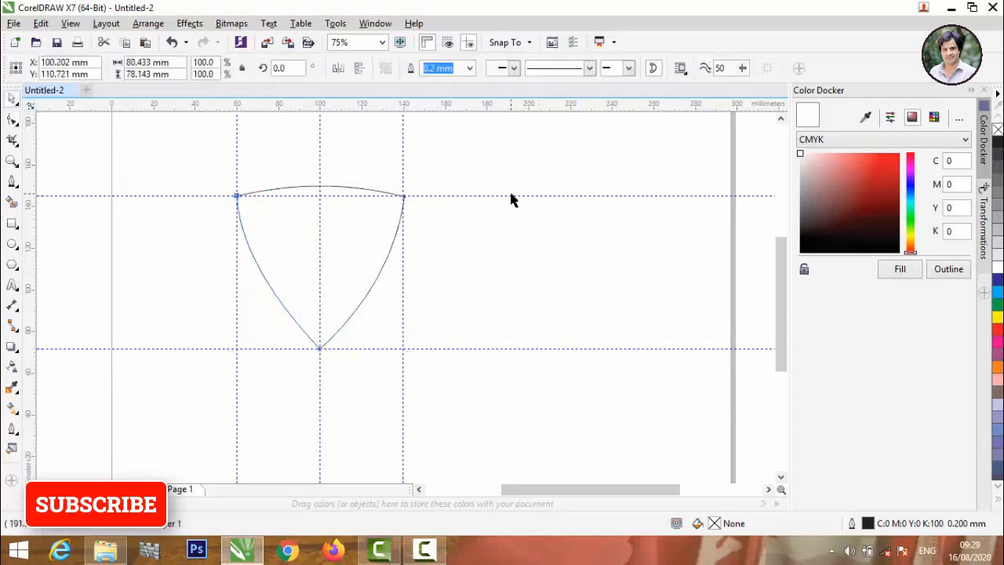
click(511, 196)
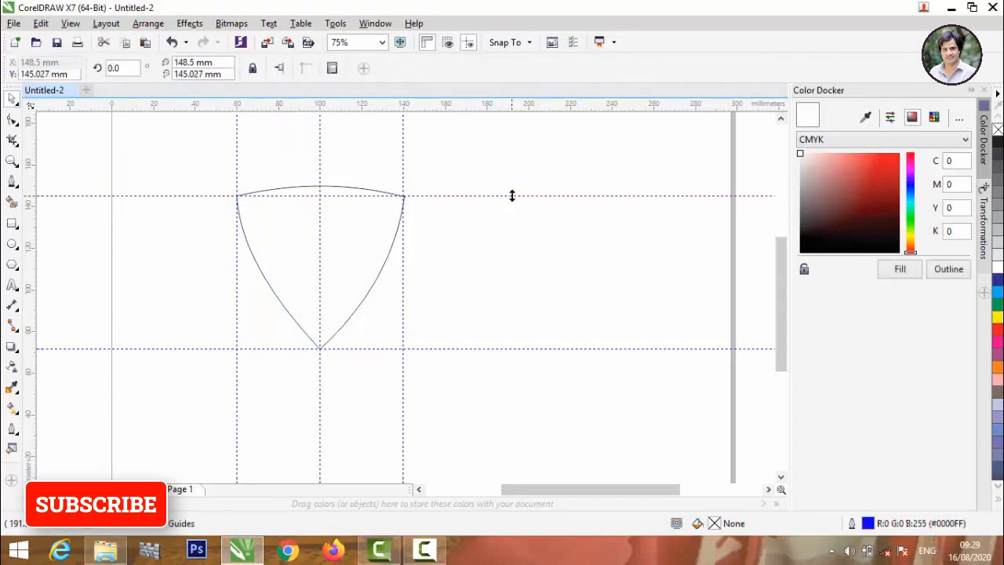
key(Delete)
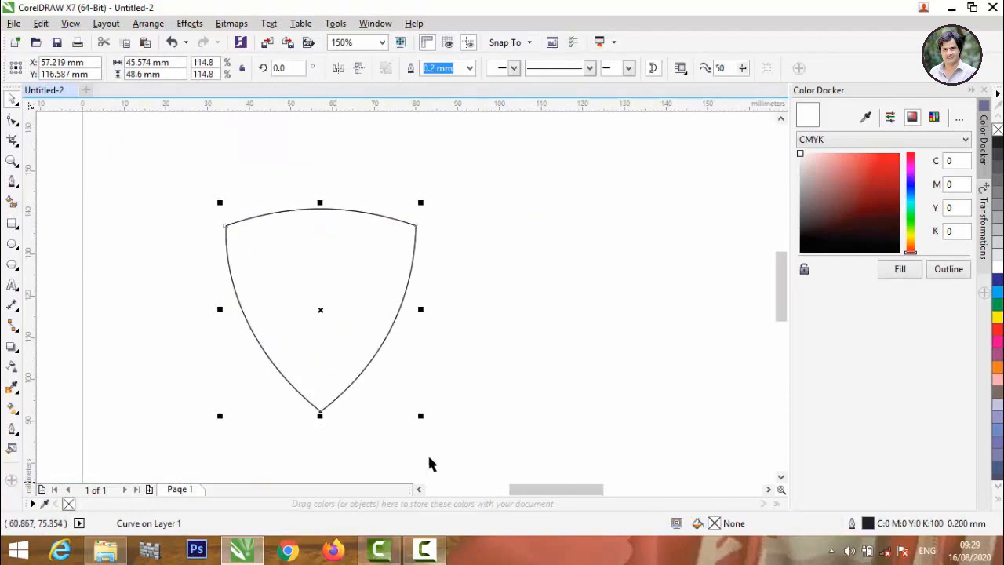
- Create concentric scaled copies of the shield: one about 48.6 mm wide outside it, and two about 40 and 35.7 mm wide inside
drag(421, 414, 427, 421)
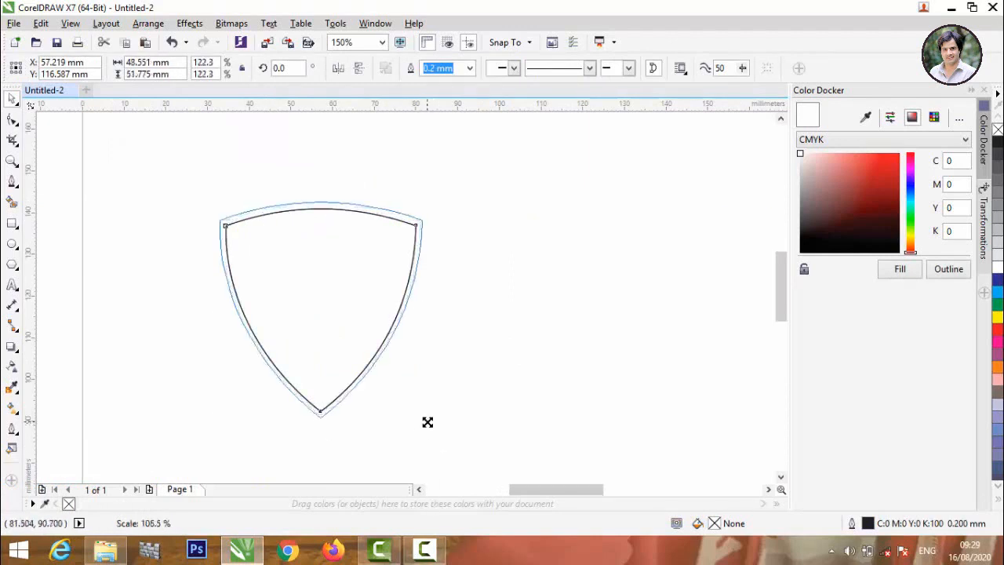
click(471, 291)
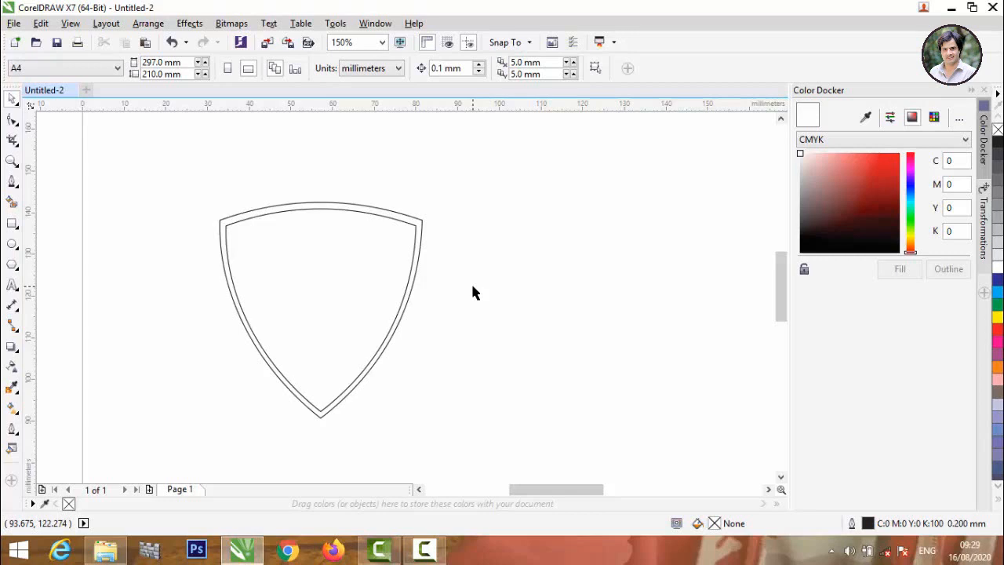
click(339, 405)
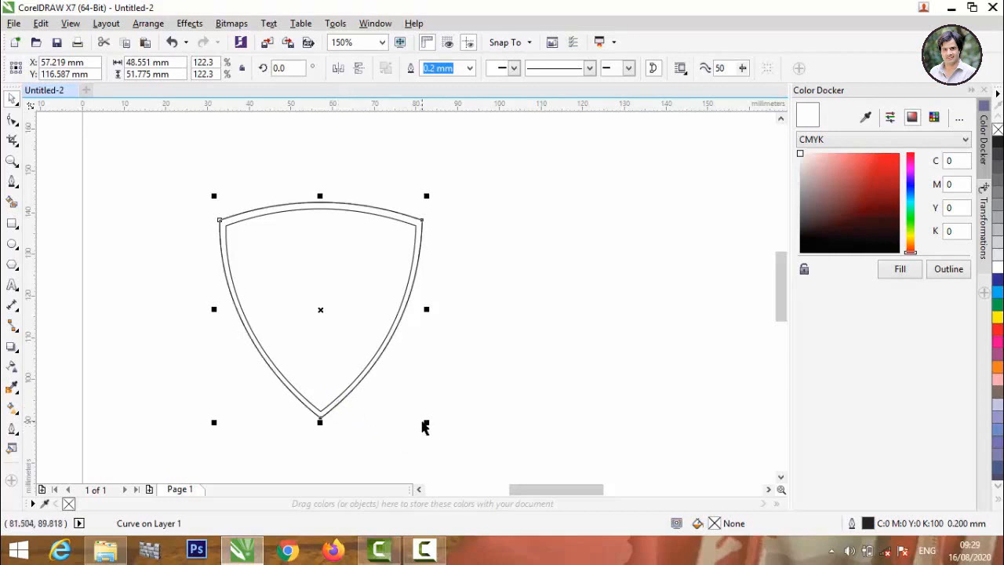
drag(425, 422, 410, 396)
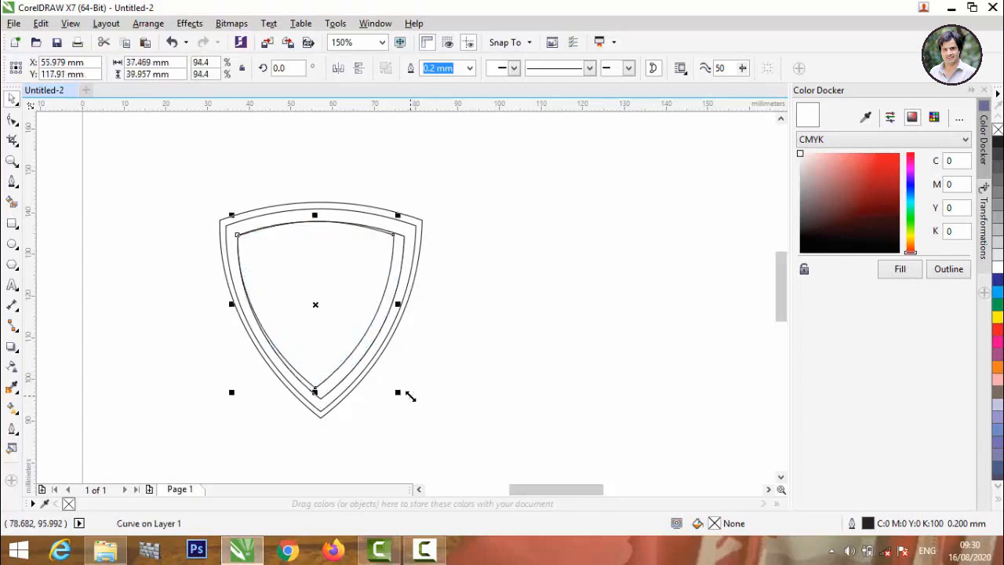
key(ctrl+z)
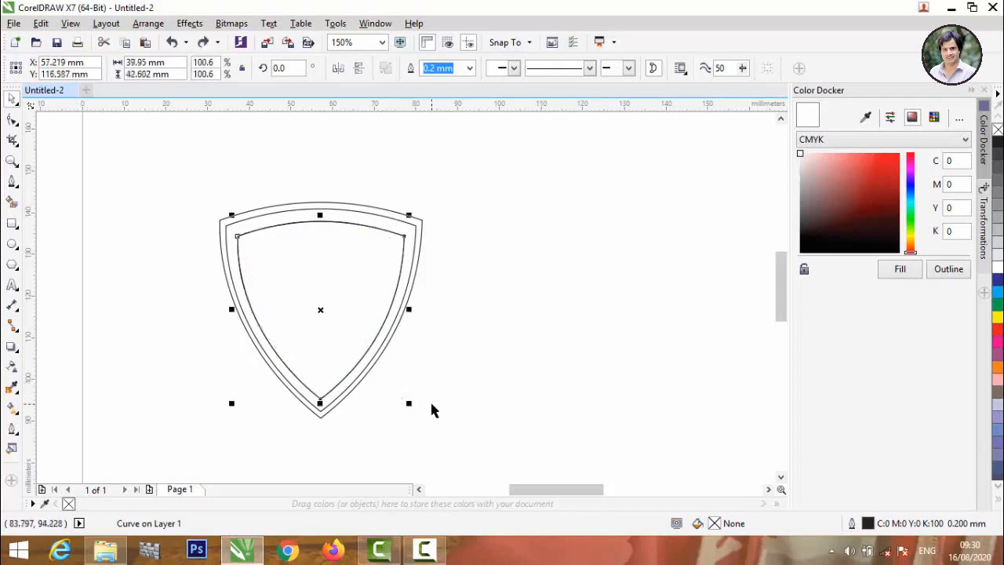
drag(409, 403, 410, 393)
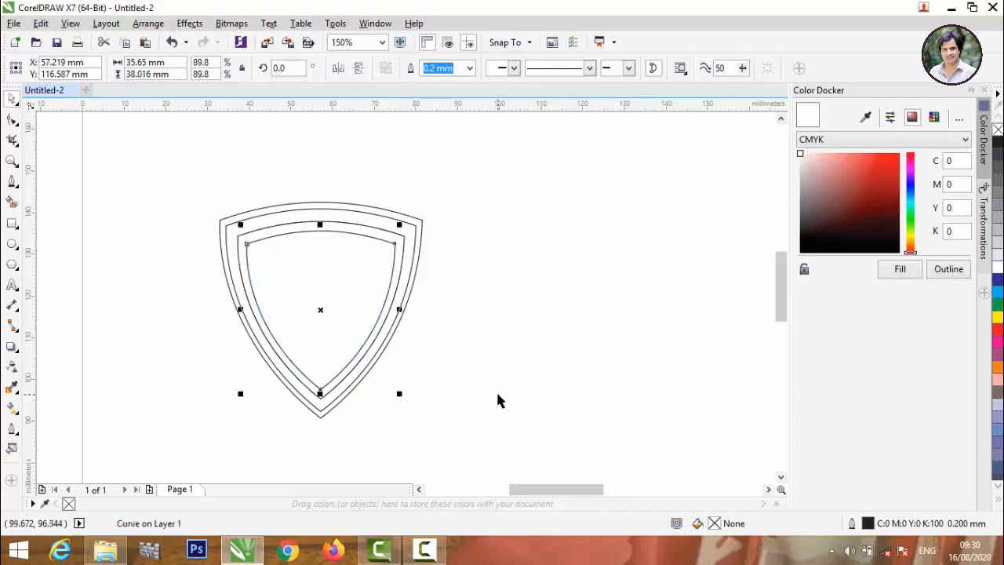
- Add two more concentric copies inside the innermost shield outline, one about 32 mm wide and one slightly smaller
click(338, 293)
scroll(318, 234, up, 1)
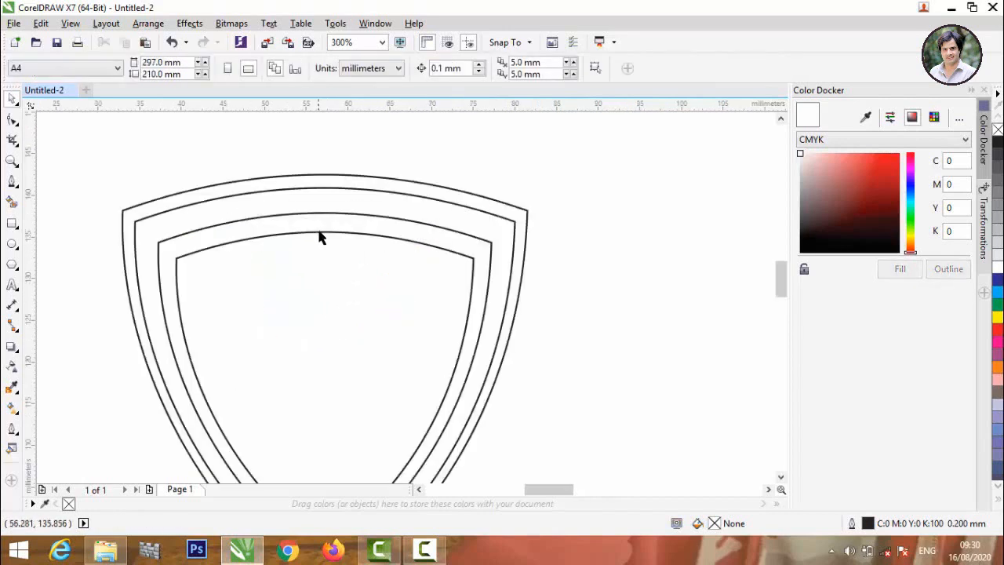
click(319, 233)
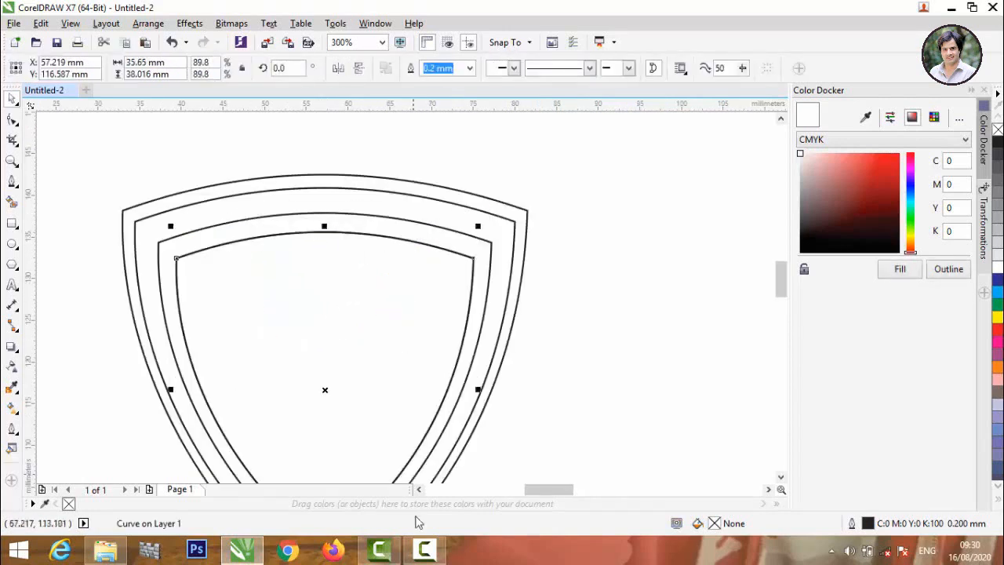
scroll(369, 329, down, 1)
scroll(399, 460, up, 1)
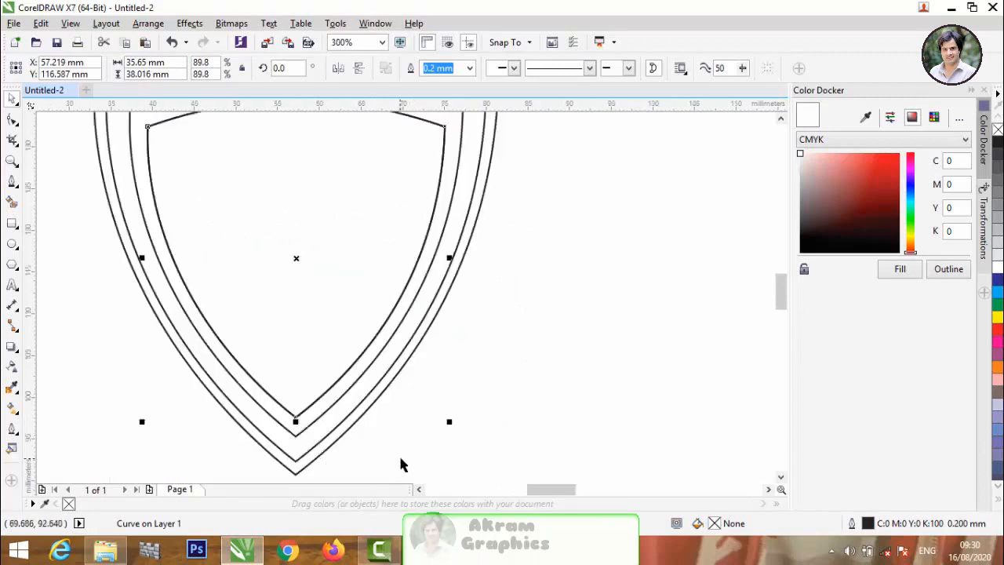
drag(449, 421, 445, 405)
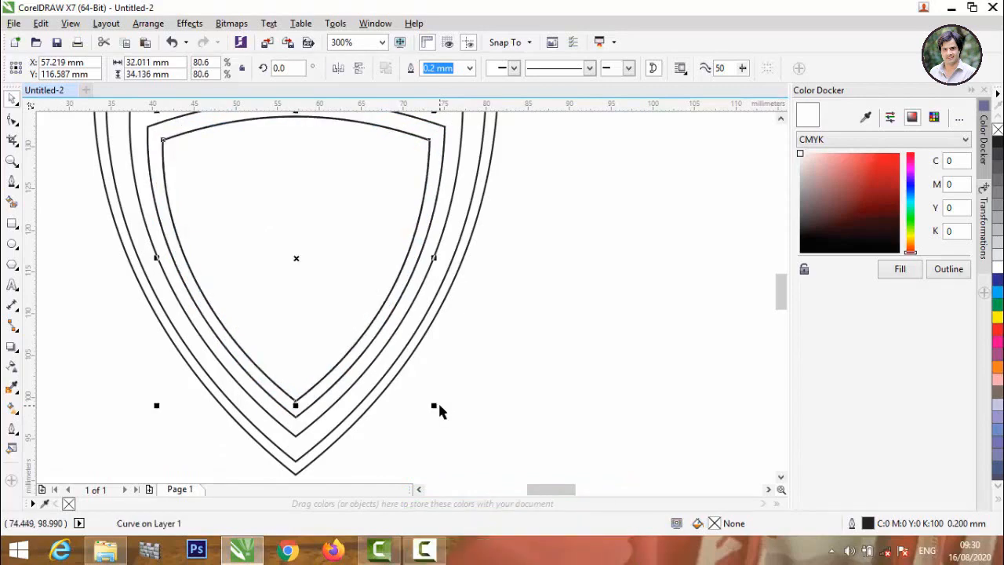
drag(436, 405, 437, 400)
click(519, 448)
scroll(519, 376, down, 2)
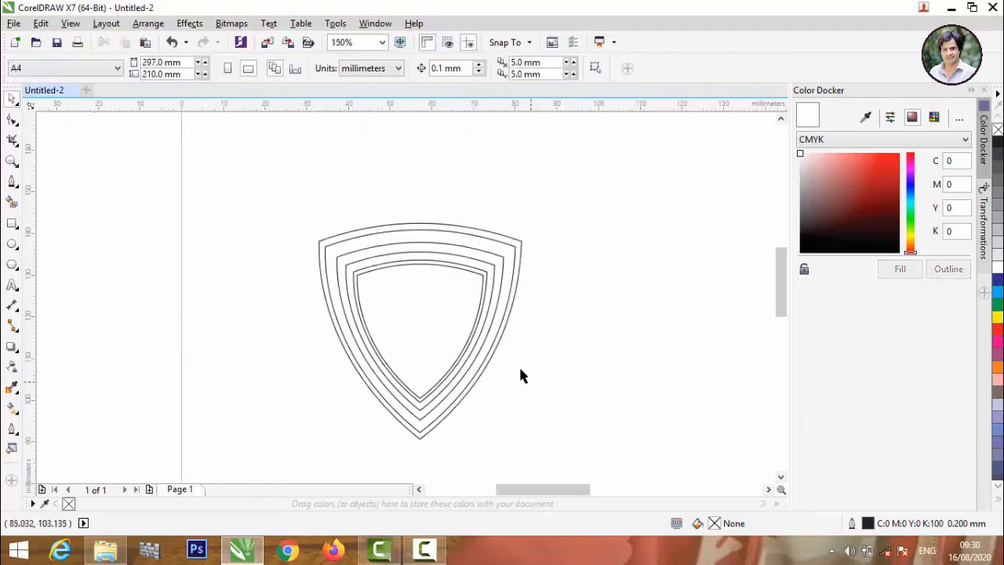
scroll(566, 297, up, 2)
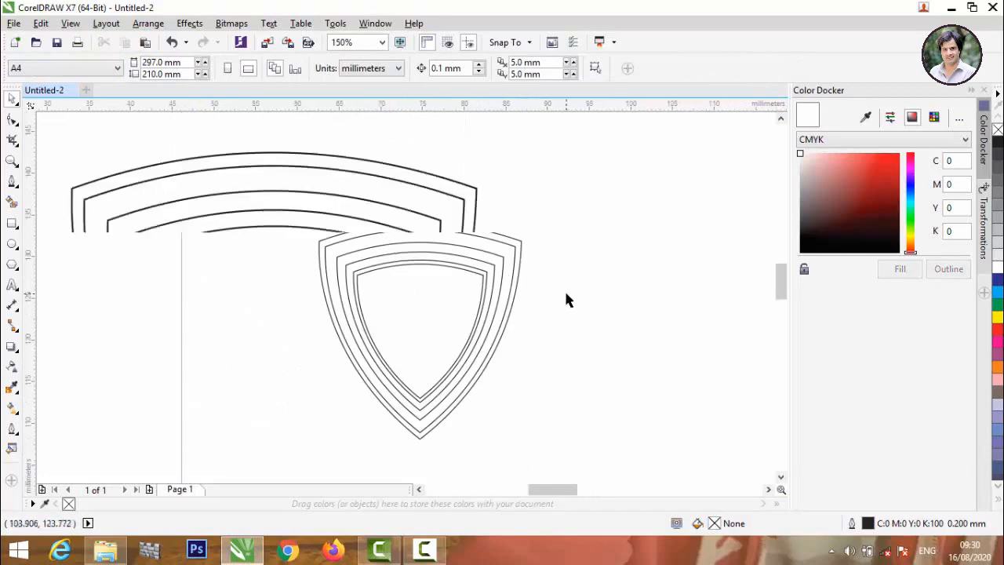
- Switch to the Colour Shades folder in File Explorer and look through its swatch images
click(951, 7)
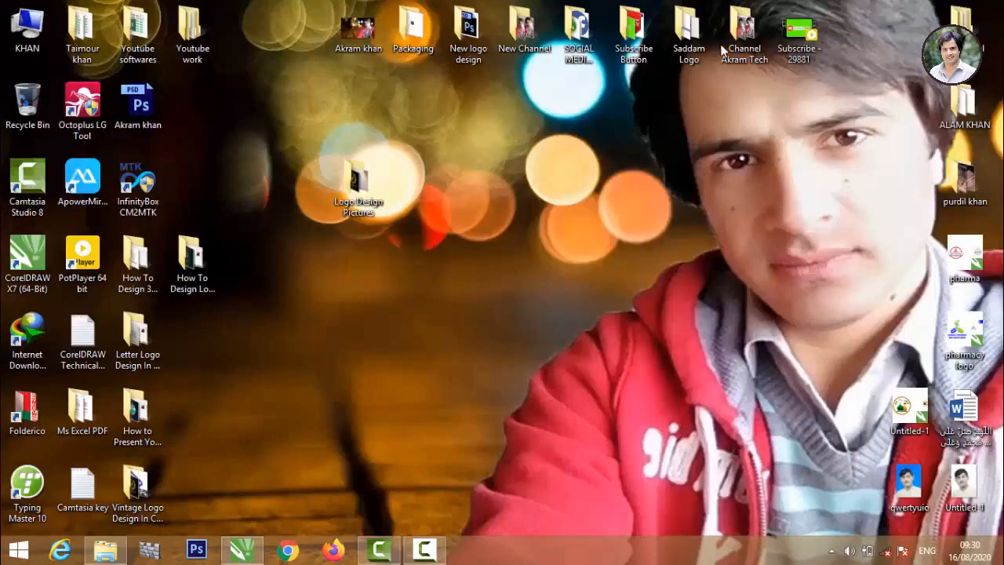
click(109, 550)
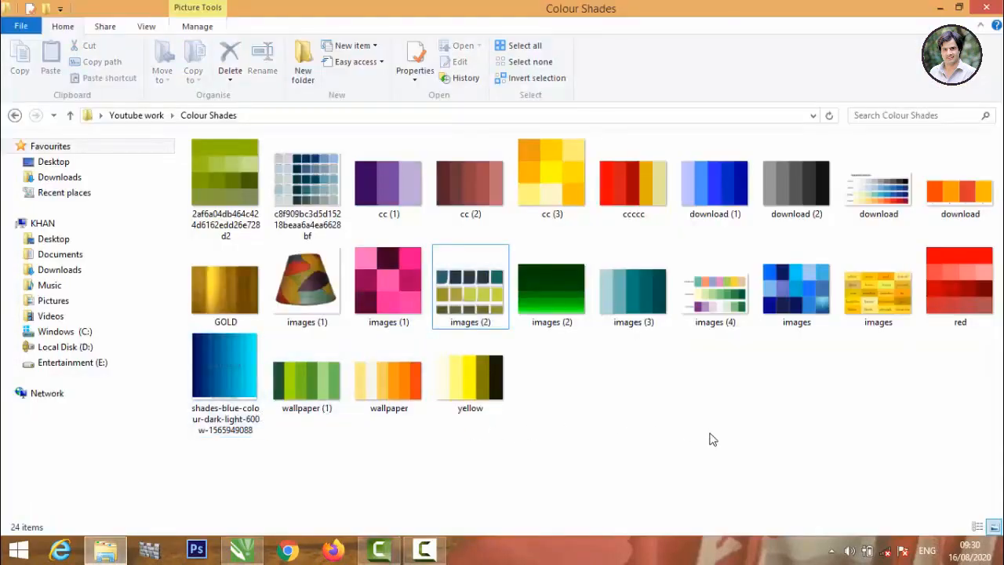
click(537, 158)
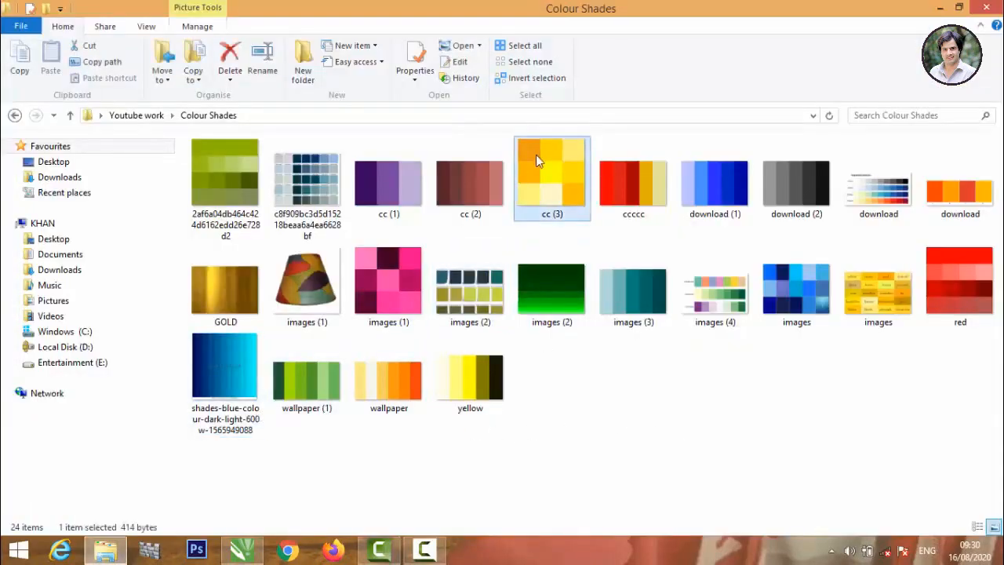
click(402, 198)
click(301, 190)
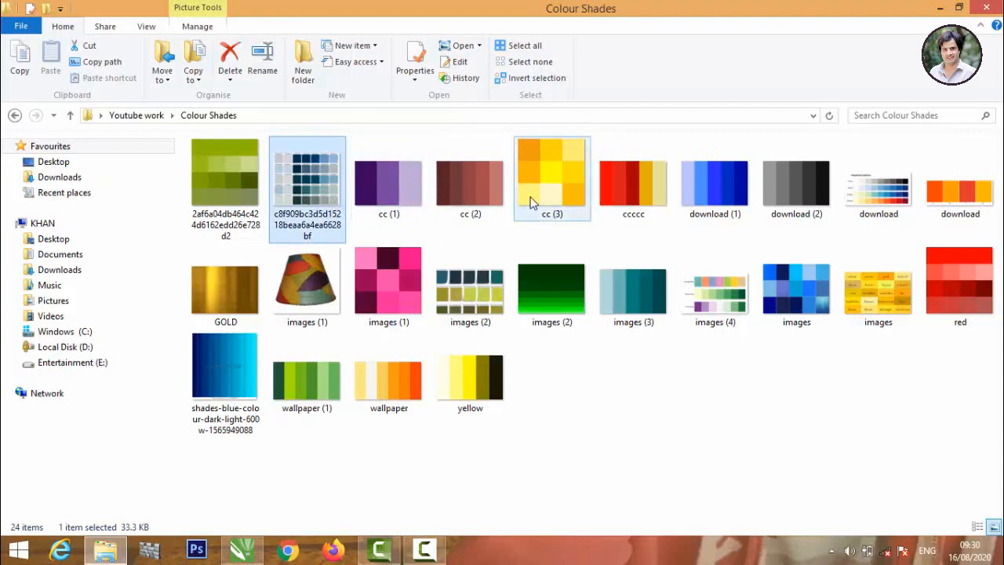
- Select the images (2) palette together with the blue-grey swatch chart and place both in the CorelDRAW drawing
shift+click(488, 292)
click(488, 291)
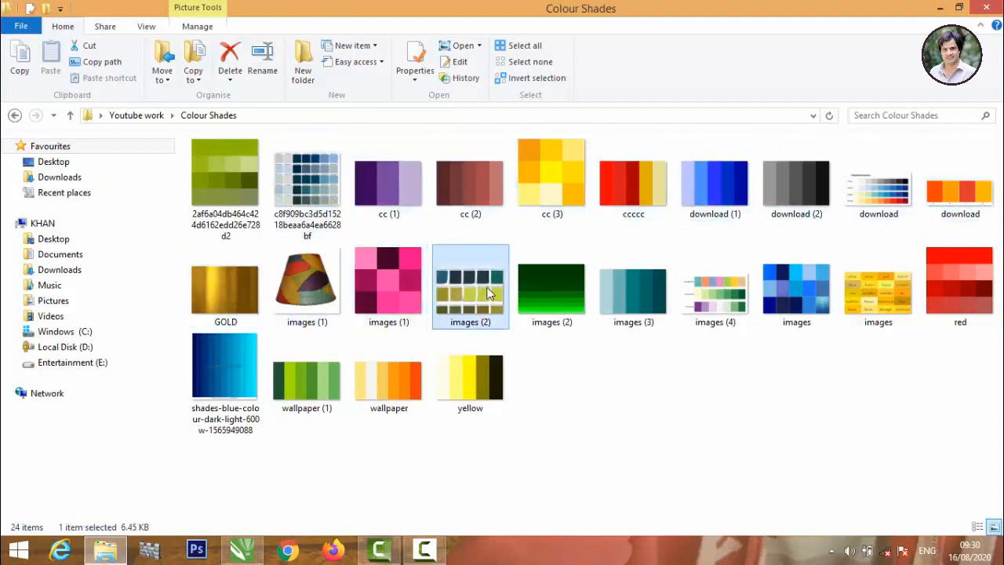
double_click(296, 181)
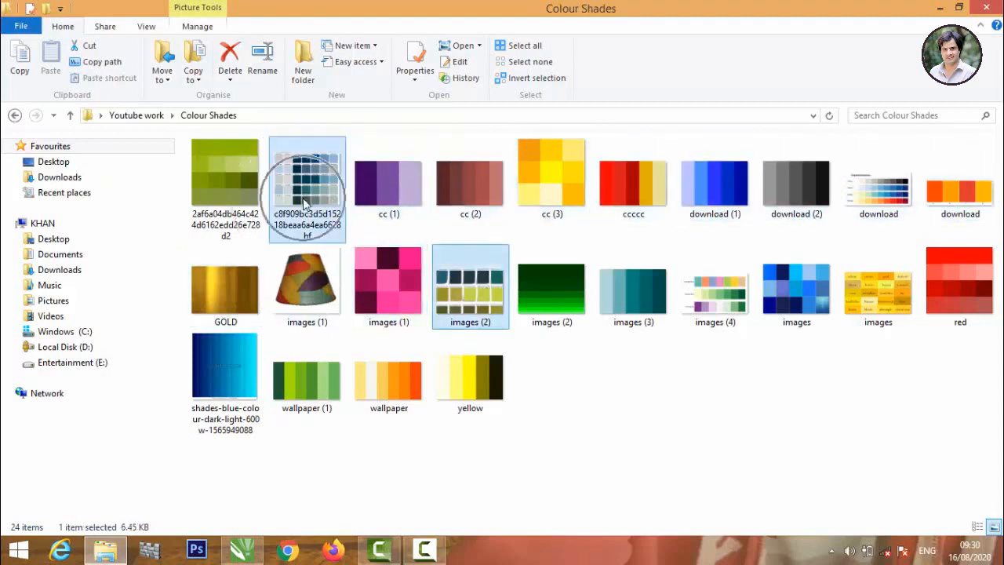
click(985, 7)
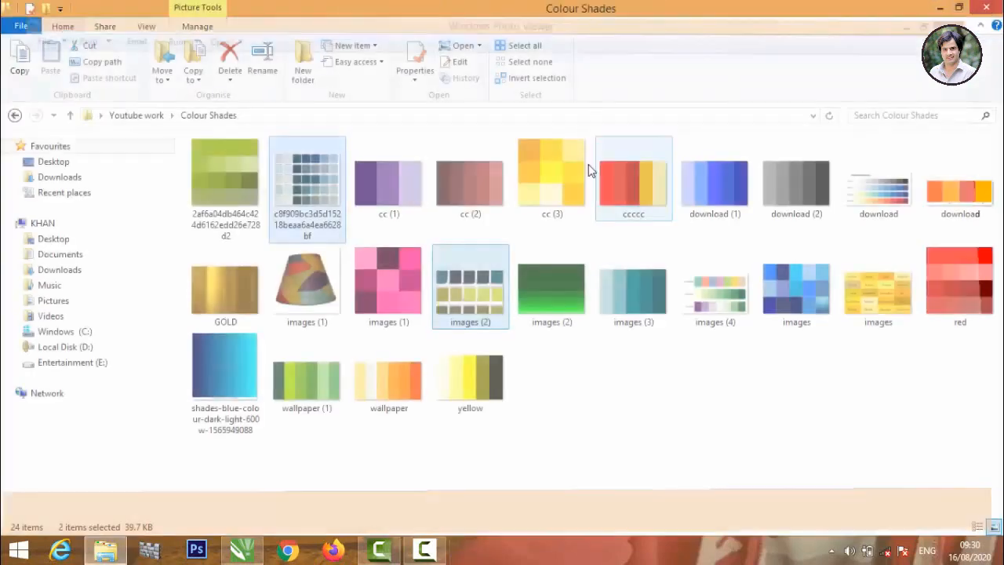
drag(286, 196, 603, 304)
- Resize the olive palette to about 26.5 mm wide and the blue swatch chart to about 23 mm, placing both beside the shield
scroll(483, 266, down, 2)
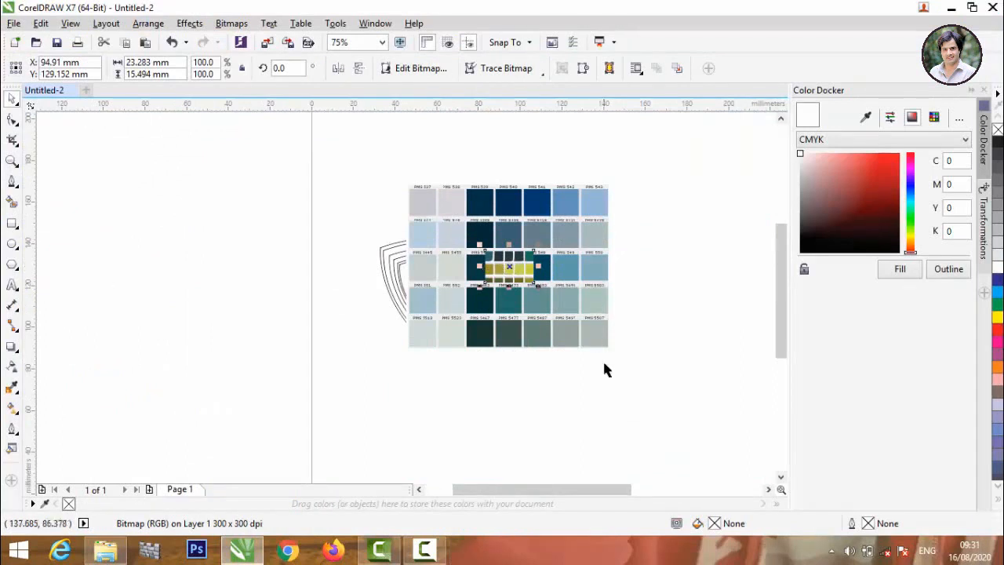
click(593, 341)
drag(590, 192, 507, 209)
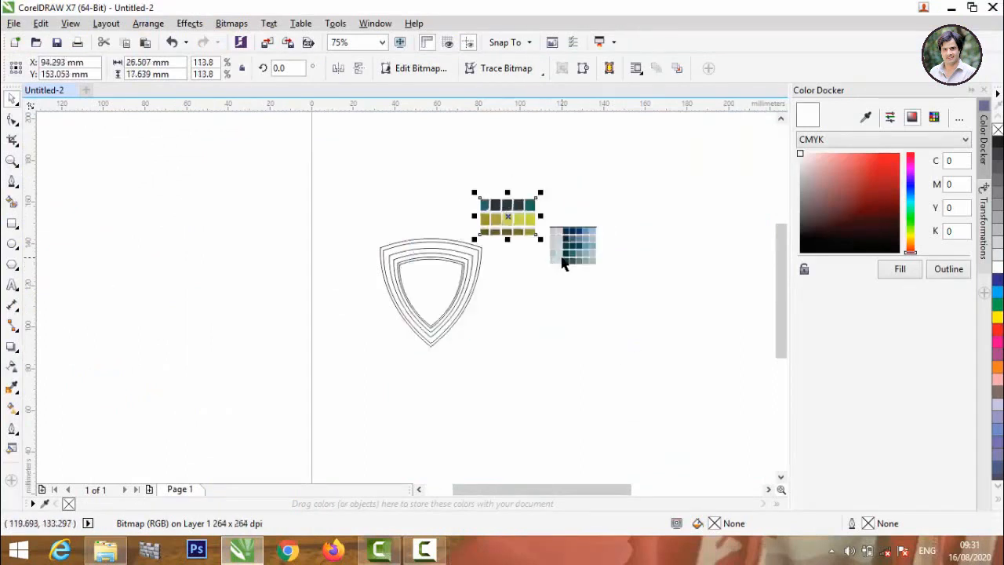
drag(565, 259, 480, 266)
scroll(479, 267, up, 2)
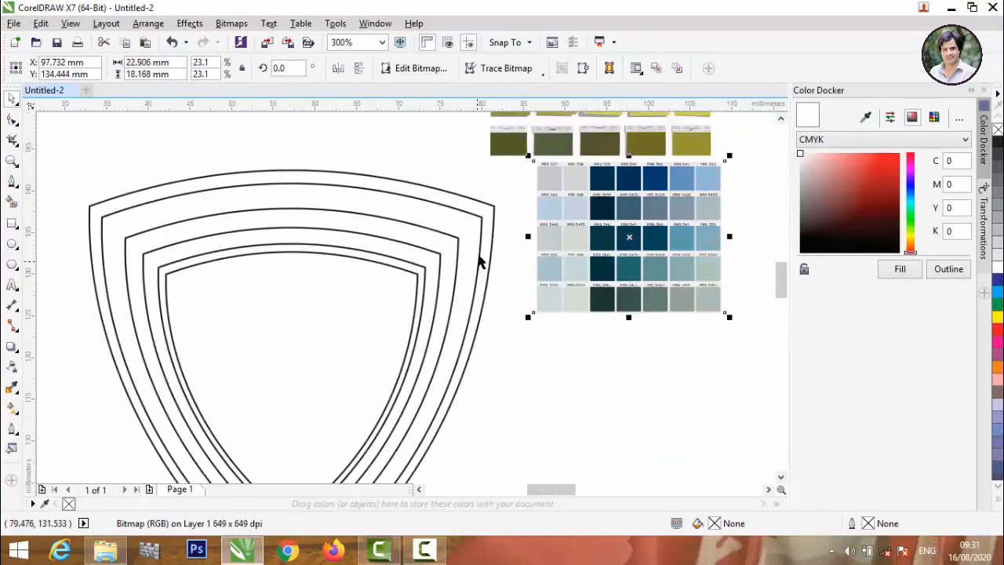
scroll(480, 262, down, 1)
click(519, 408)
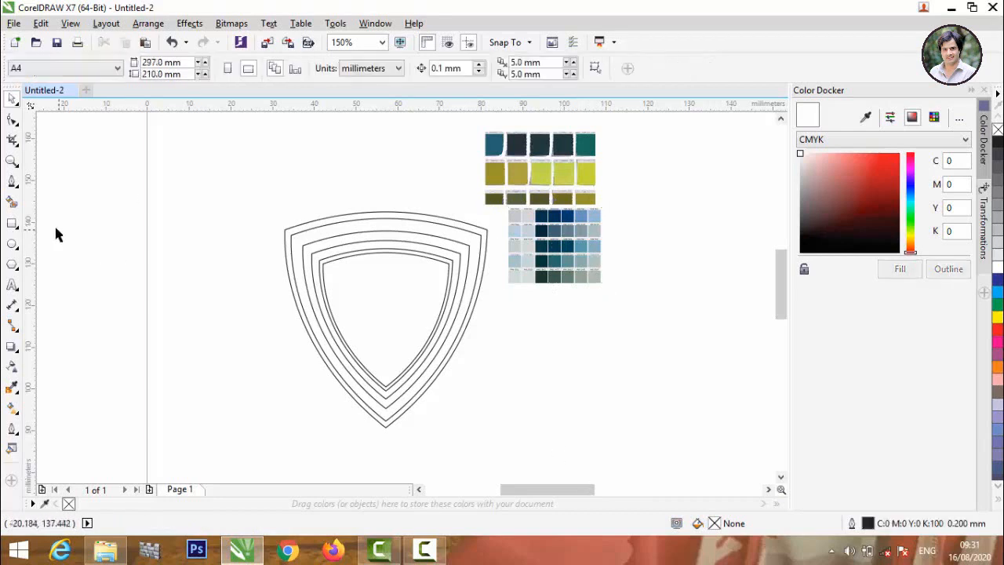
- Smart Fill the shield's outermost band, try the swatch chart's navy #01304A on it, and settle on 20% black
click(12, 202)
click(372, 215)
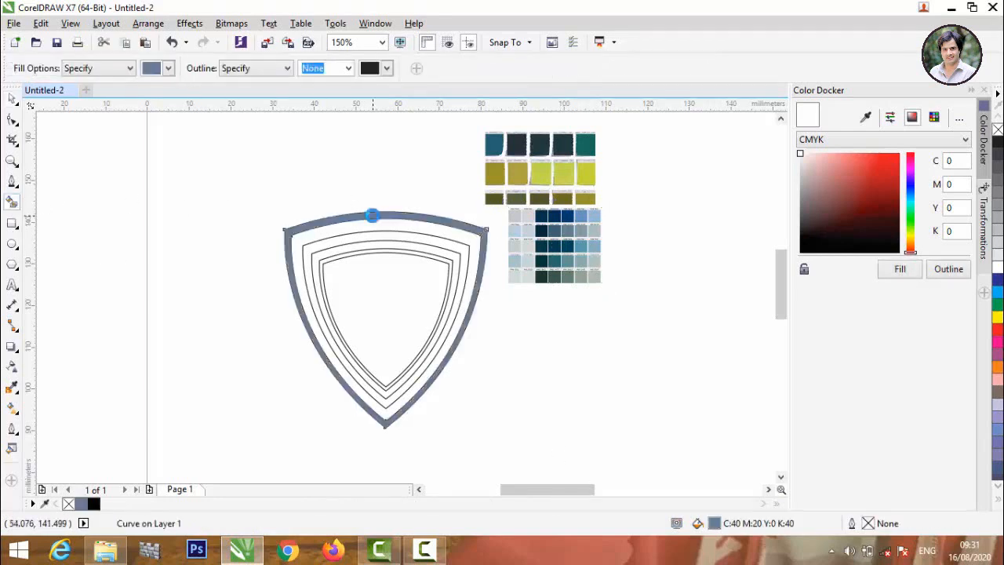
click(865, 118)
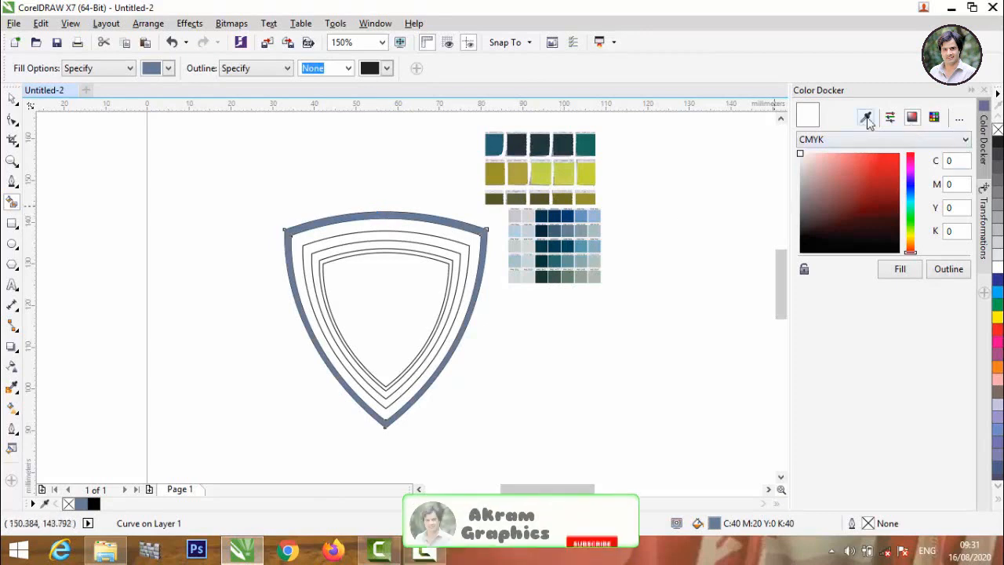
click(549, 208)
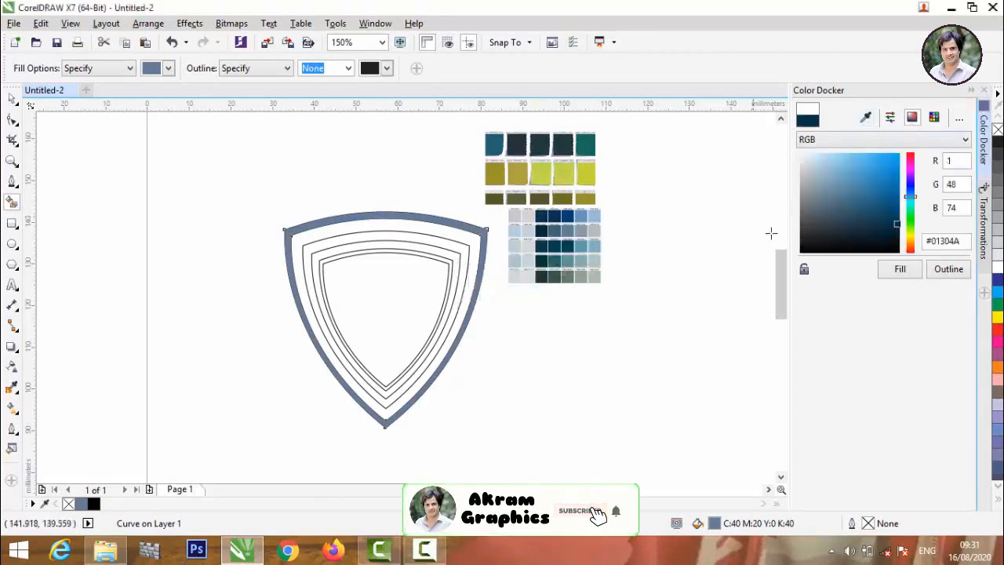
click(898, 276)
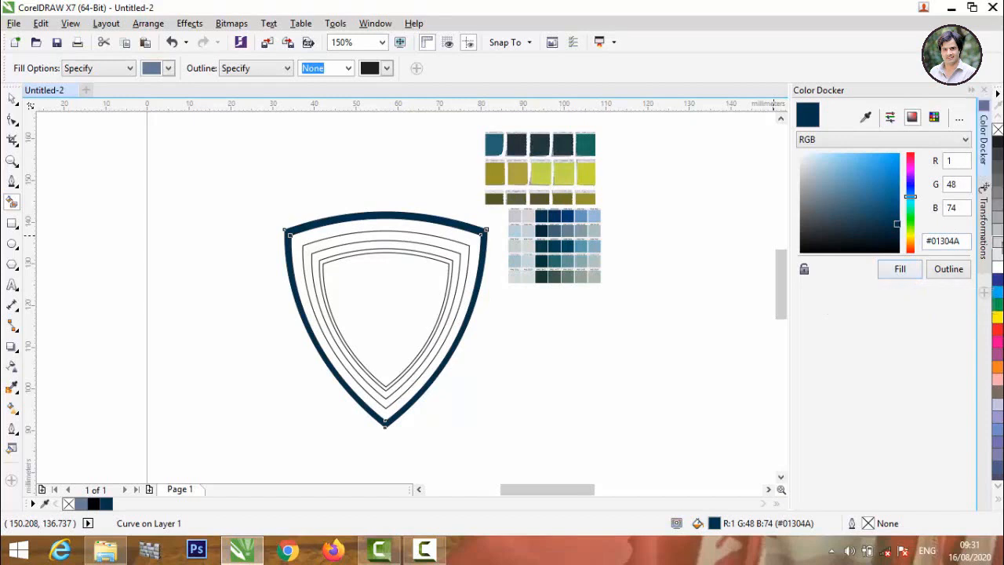
click(998, 243)
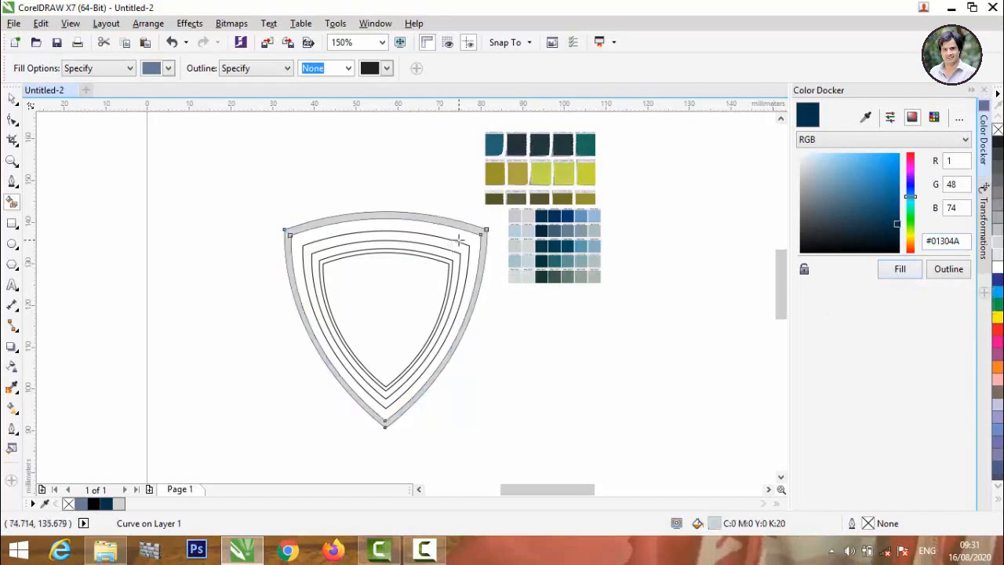
- Smart Fill the second band and colour it dark teal #162C30, darkened from the palette sample #223B40
click(459, 239)
click(865, 116)
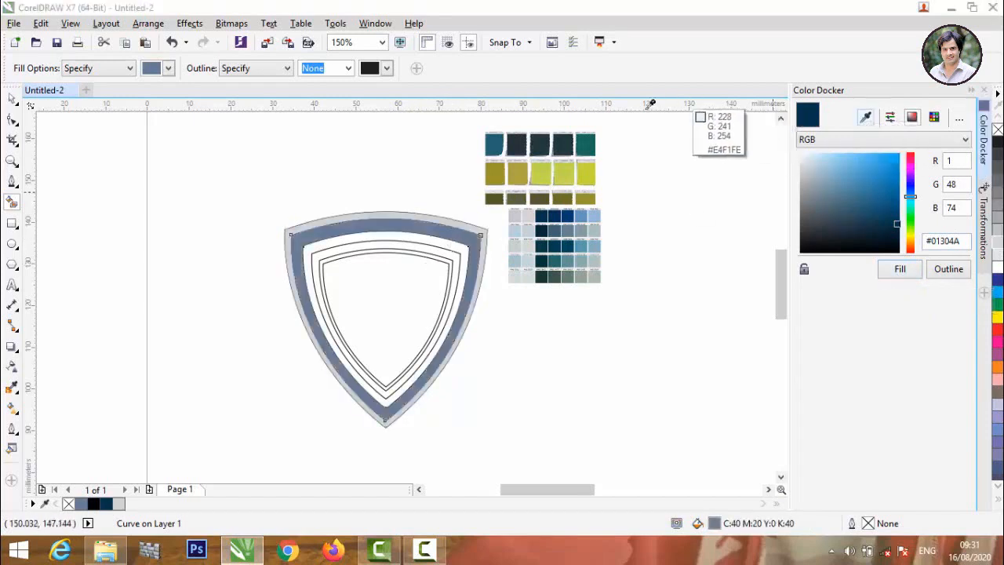
click(569, 144)
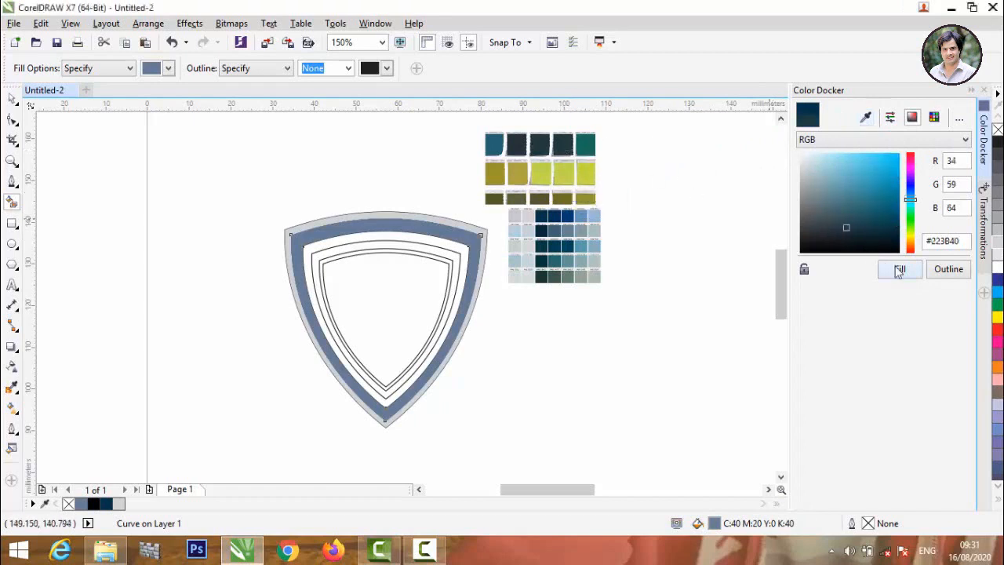
click(899, 270)
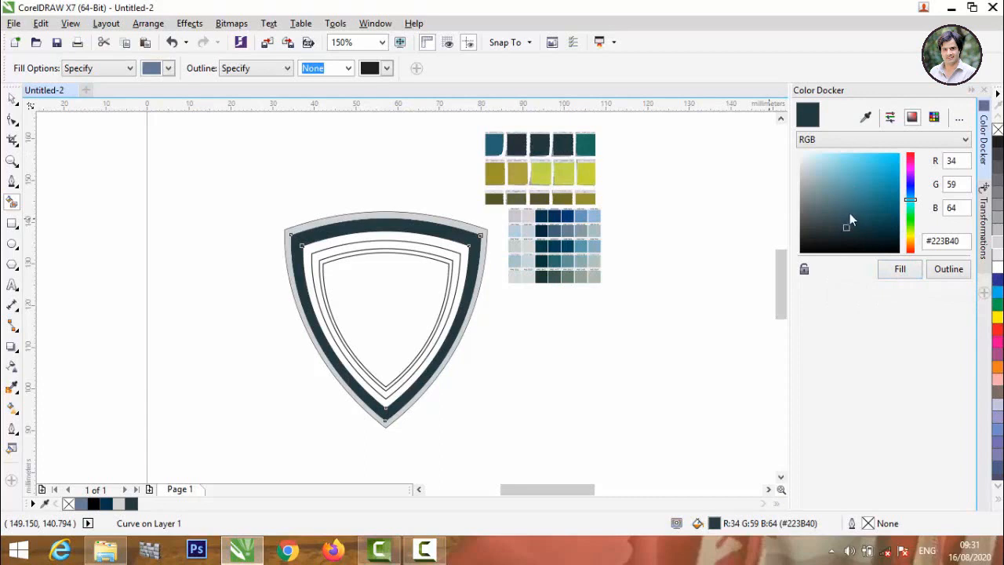
drag(844, 230, 853, 232)
click(898, 270)
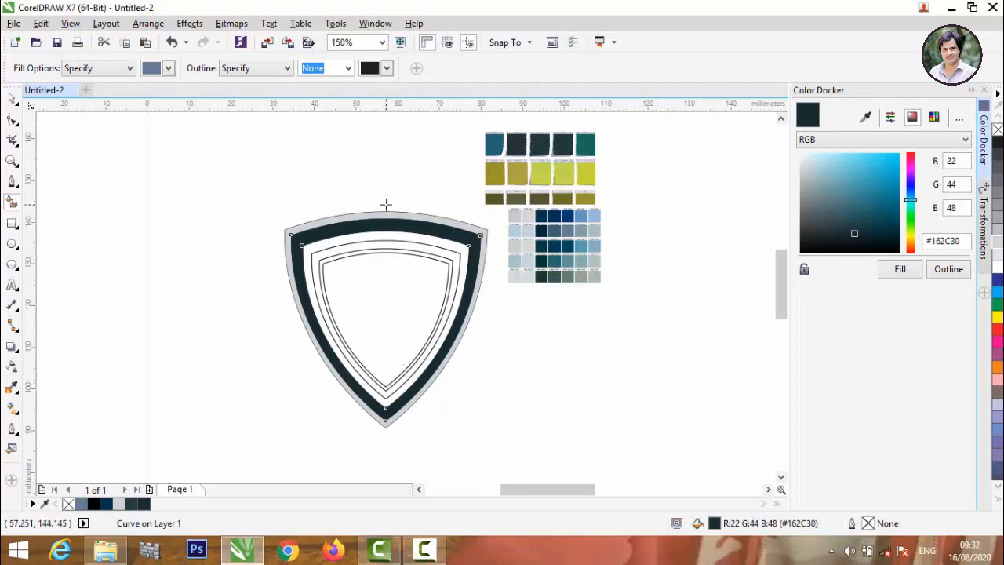
- Smart Fill the third band of the shield, try white on it, and settle on 10% black
click(382, 235)
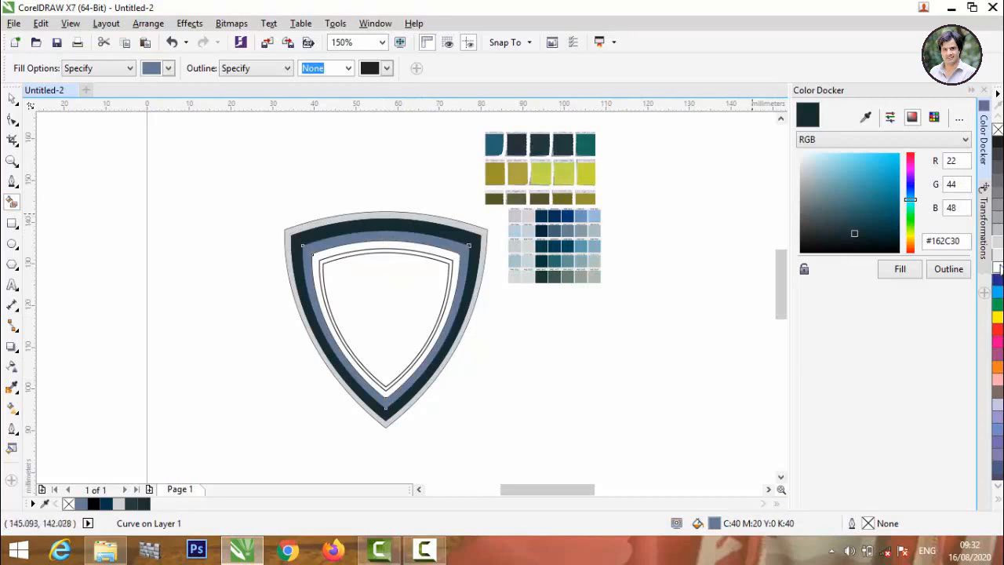
click(997, 269)
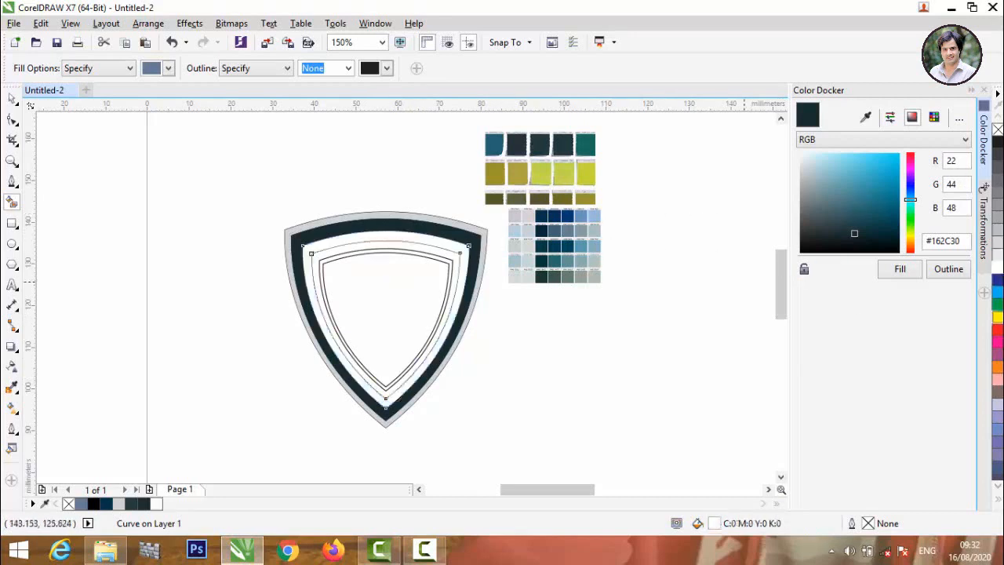
click(994, 262)
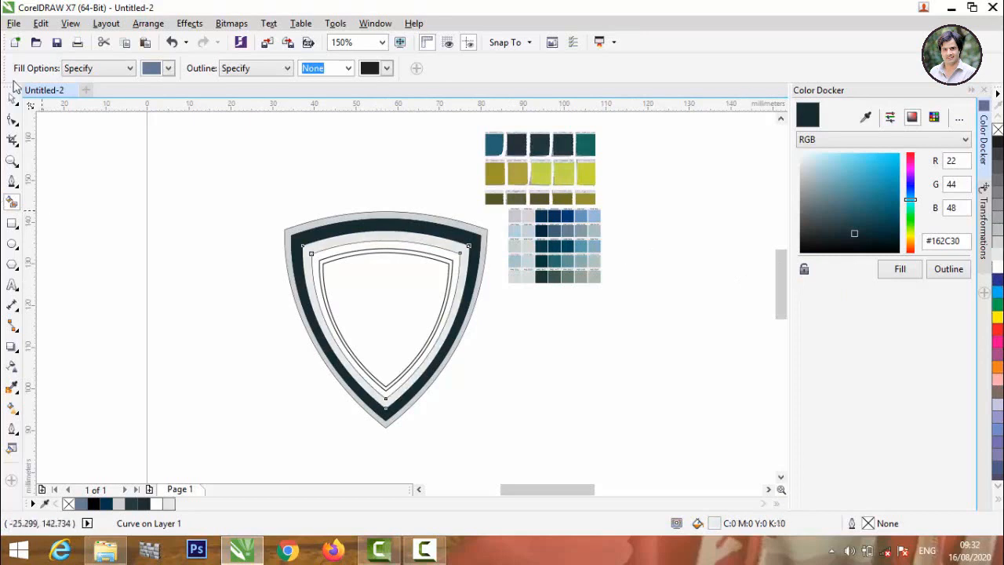
click(12, 98)
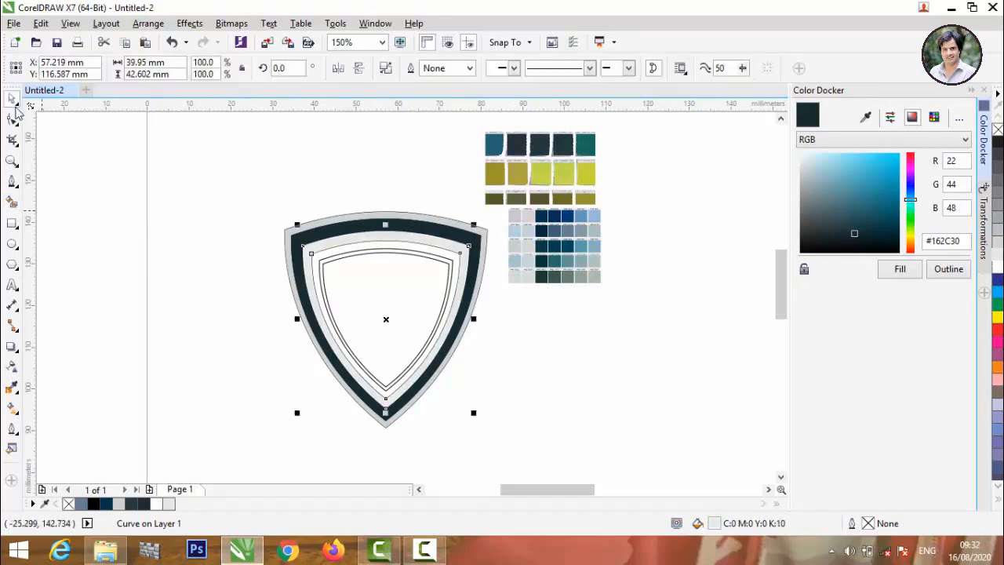
click(52, 174)
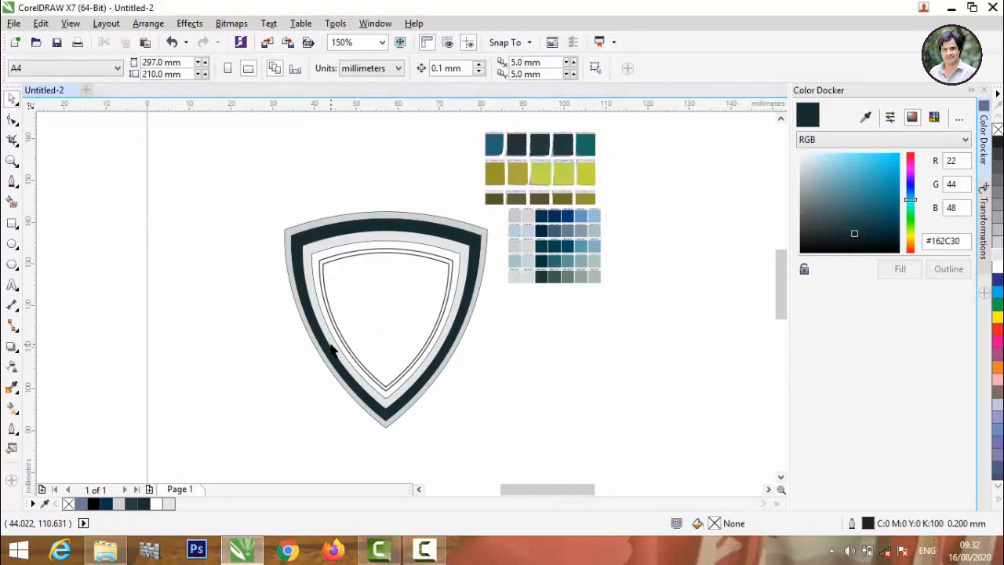
- Delete the innermost shield outline
scroll(379, 258, up, 3)
click(381, 259)
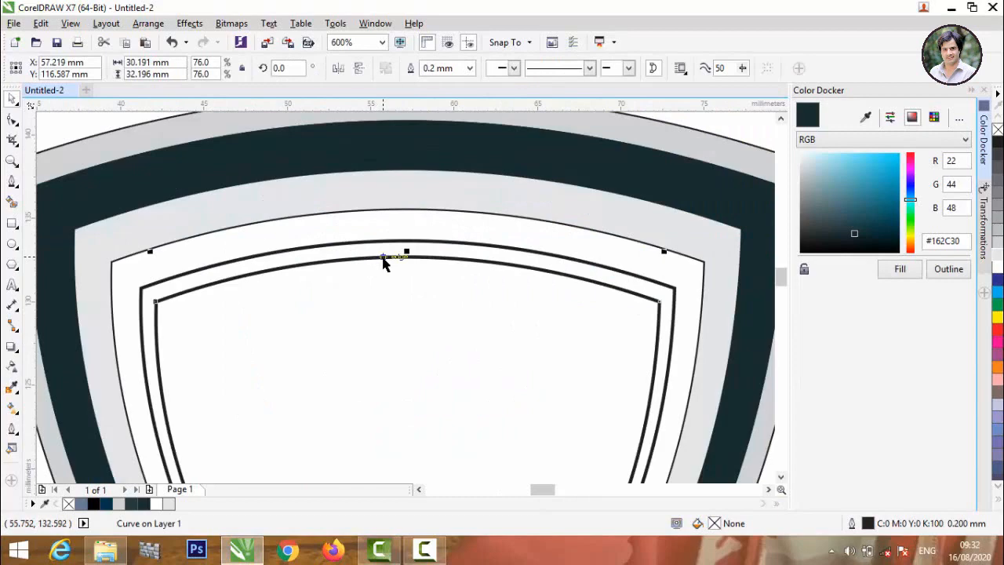
key(Escape)
scroll(381, 253, down, 3)
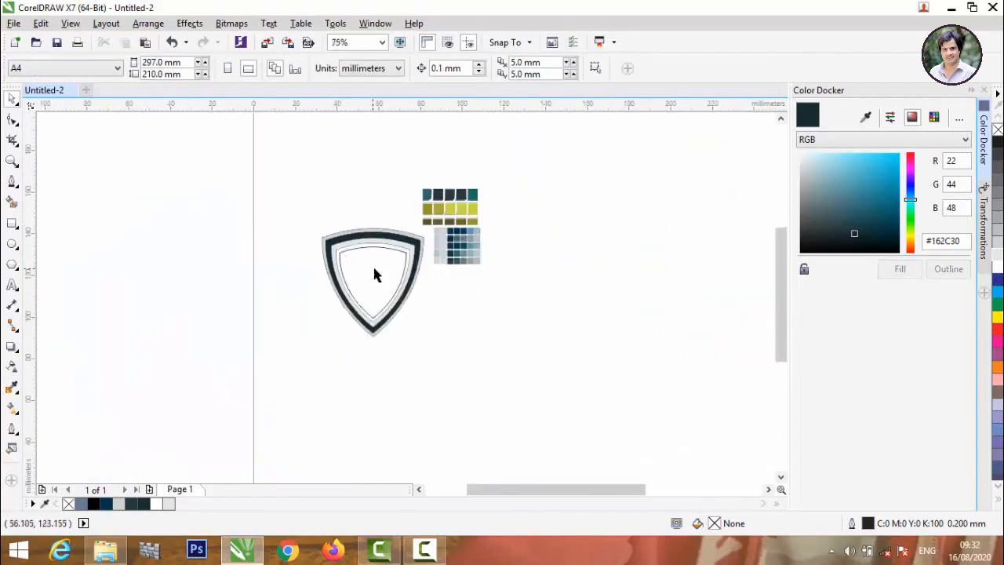
scroll(374, 269, up, 1)
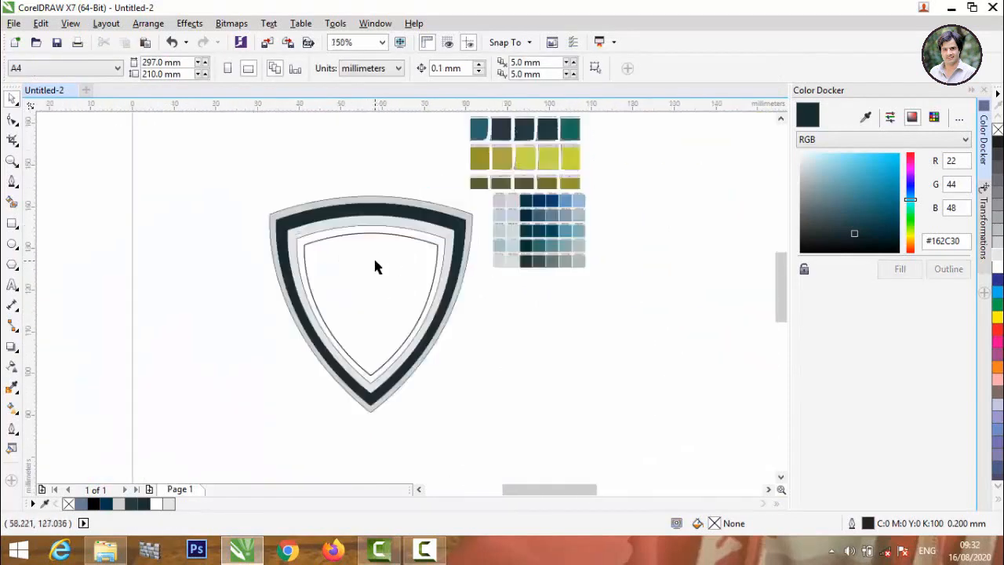
- Draw a straight horizontal line about 56.6 mm long across the upper part of the shield, extending past both sides
click(13, 184)
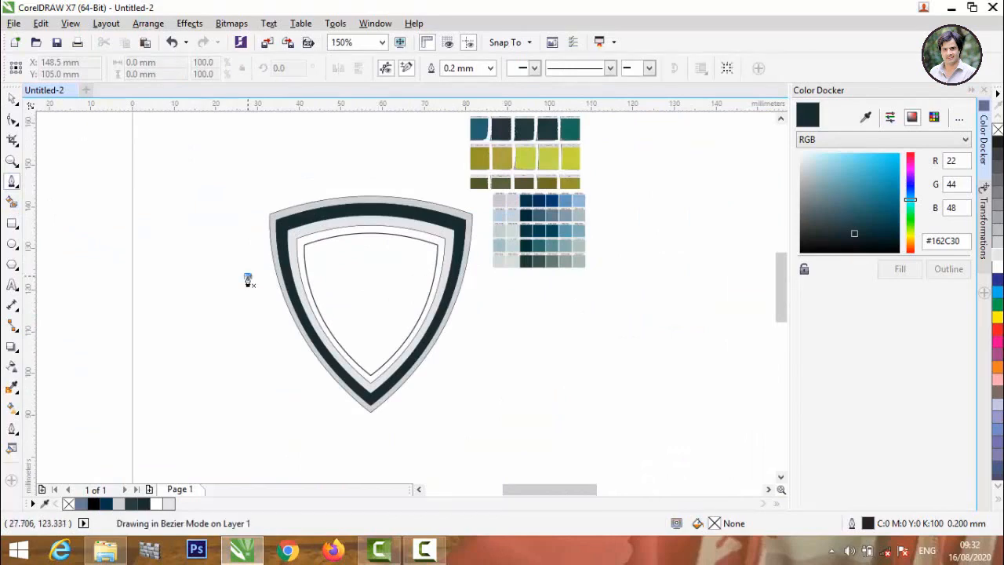
click(248, 276)
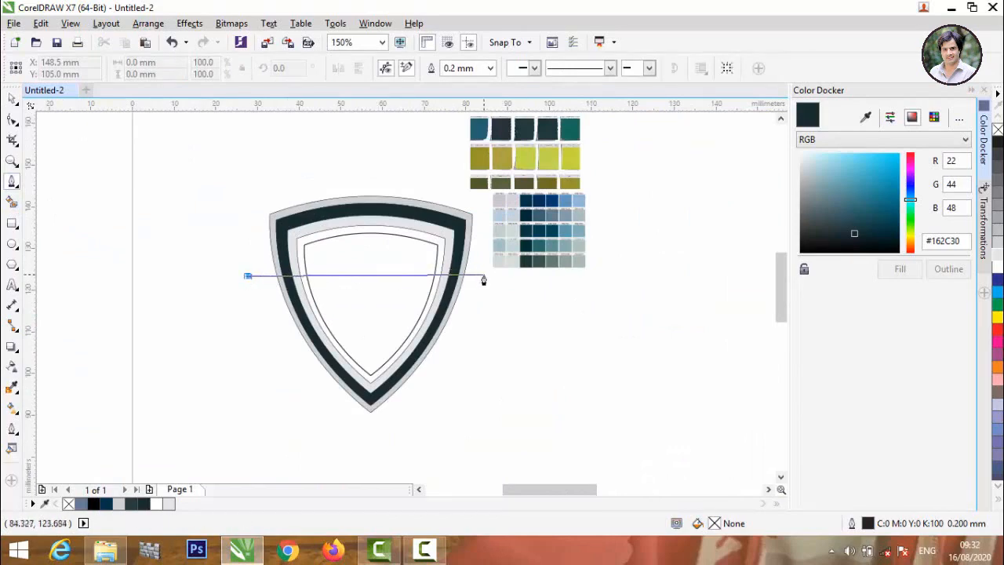
scroll(488, 280, up, 1)
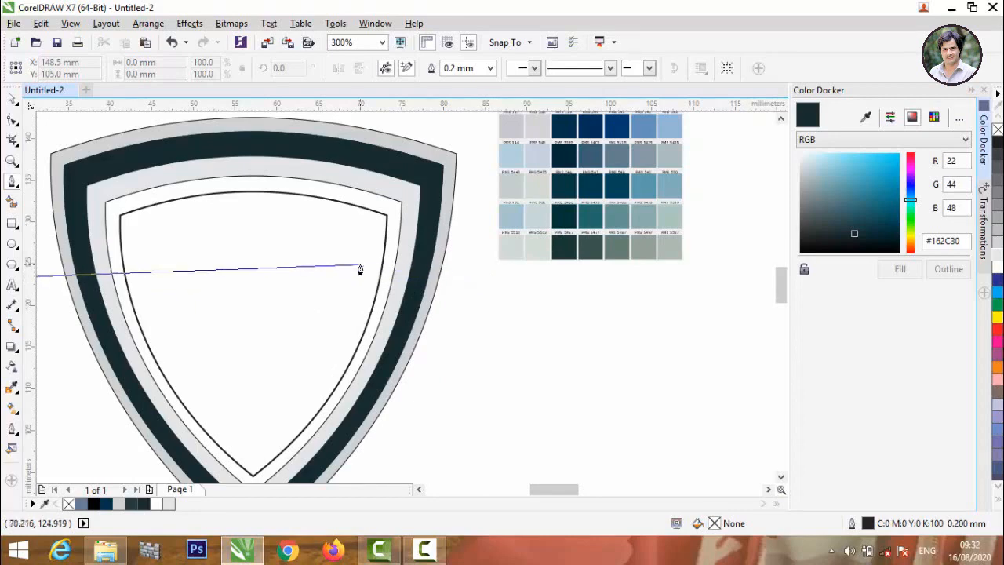
scroll(175, 299, down, 4)
scroll(200, 292, up, 4)
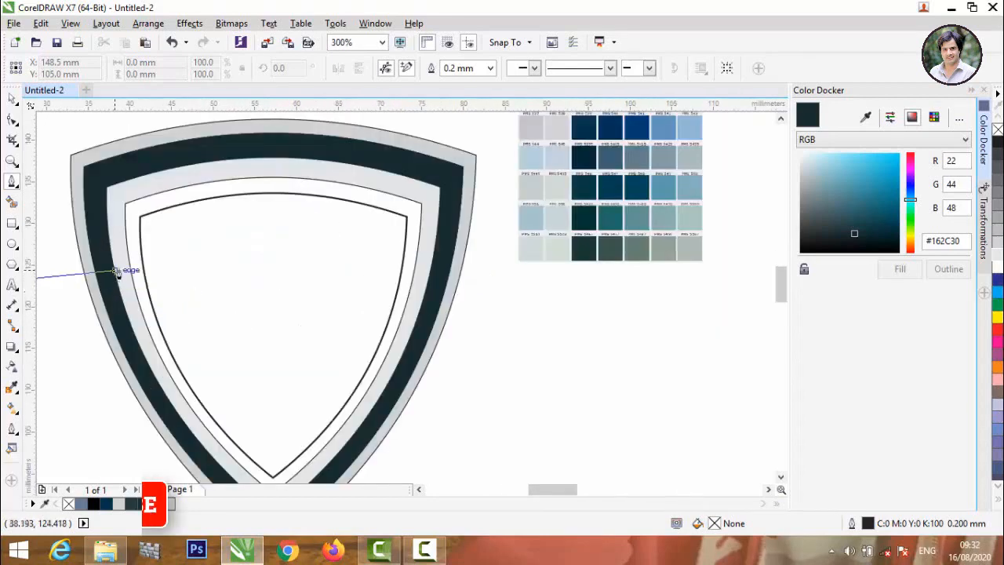
double_click(502, 279)
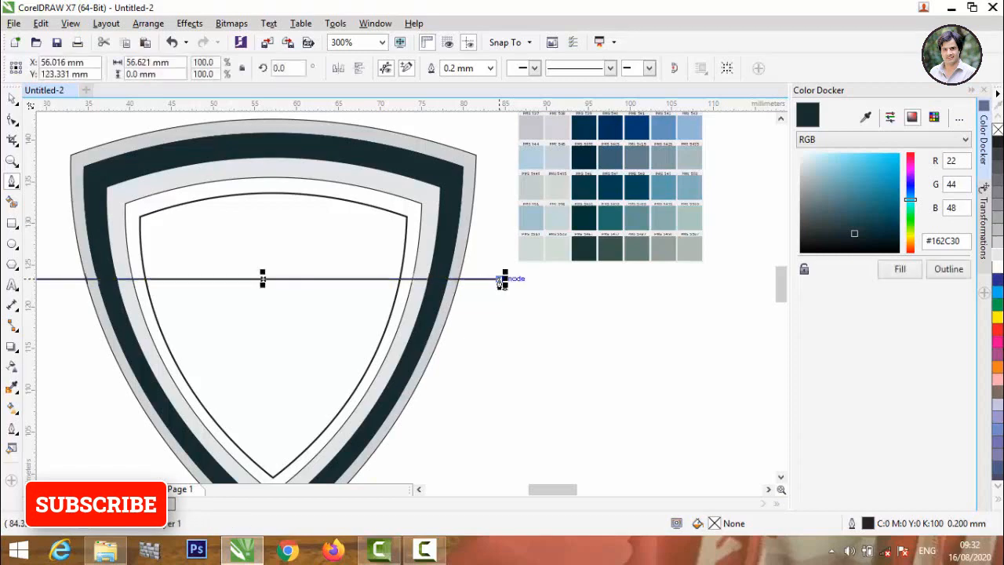
- Smart Fill the shield interior above the horizontal line and colour it with the dark blue #033A70 sampled from the blue swatches
click(12, 200)
click(286, 242)
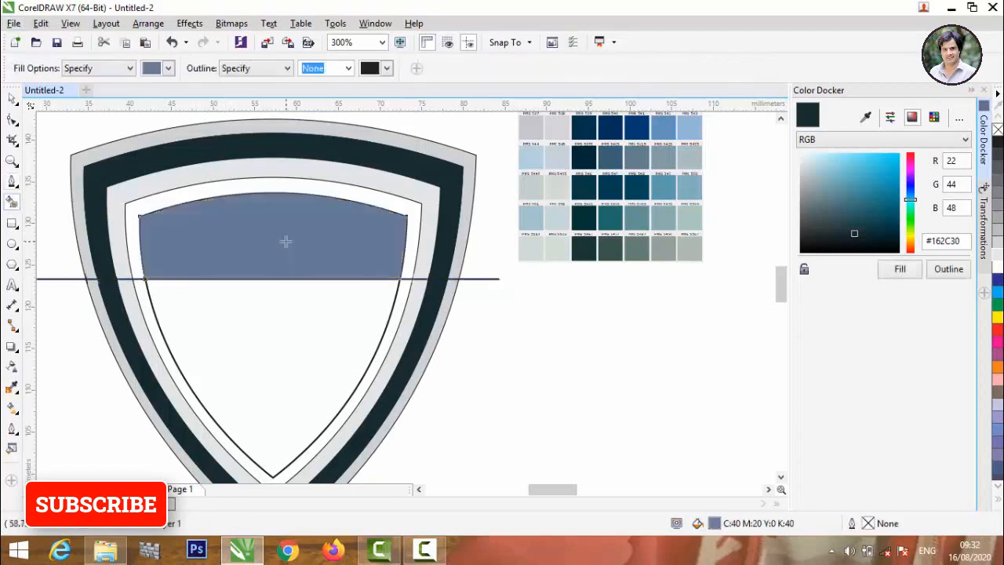
scroll(246, 322, down, 3)
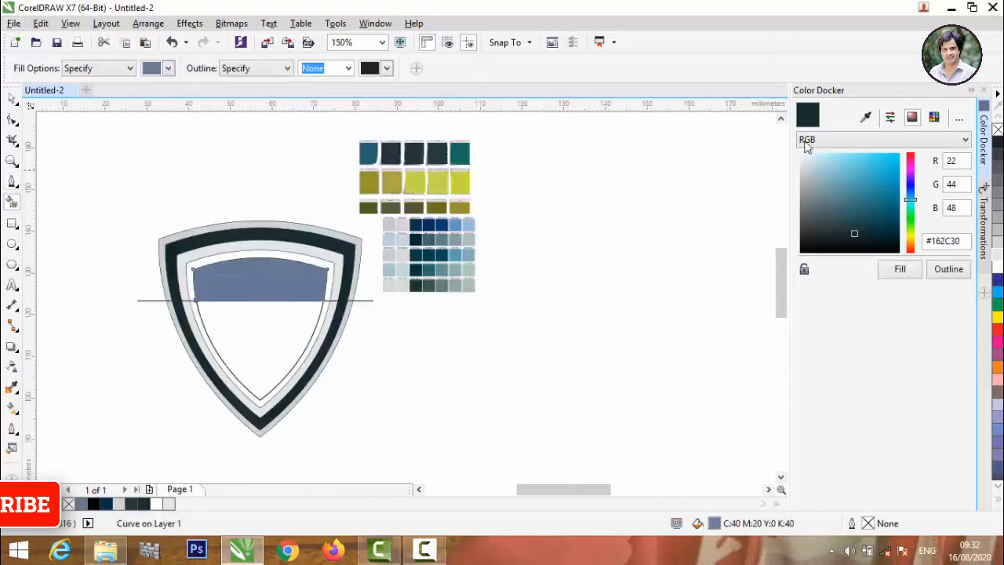
click(864, 117)
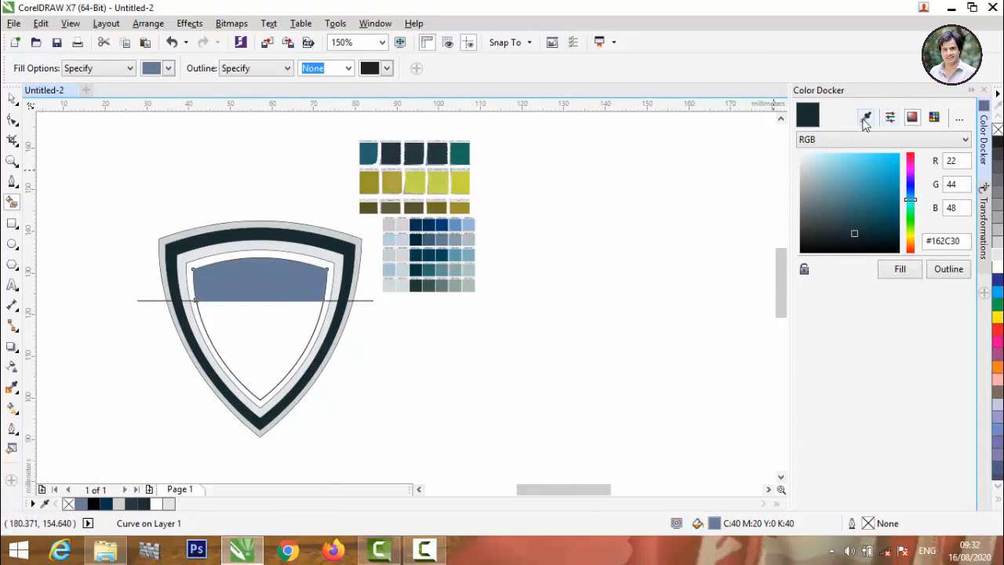
click(456, 226)
click(900, 270)
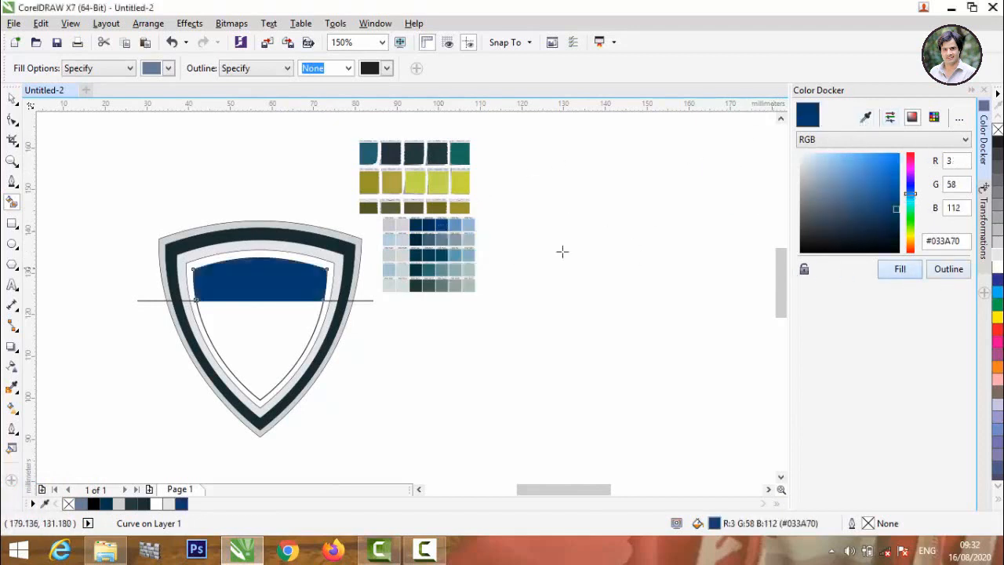
click(13, 97)
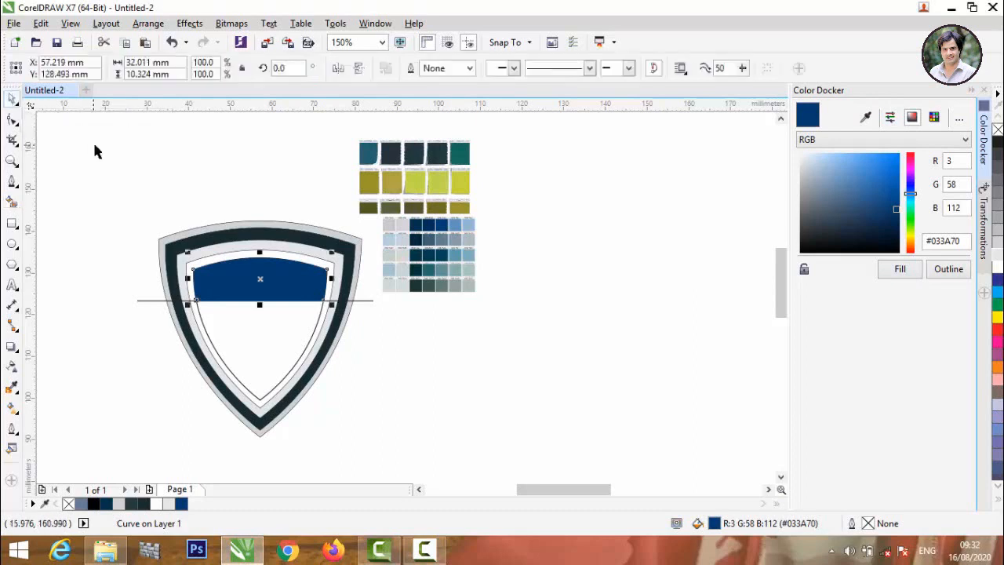
click(94, 150)
- Move the horizontal line down near the shield's tip, Smart Fill the interior below it, and colour that area with the sampled lime #C2D94B
scroll(269, 291, down, 2)
scroll(239, 305, up, 2)
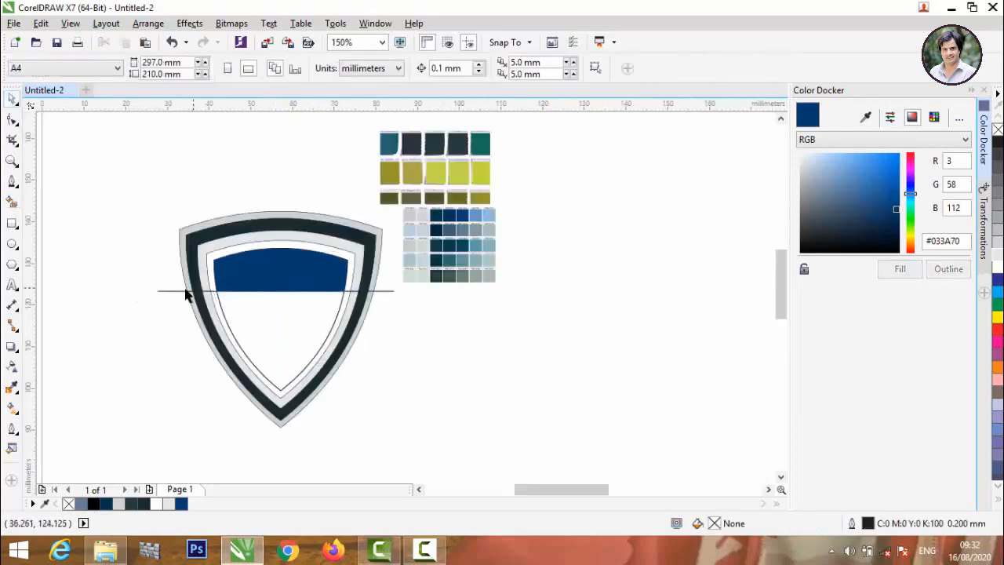
drag(177, 290, 183, 357)
click(12, 202)
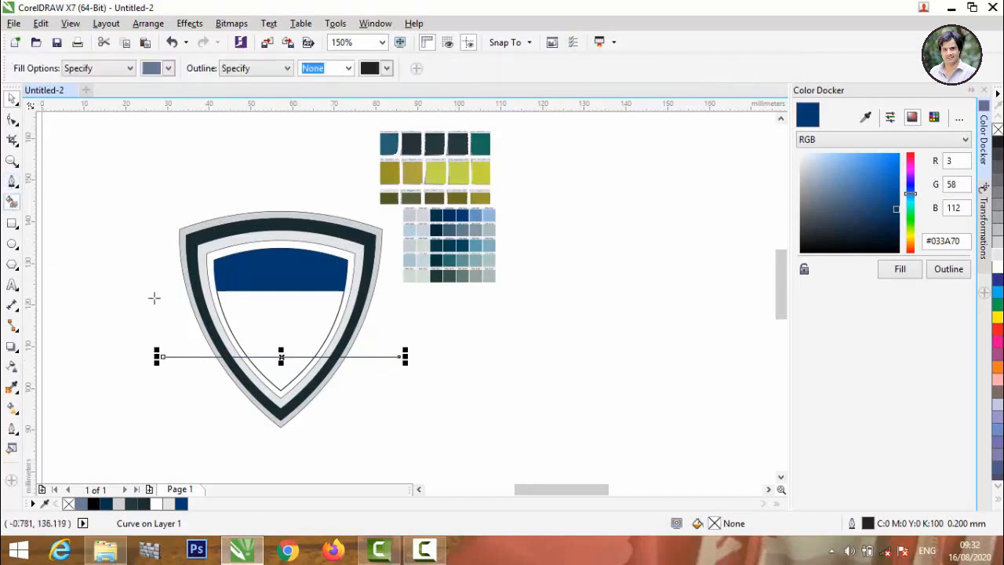
click(267, 365)
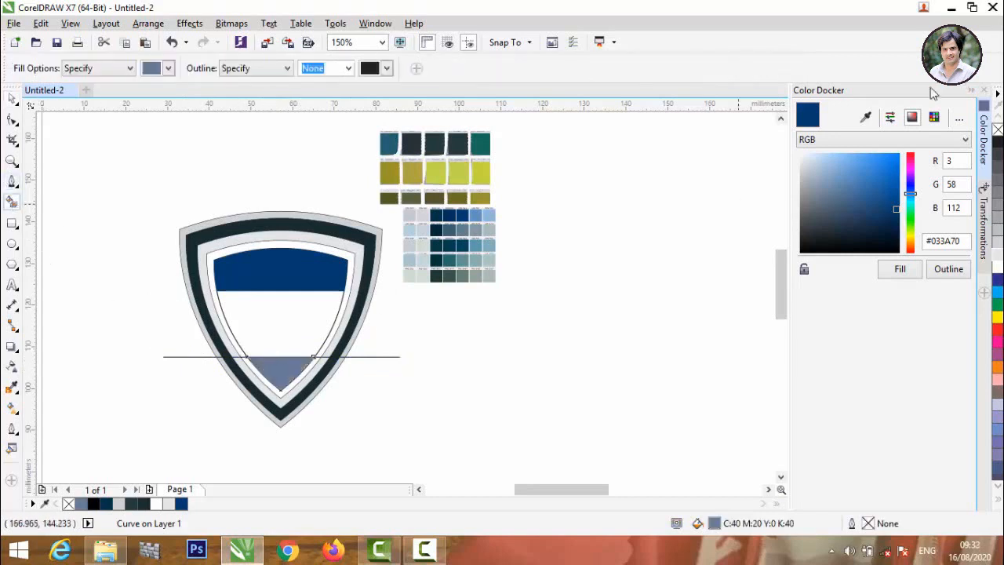
click(866, 117)
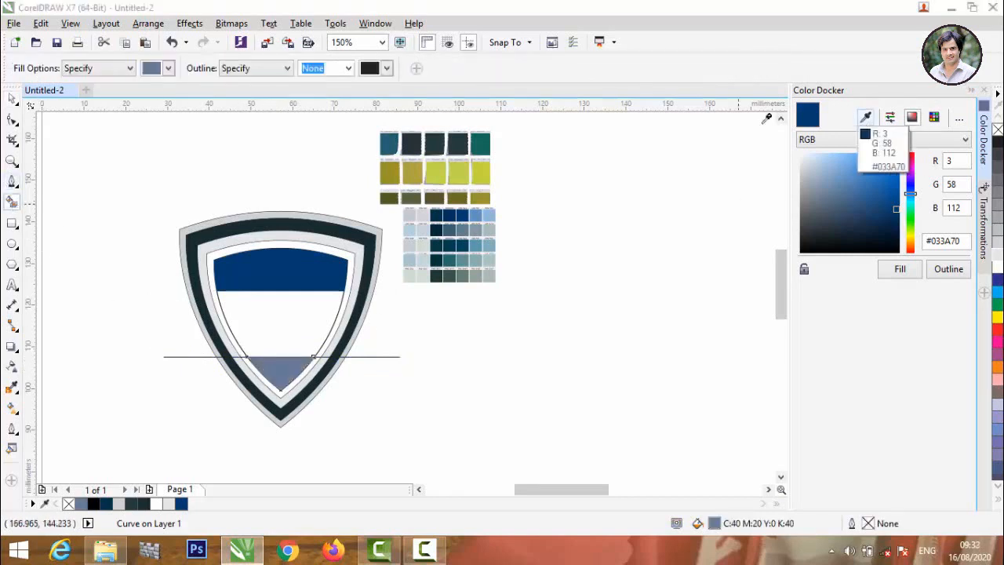
click(436, 172)
click(899, 269)
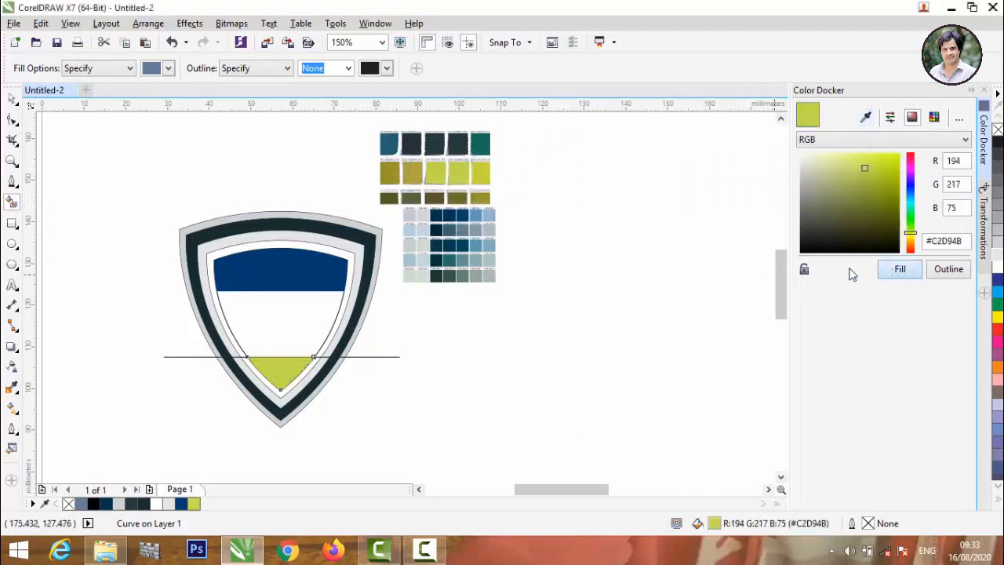
click(12, 98)
click(482, 310)
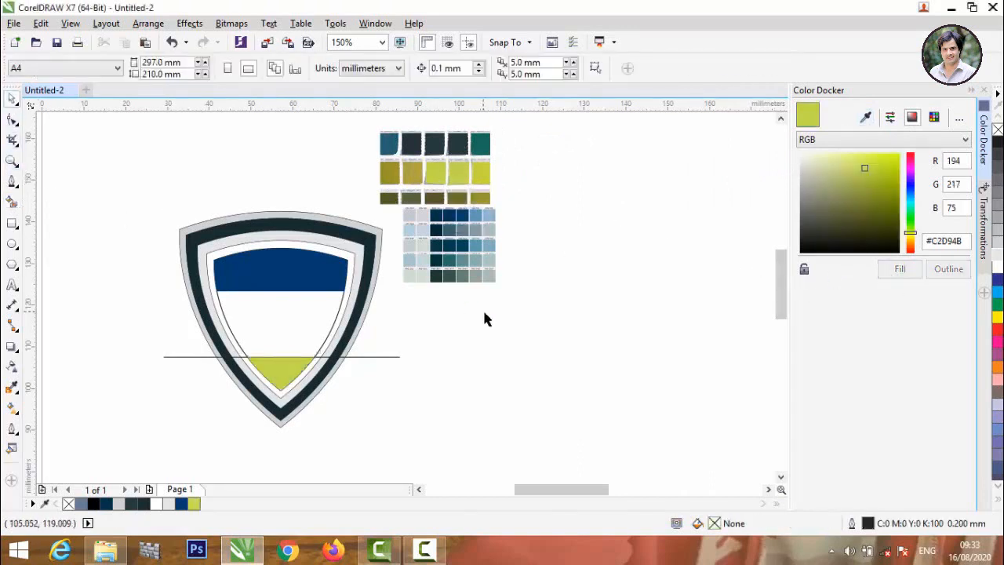
- Move the dividing line off the shield, delete it, and undo the deletion
drag(401, 357, 631, 343)
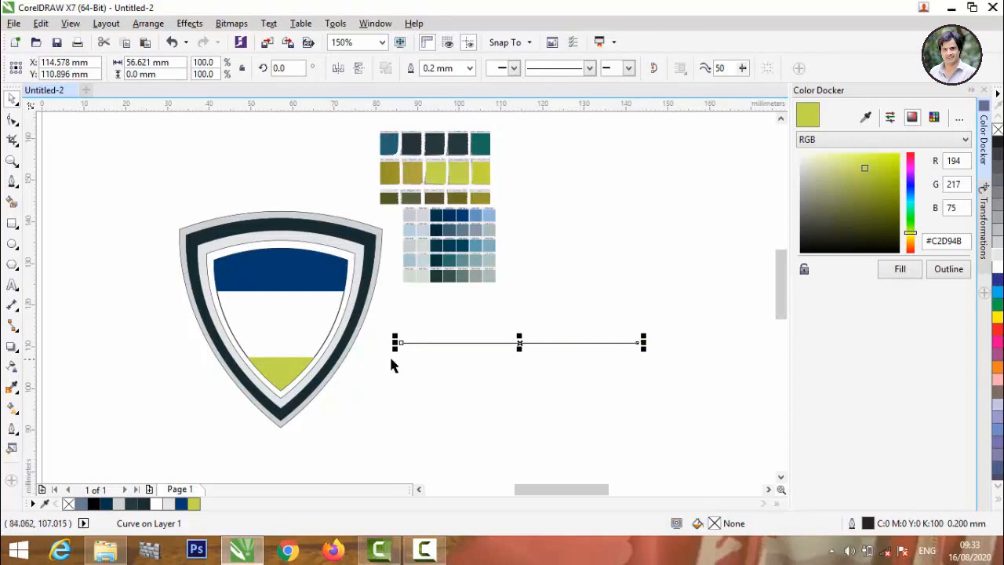
key(Delete)
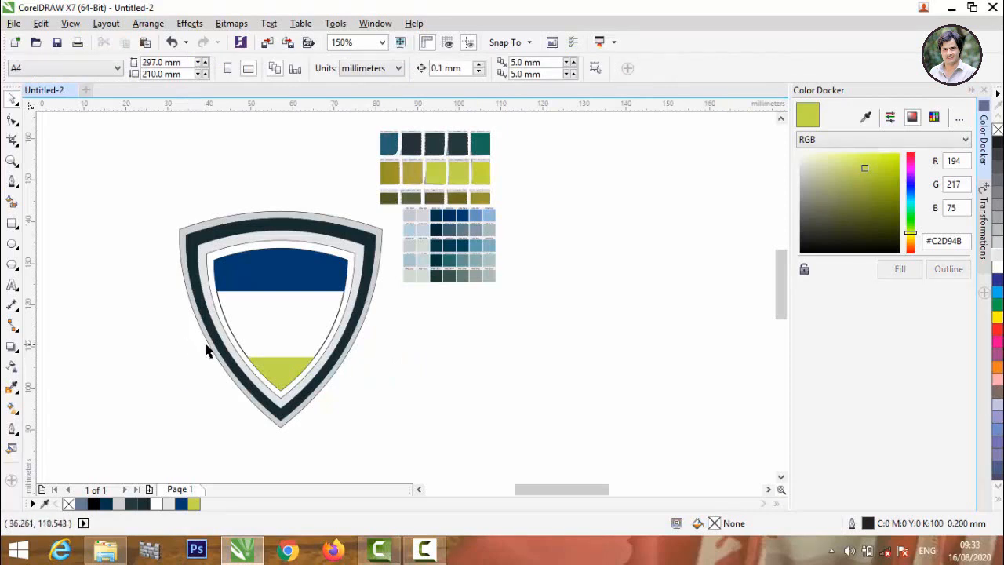
scroll(231, 347, up, 2)
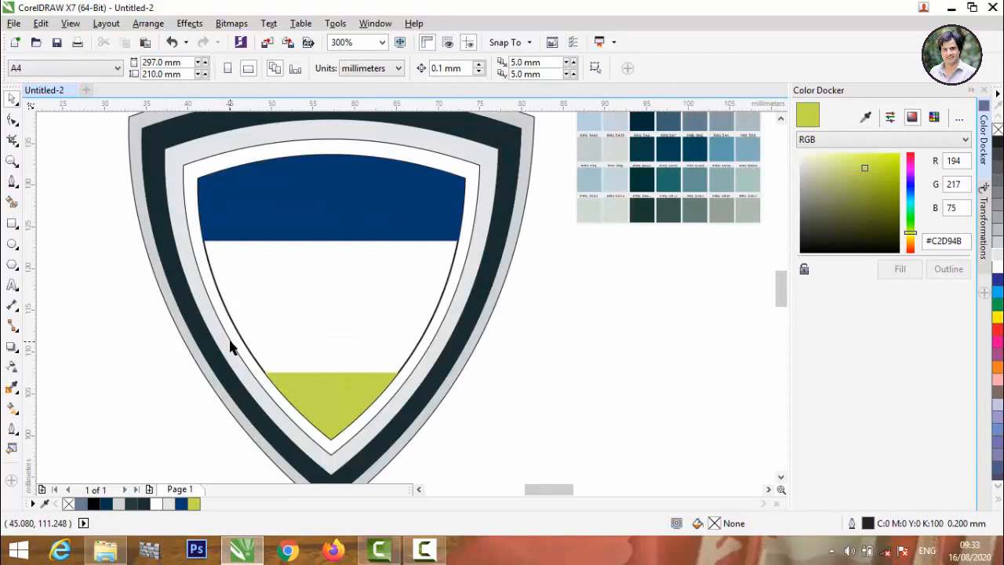
scroll(296, 345, up, 2)
scroll(295, 345, down, 2)
key(ctrl+v)
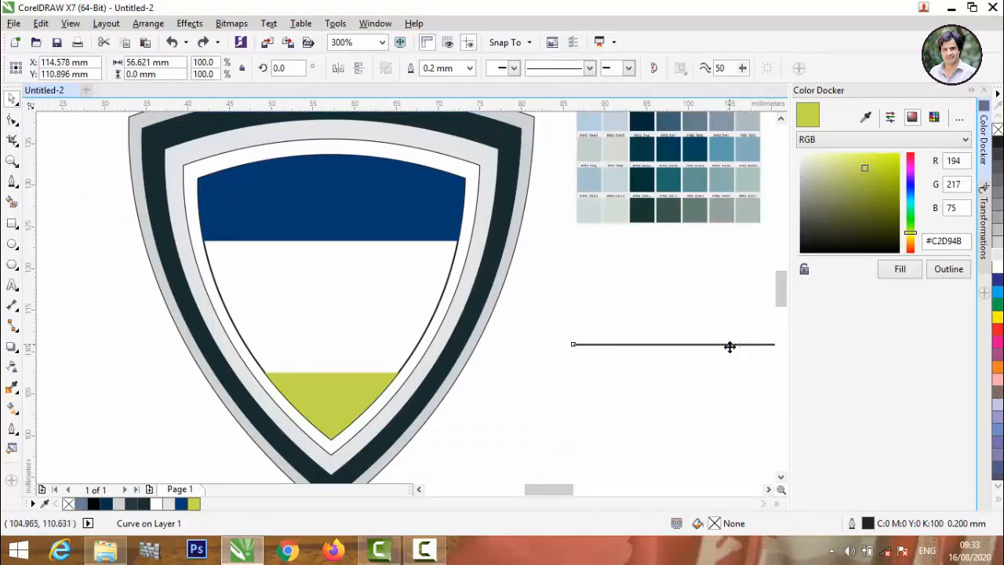
- Lay the line along the blue section's lower edge and Smart Fill the three inner bands beneath it, leaving the outermost grey band
drag(715, 333, 280, 242)
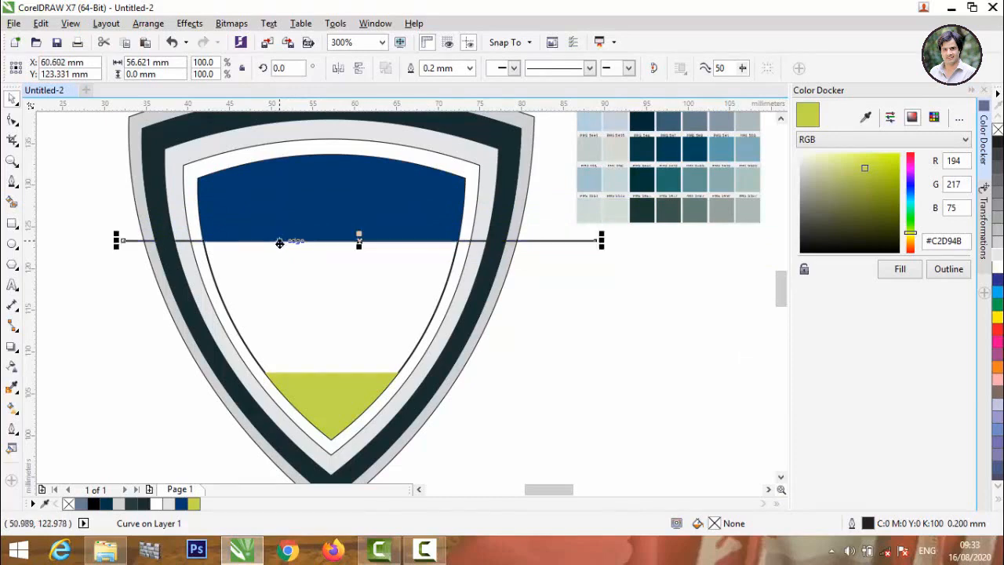
click(13, 202)
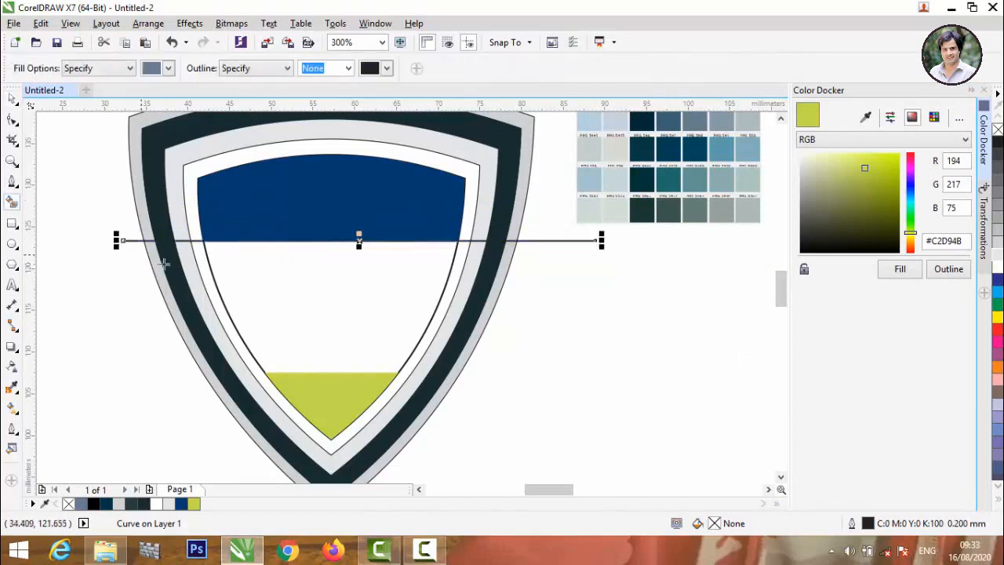
click(160, 265)
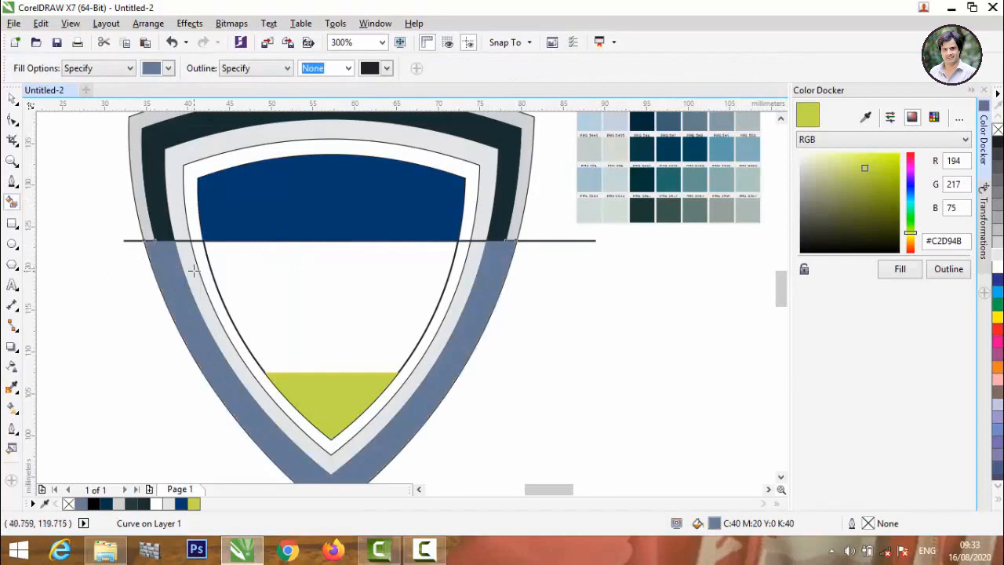
click(193, 271)
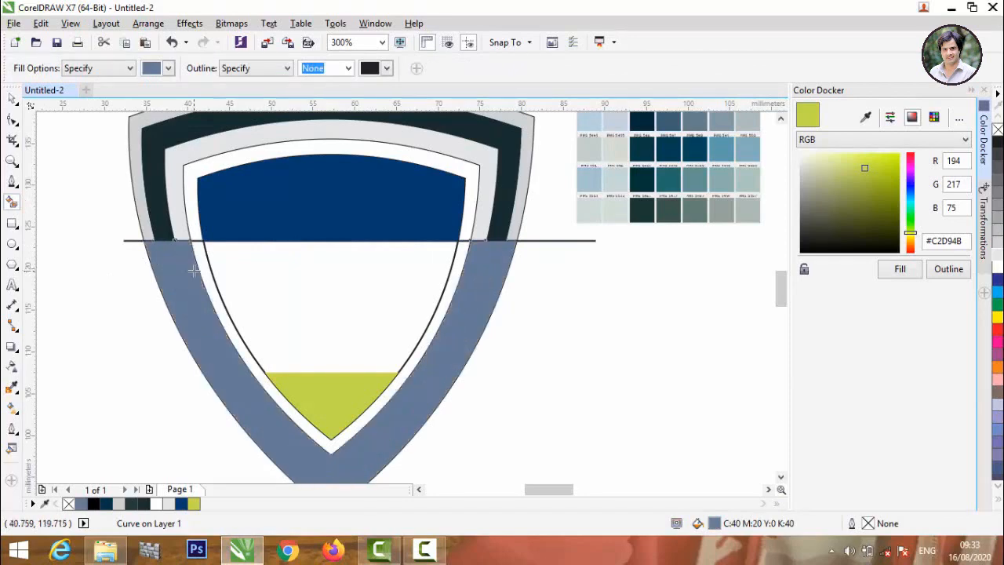
key(ctrl+z)
key(ctrl+z)
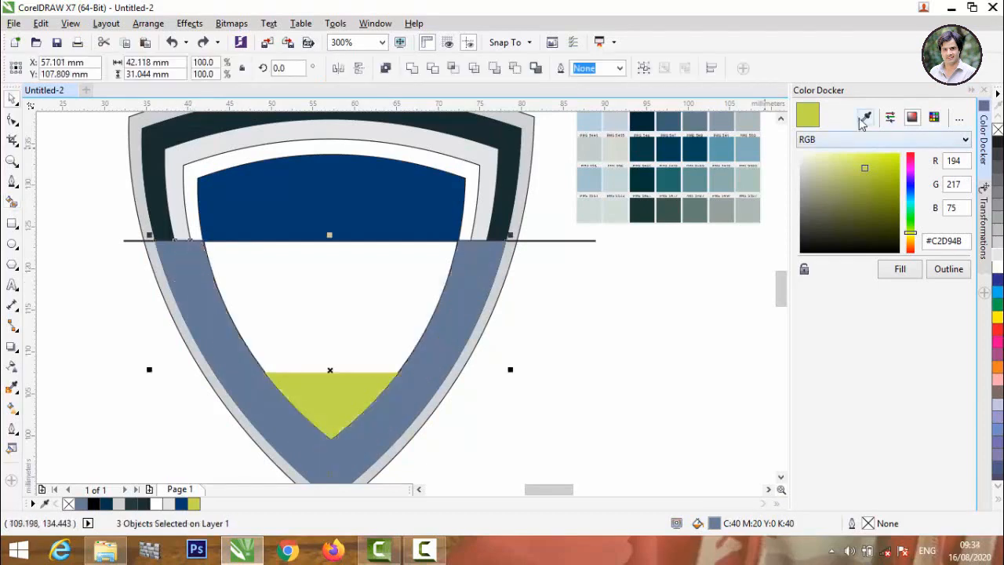
- Colour the three filled band pieces below the line dark teal #162C30, sampled from the shield's upper dark band
click(864, 119)
click(511, 143)
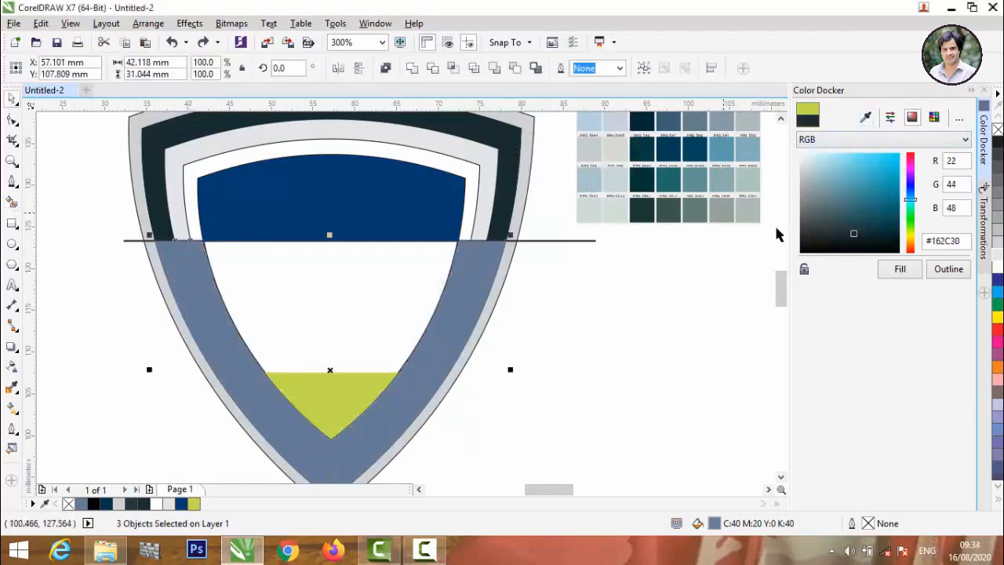
click(899, 268)
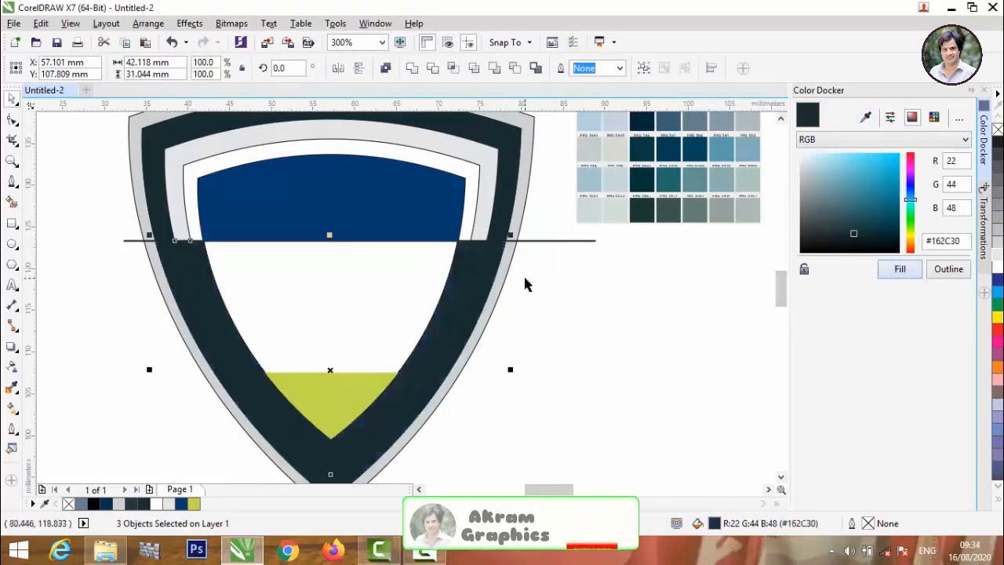
click(540, 285)
- Try to weld the three dark band pieces below the line into one shape, and undo it
click(456, 276)
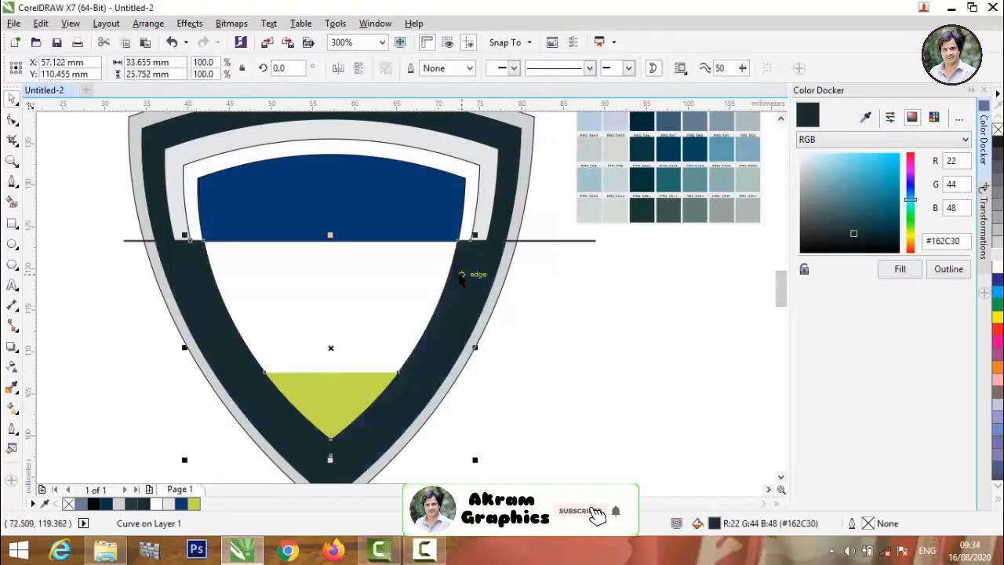
shift+click(478, 269)
shift+click(489, 269)
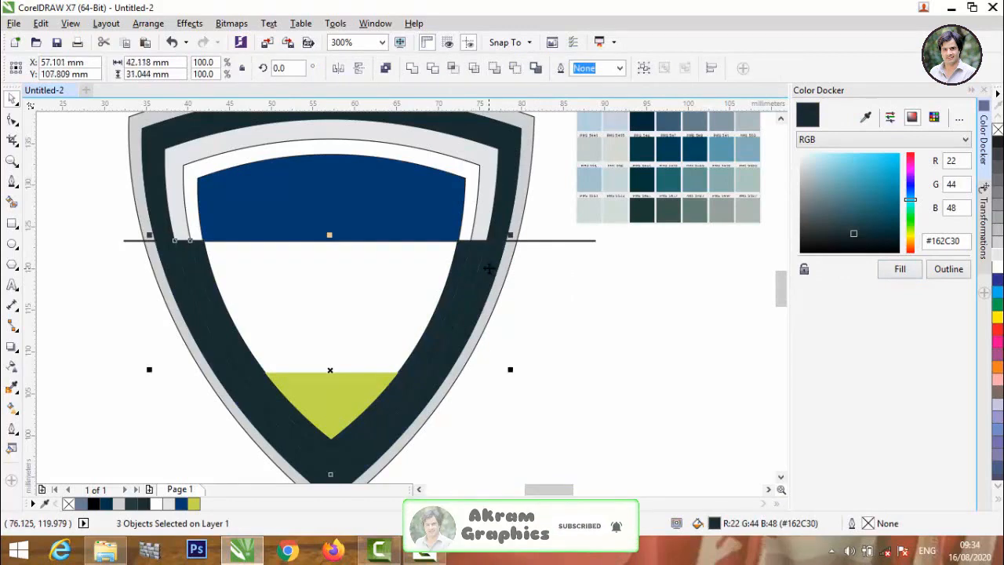
click(412, 68)
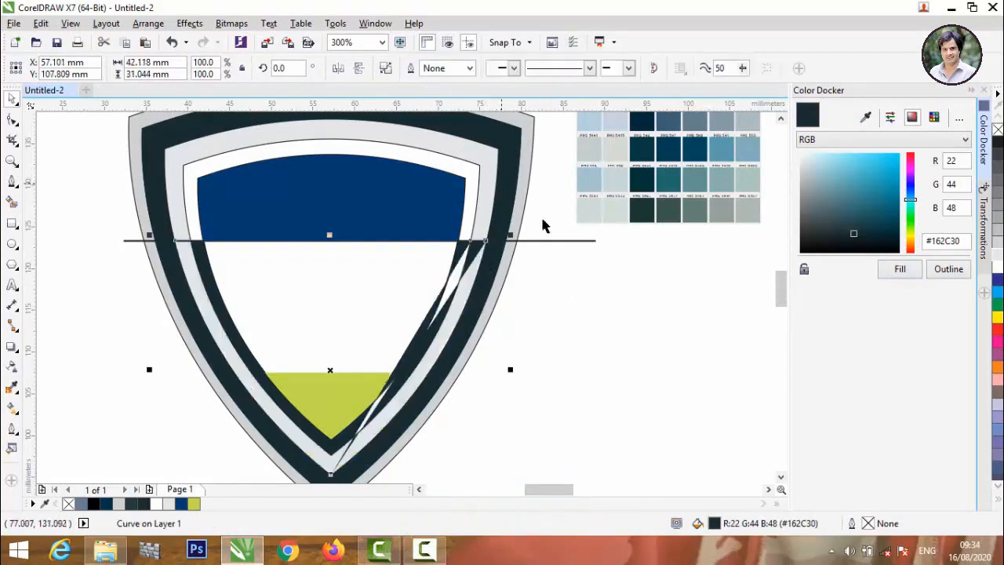
click(584, 274)
key(ctrl+z)
click(534, 315)
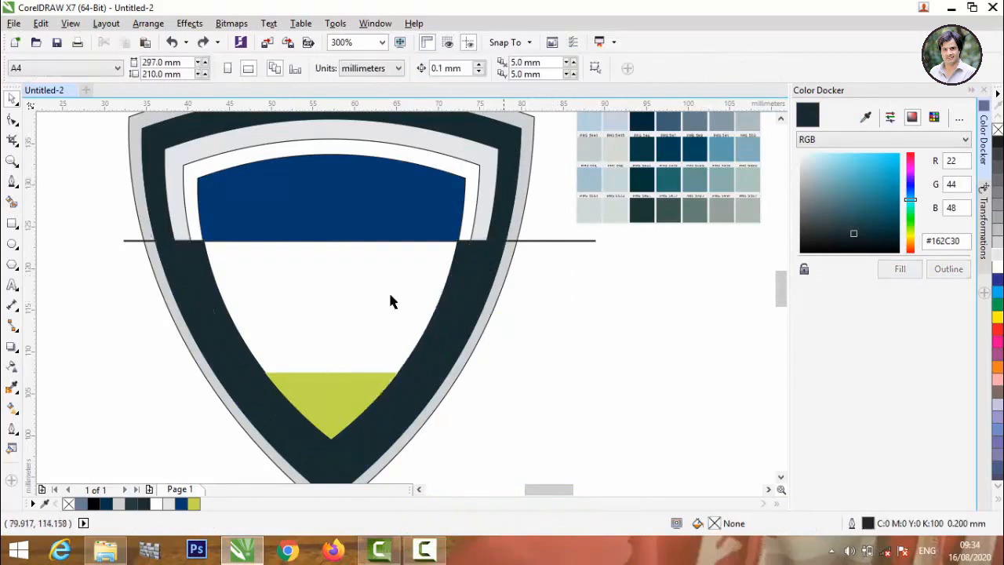
- Delete the horizontal dividing line crossing the shield
scroll(389, 292, down, 2)
scroll(398, 282, up, 1)
click(482, 283)
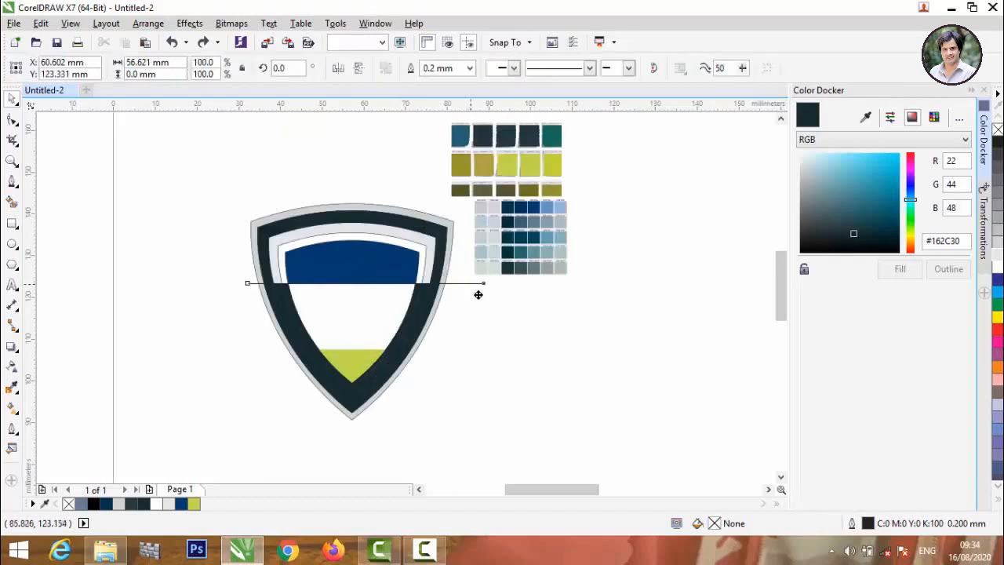
drag(477, 290, 493, 308)
key(Delete)
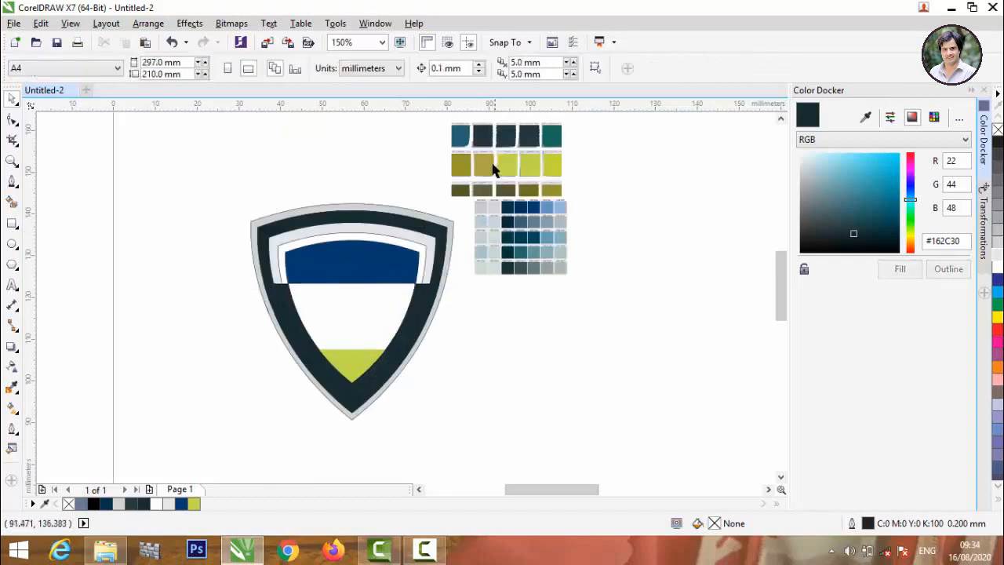
- Move the two swatch images farther from the shield, with the green and olive swatches beneath the blue ones
mouse_move(493, 162)
mouse_down()
mouse_move(533, 298)
mouse_move(486, 313)
mouse_up()
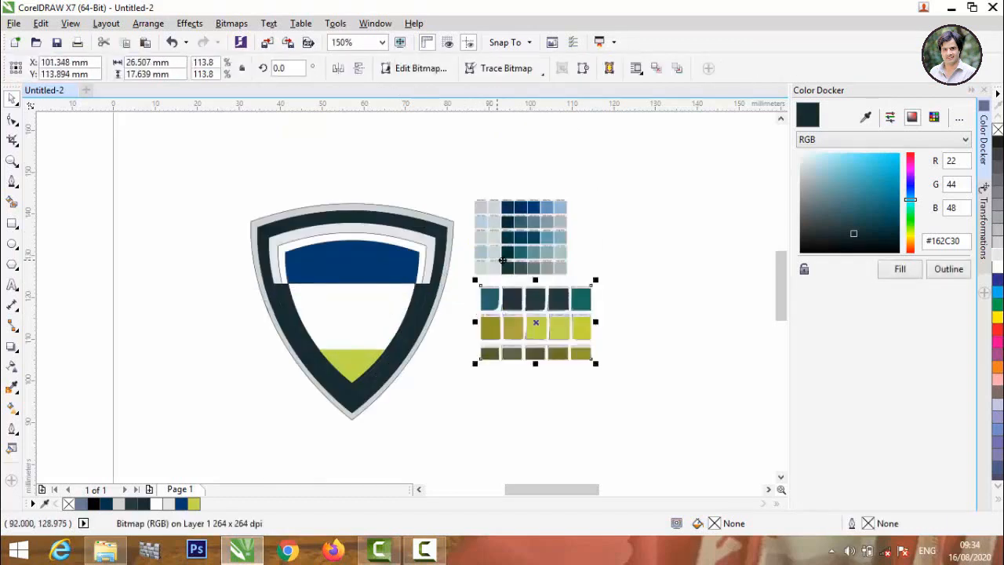
drag(501, 261, 535, 261)
drag(501, 305, 555, 304)
click(457, 293)
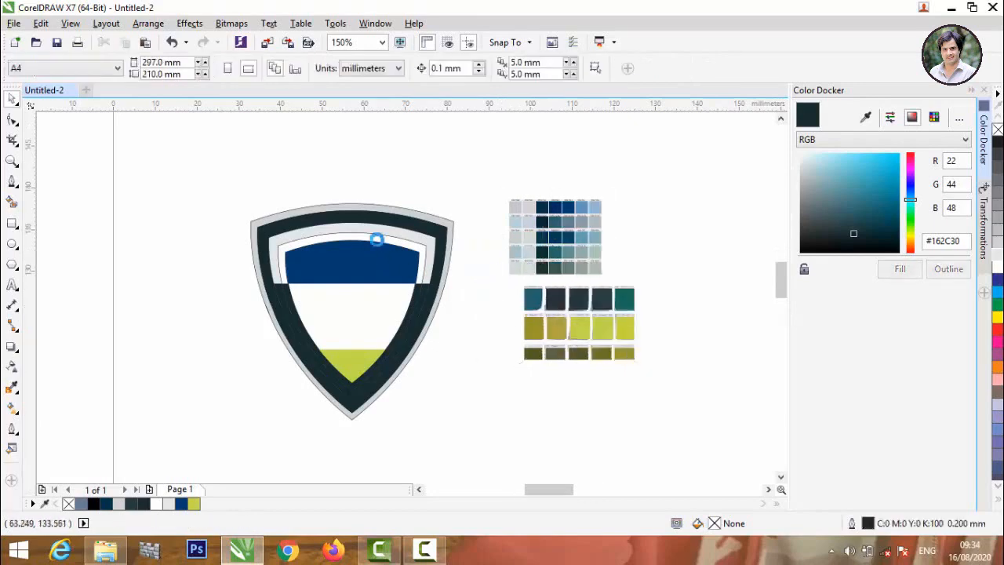
scroll(378, 243, up, 2)
scroll(377, 245, down, 2)
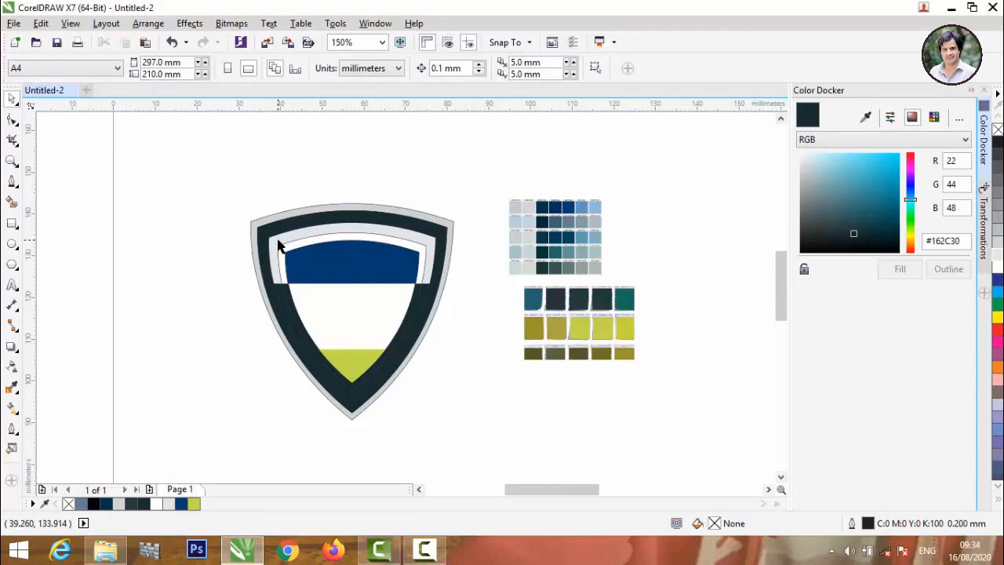
- Add the artistic text VOLLYBALL in capitals beside the shield, extending across its middle
click(12, 285)
click(148, 322)
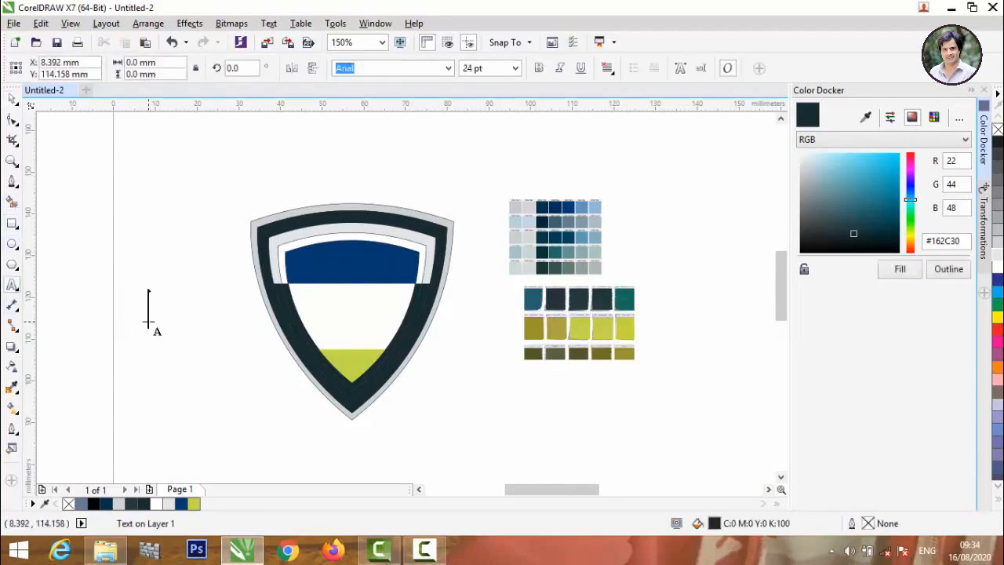
text(Vol)
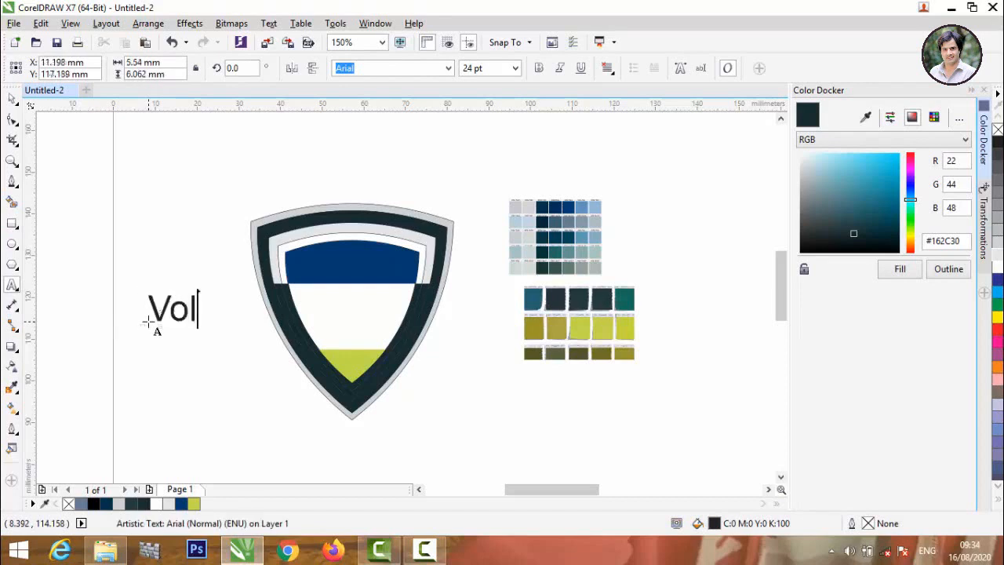
text(ly)
key(BackSpace)
key(BackSpace)
key(BackSpace)
key(BackSpace)
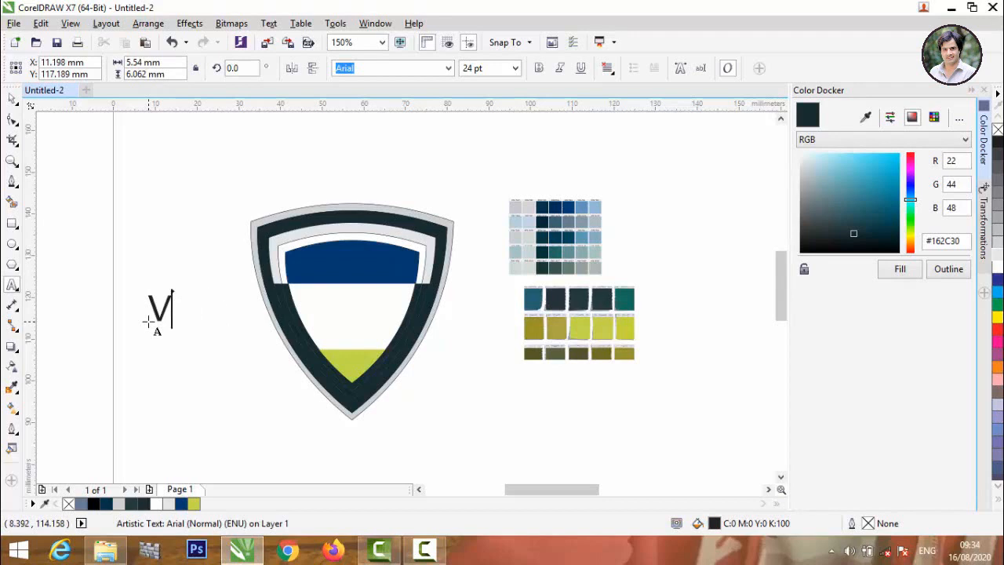
key(Caps_Lock)
text(OLLY)
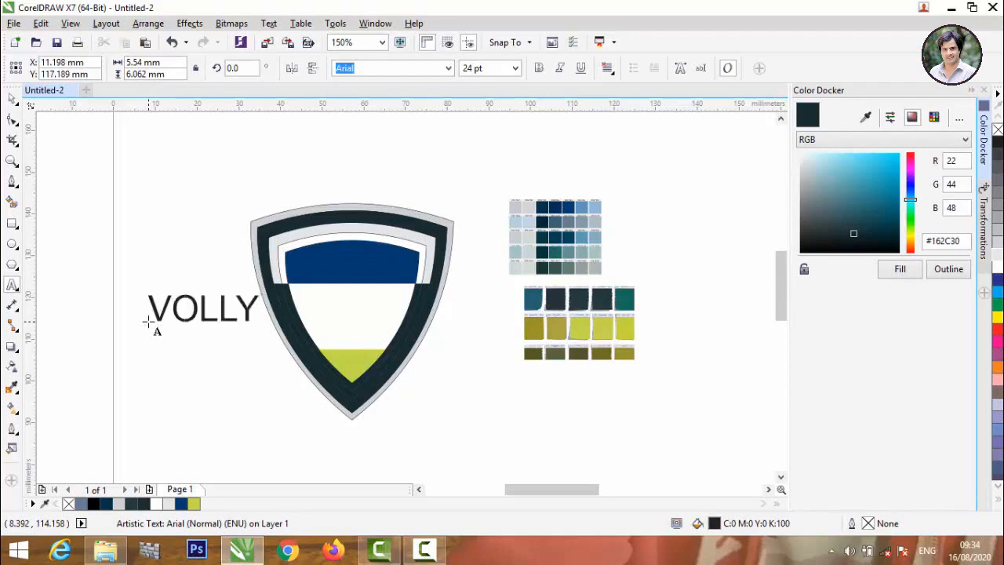
text(BALL)
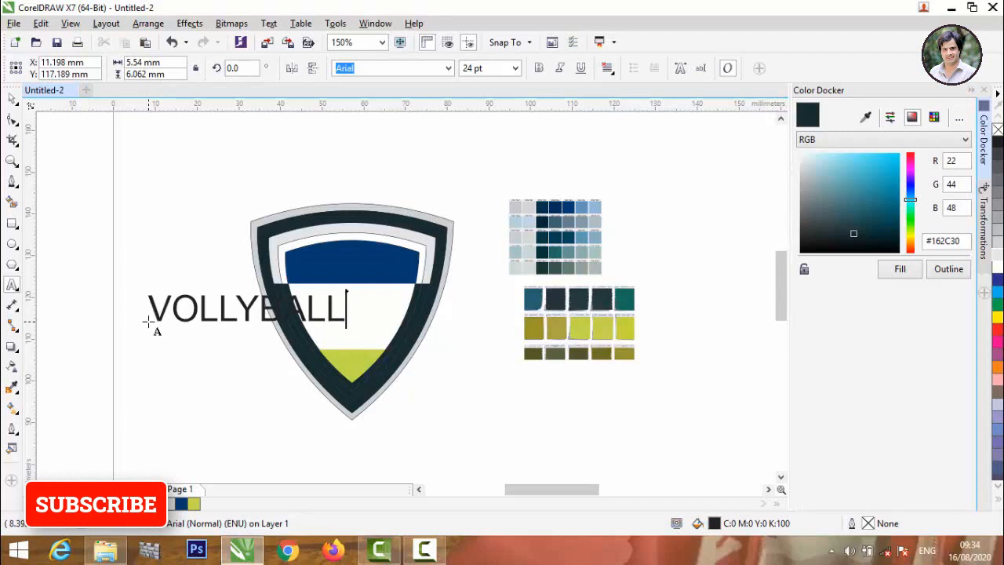
key(ctrl+space)
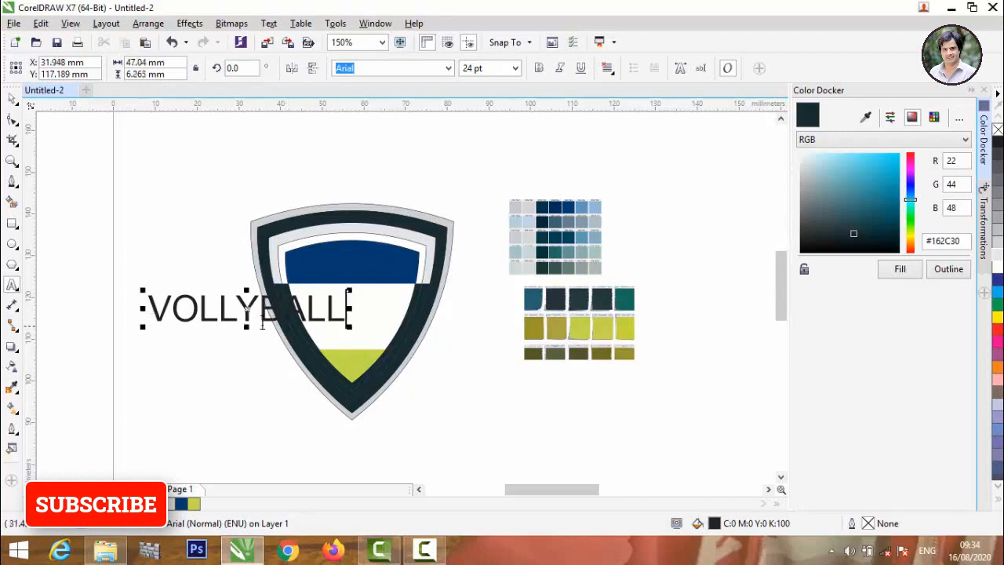
- Correct the spelling of the lettering to VOLLEYBALL
click(236, 308)
text(E)
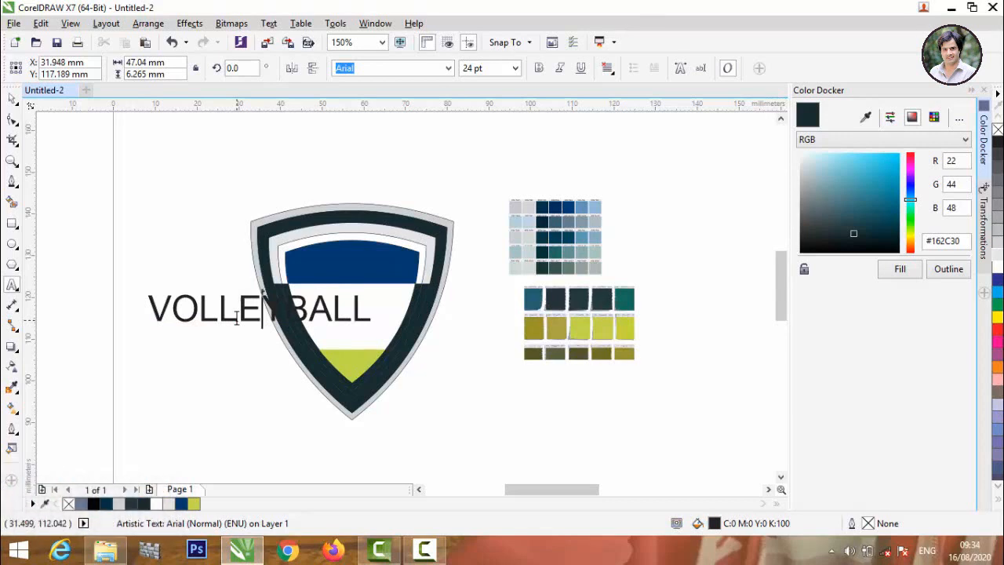
key(Escape)
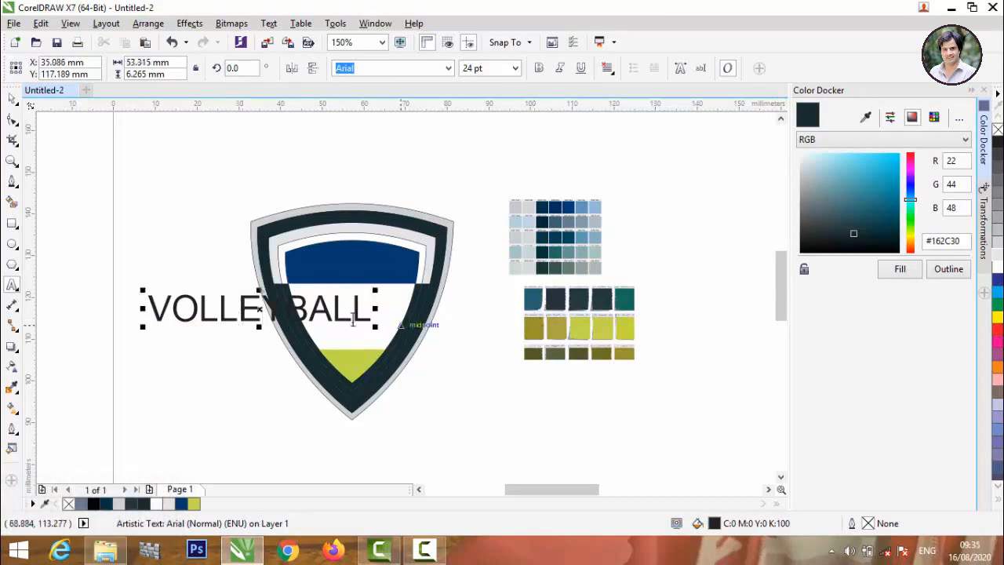
- Move the VOLLEYBALL text clear above the shield's upper left and set its font to Bauhaus 93
drag(373, 314, 130, 318)
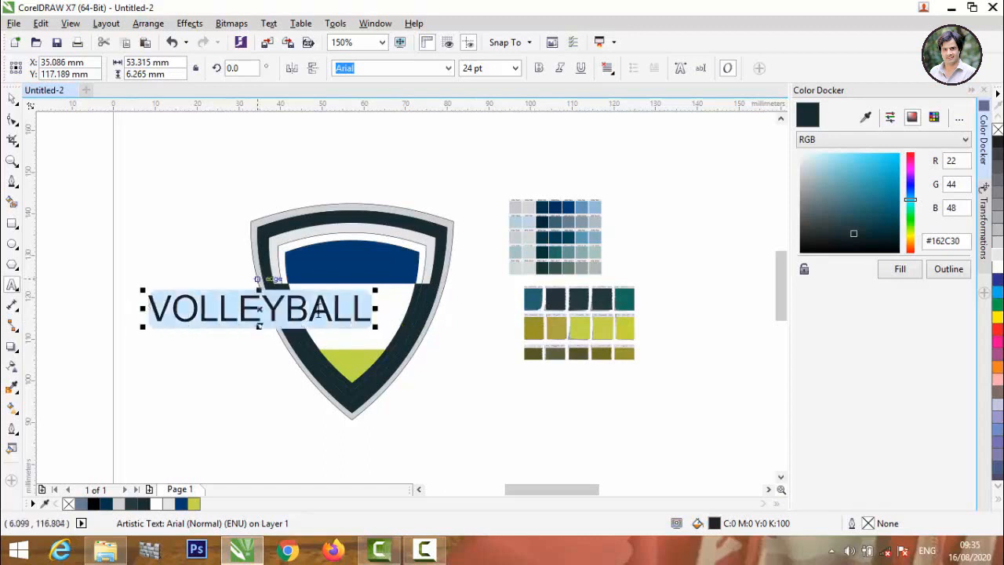
drag(259, 311, 177, 182)
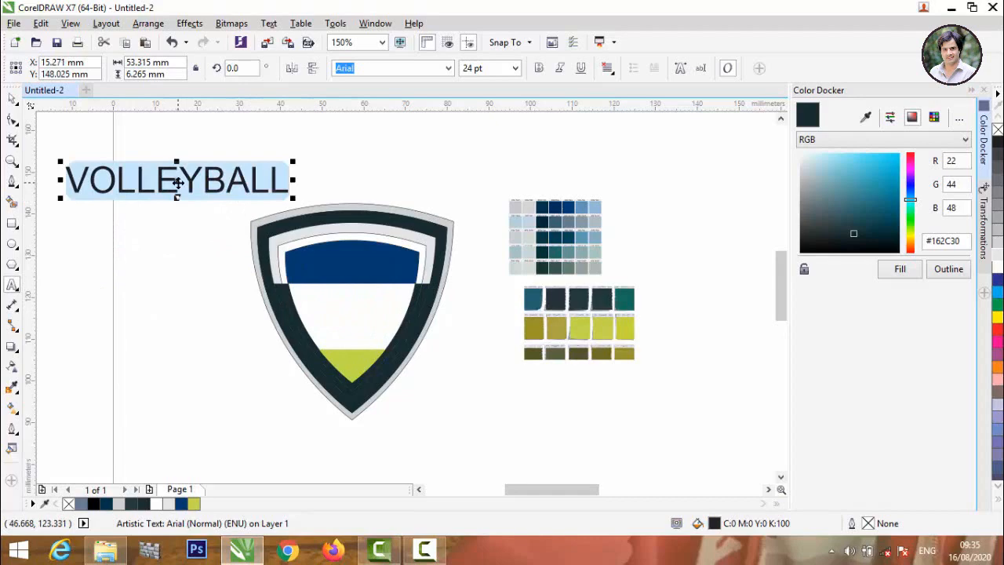
click(448, 68)
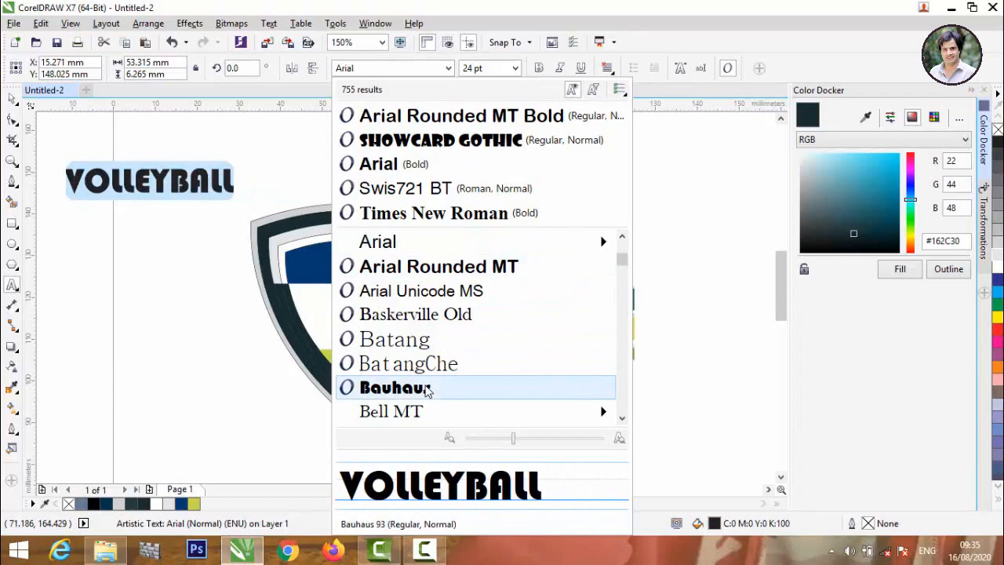
click(427, 387)
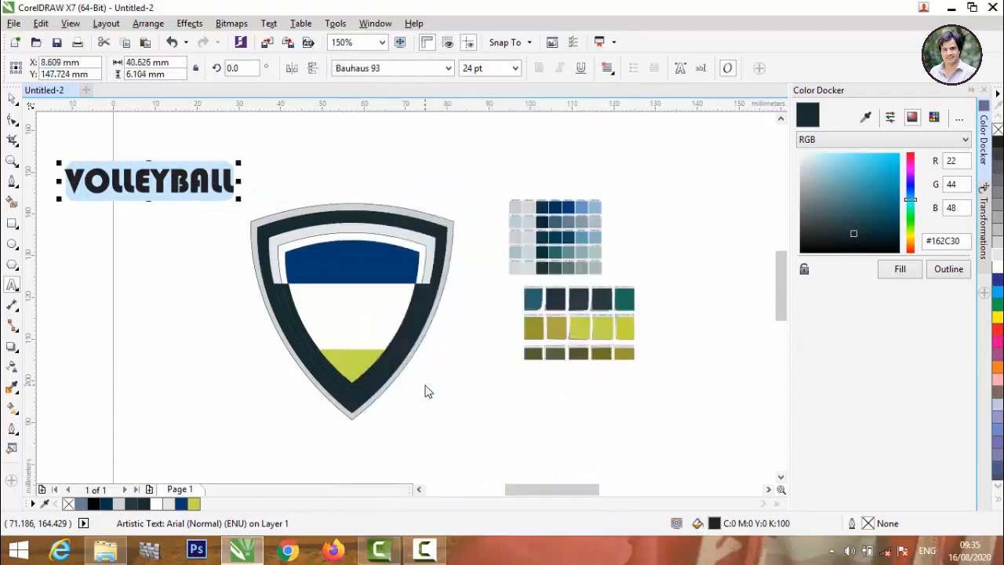
- Place the VOLLEYBALL text across the shield's middle and enlarge it proportionally to about 60 mm wide
click(10, 98)
drag(160, 185, 347, 321)
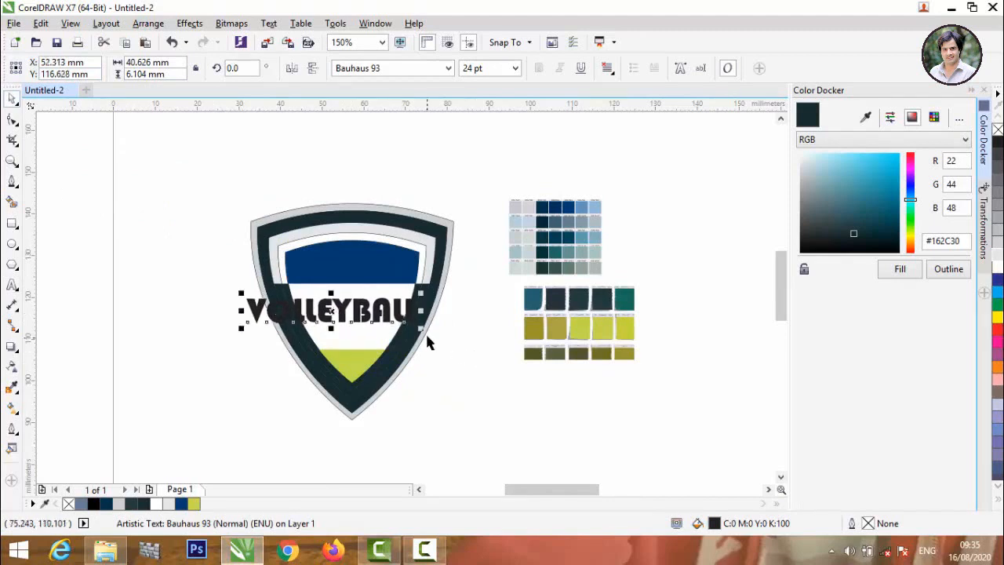
drag(421, 332, 460, 350)
- Draw a rectangle closely framing the VOLLEYBALL text and tighten it to about 61.7 × 10.2 mm
key(F6)
drag(223, 289, 484, 333)
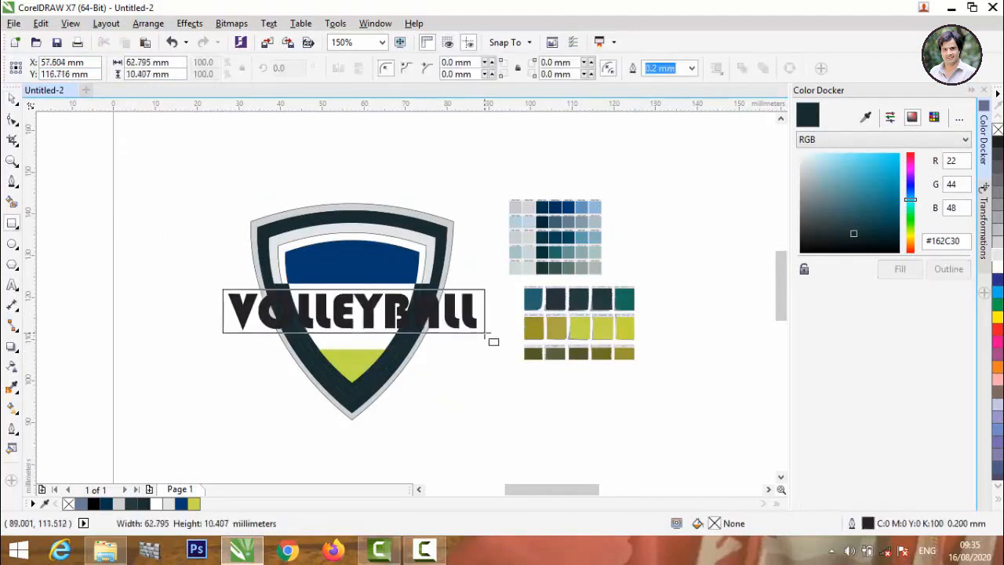
scroll(487, 332, up, 5)
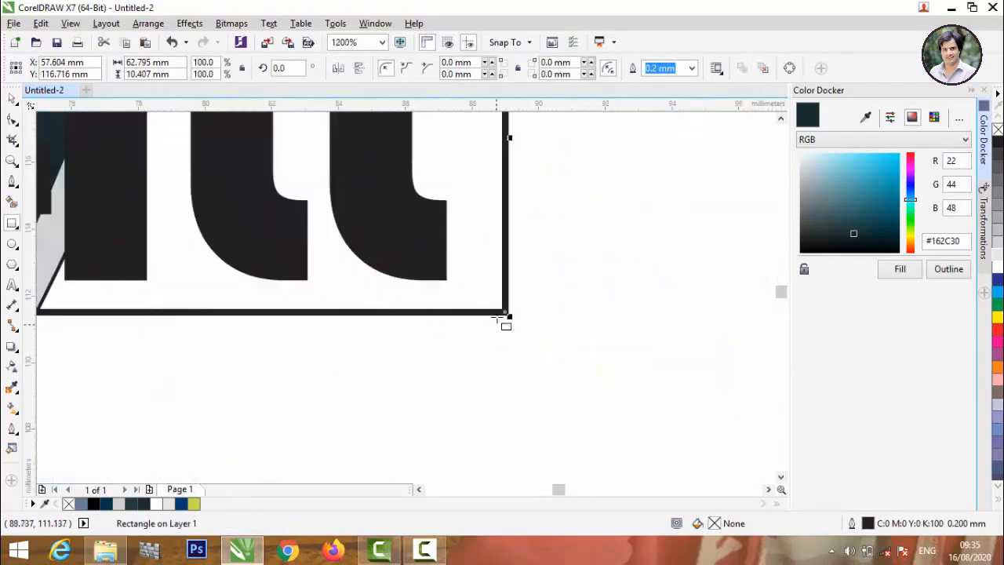
mouse_move(507, 314)
mouse_down()
mouse_move(502, 301)
mouse_move(522, 311)
mouse_up()
scroll(522, 311, down, 3)
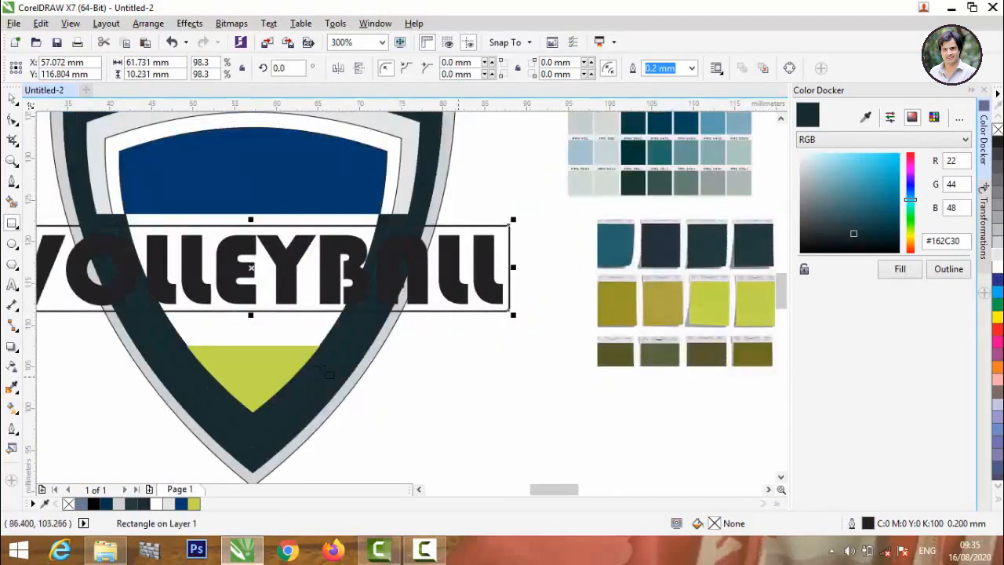
scroll(313, 366, down, 3)
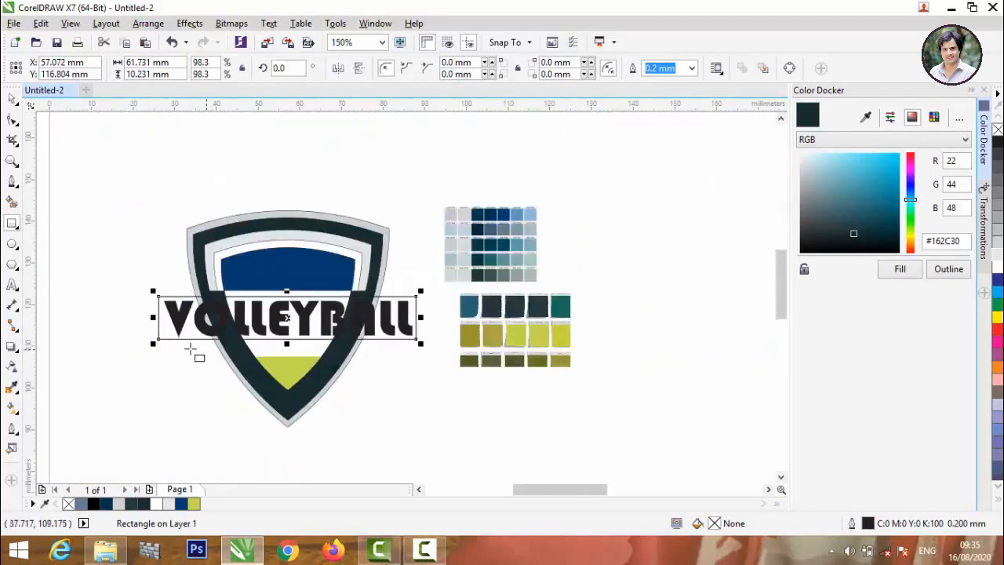
scroll(149, 342, up, 3)
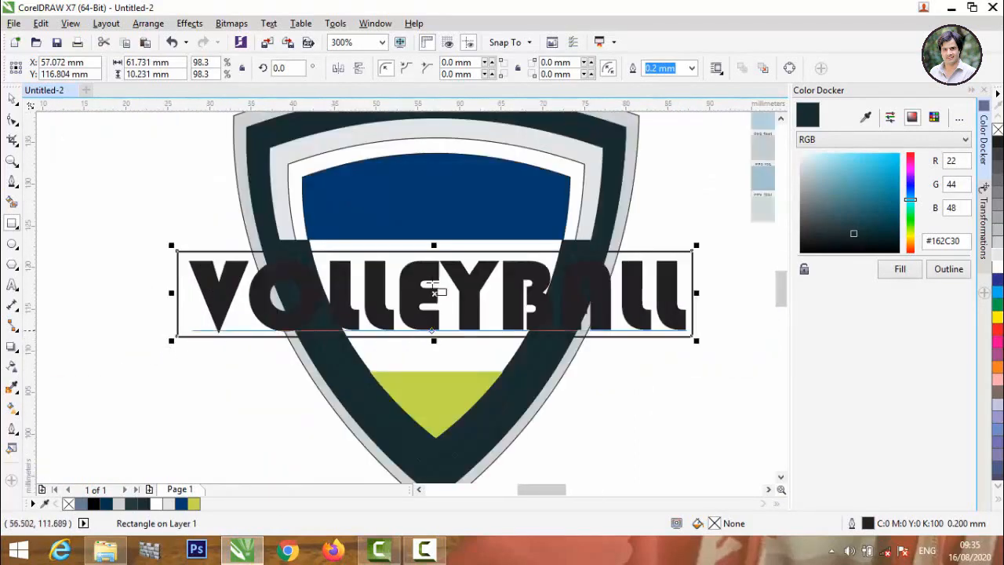
scroll(435, 271, up, 1)
scroll(193, 274, down, 1)
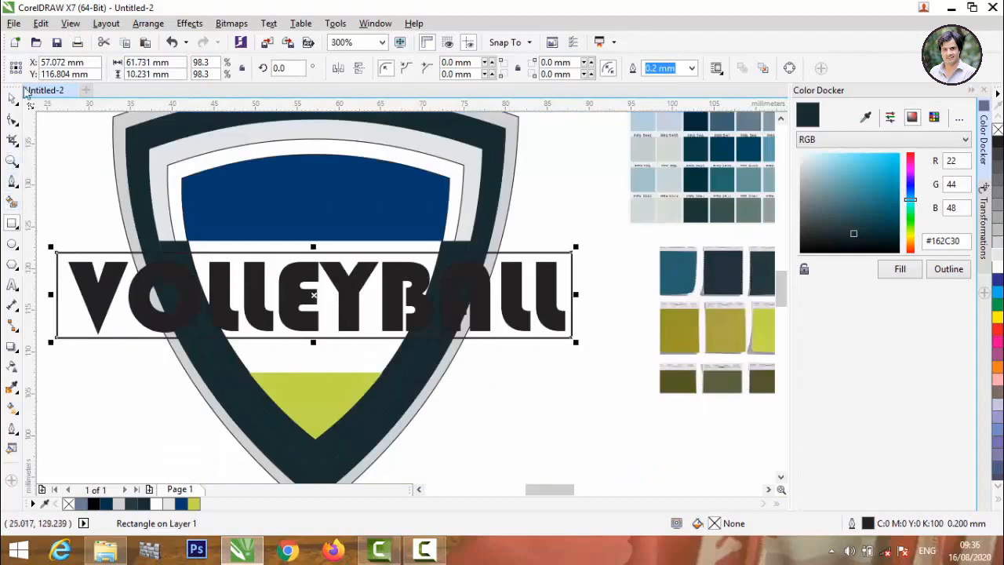
click(14, 101)
click(51, 247)
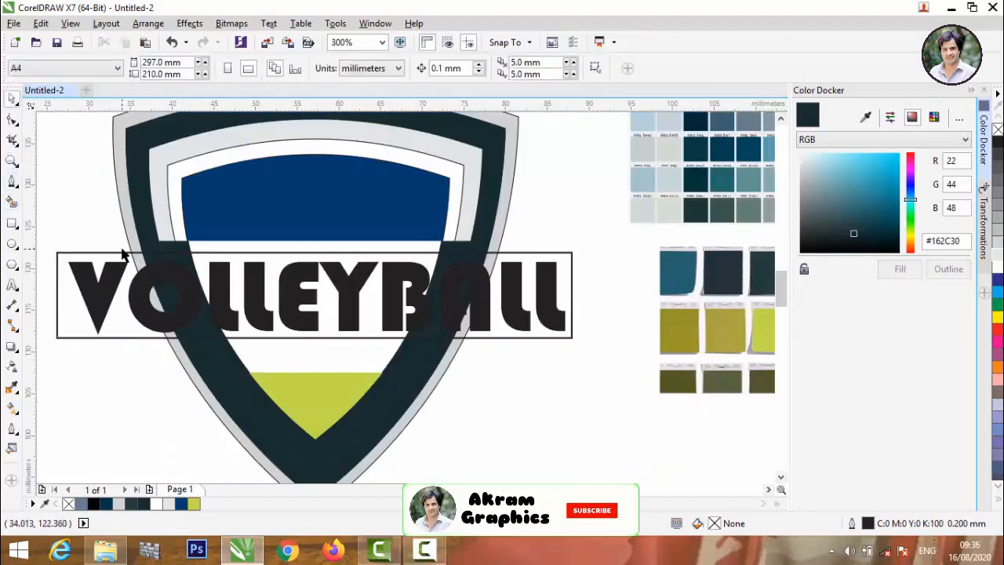
- Try to smart-fill the area behind the VOLLEYBALL text inside the rectangle, and undo it
scroll(385, 253, down, 1)
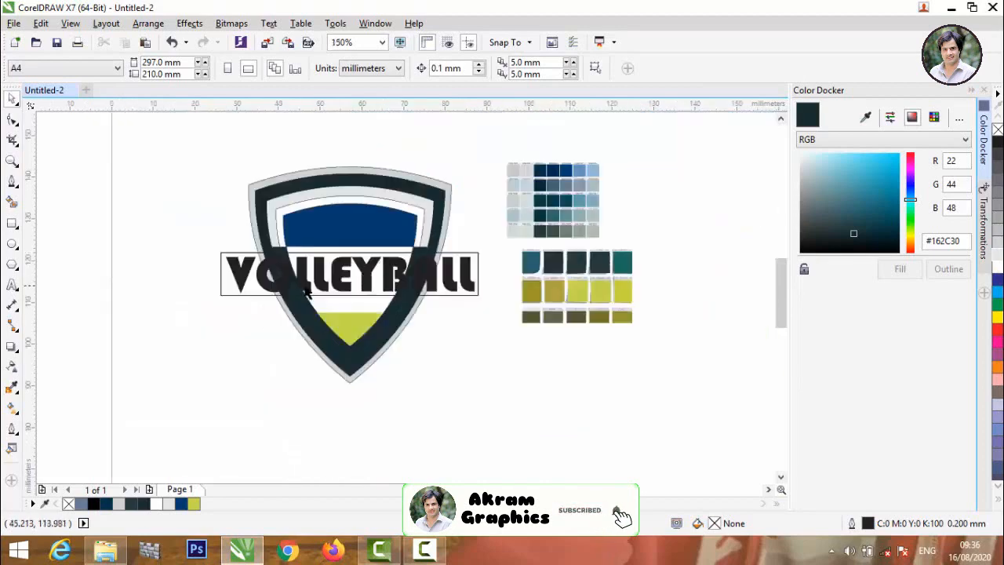
click(12, 202)
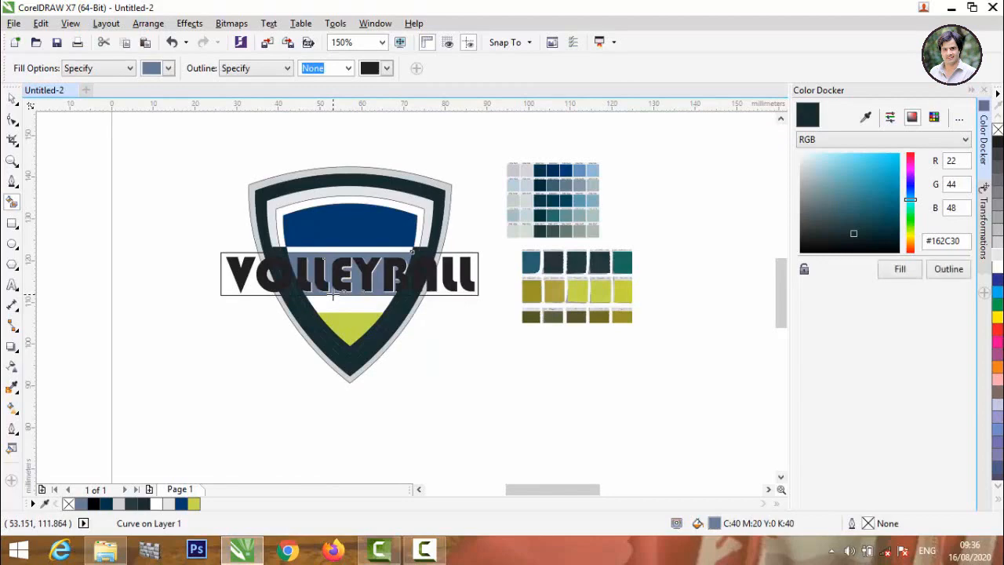
key(ctrl+z)
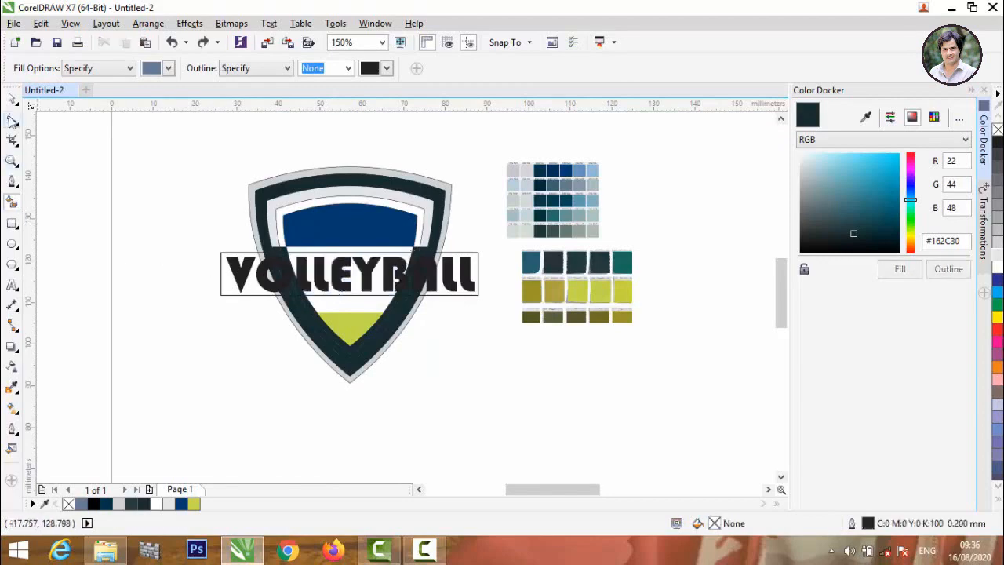
- Move the empty rectangle to the free area below the shield and create a Smart Fill shape inside it
key(space)
drag(259, 295, 192, 431)
click(11, 204)
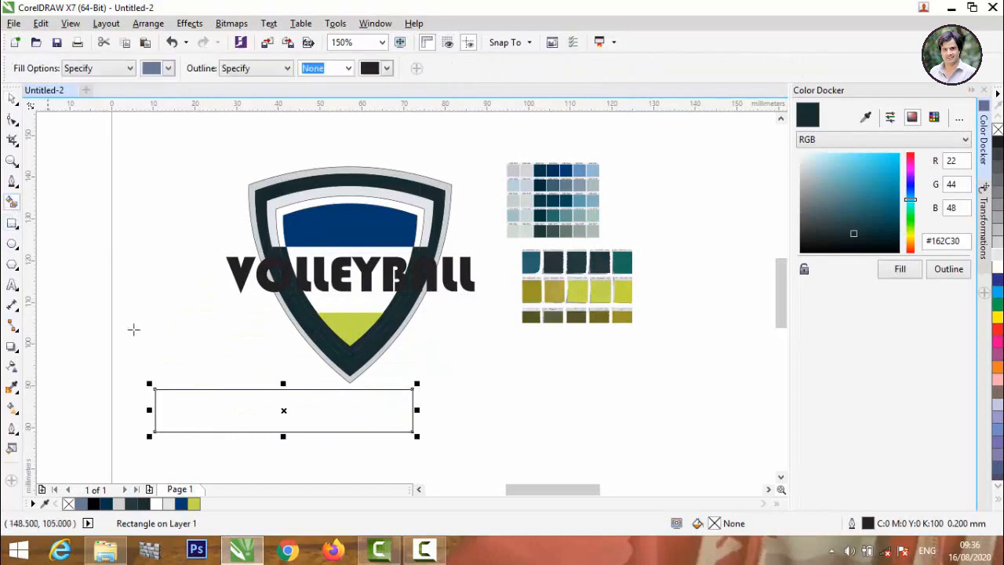
click(241, 410)
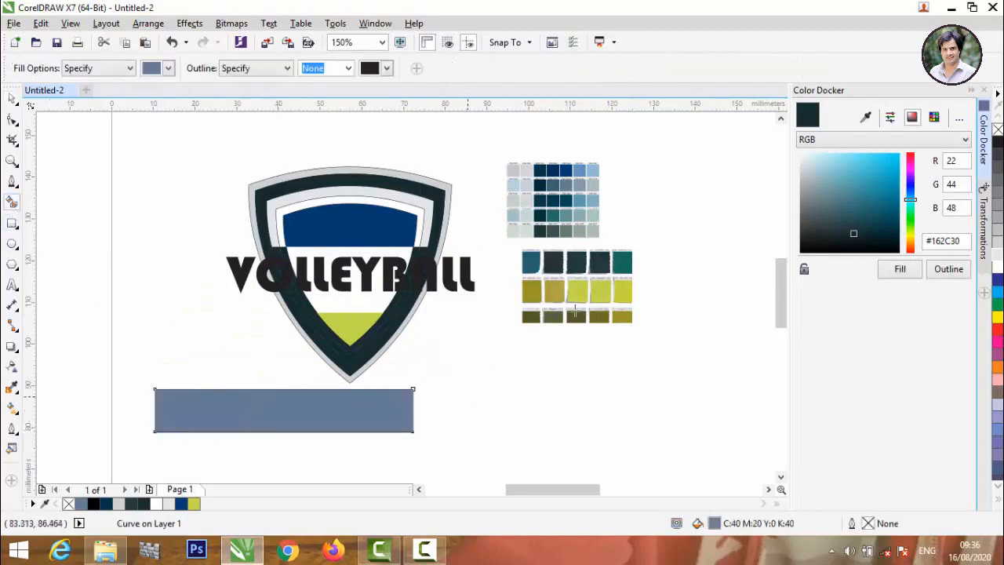
- Colour the filled bar below the shield dark teal #162C30, sampled from the shield's upper dark band
click(872, 119)
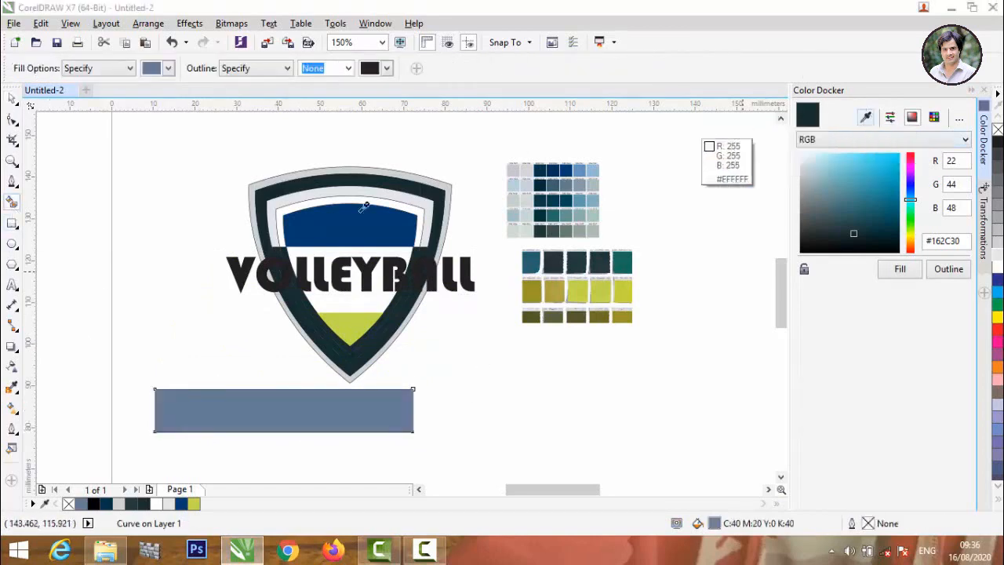
click(356, 178)
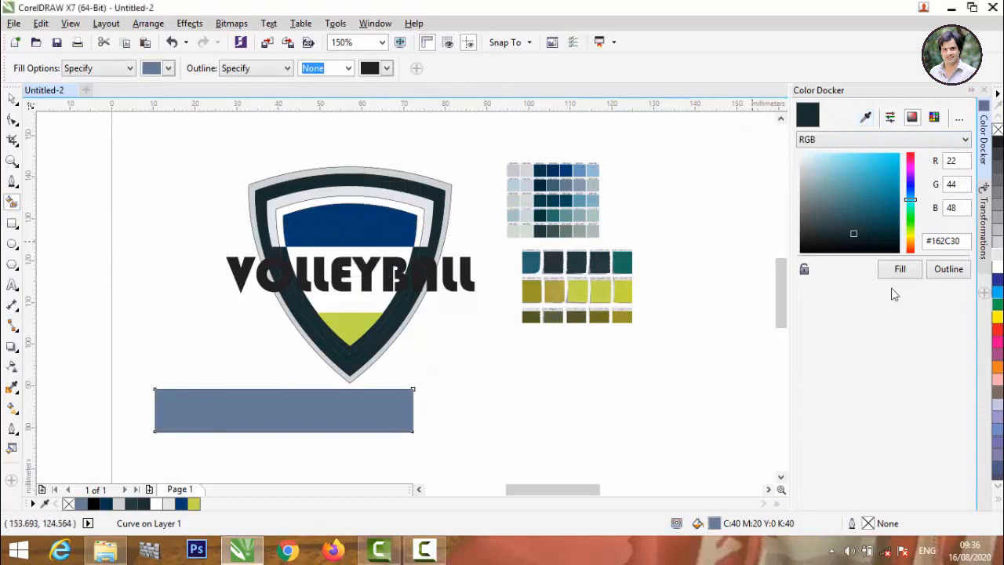
click(909, 269)
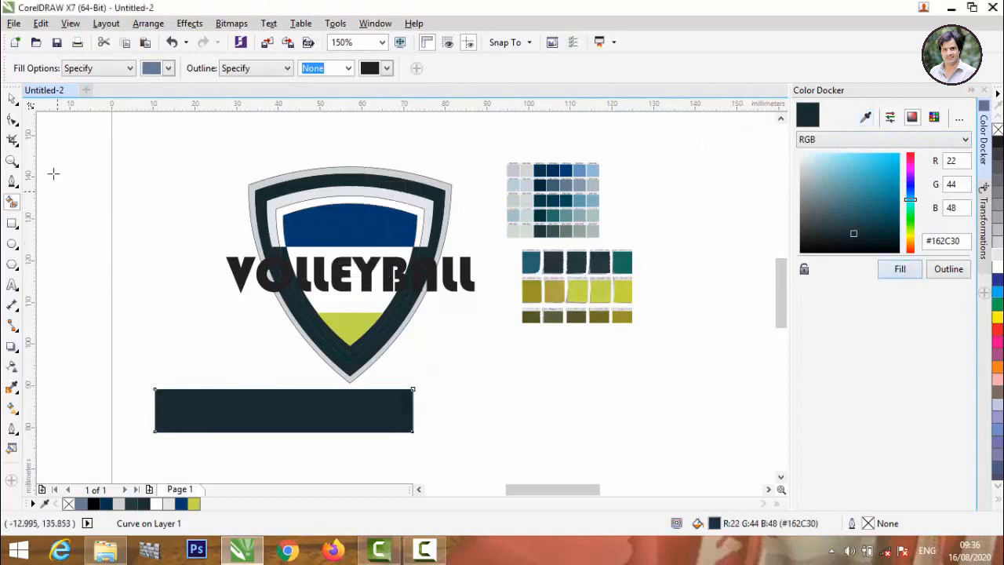
- Place the VOLLEYBALL text in front of the dark bar below the shield and colour it light grey
click(11, 99)
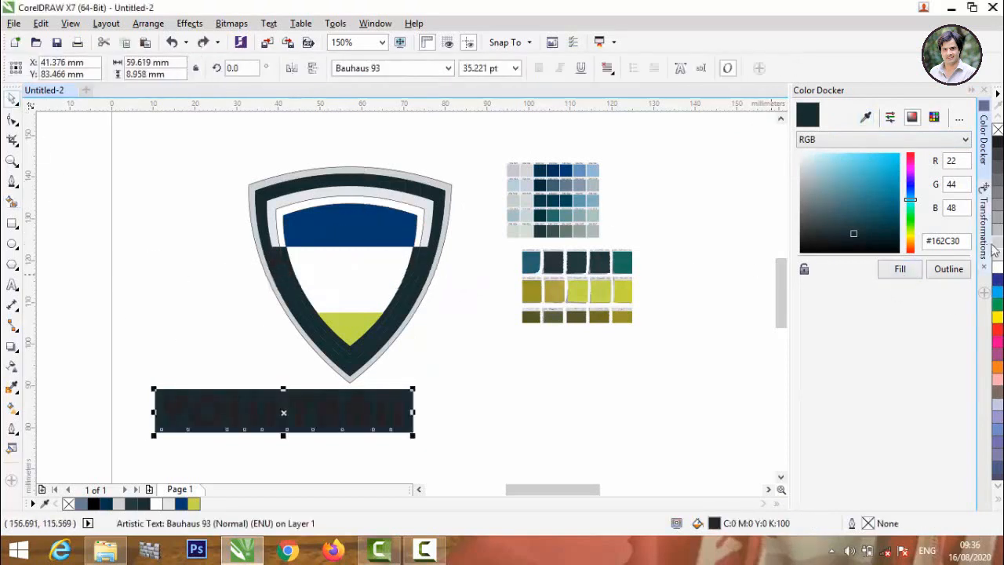
click(995, 246)
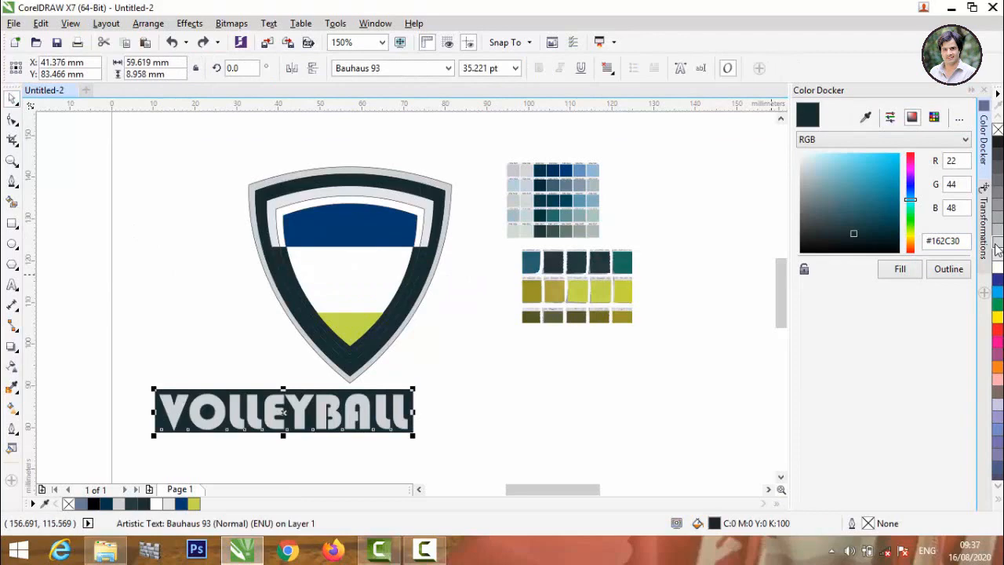
click(703, 413)
- Group the VOLLEYBALL text with its bar and rectangle outline, and move the group across the shield's middle
drag(240, 445, 514, 472)
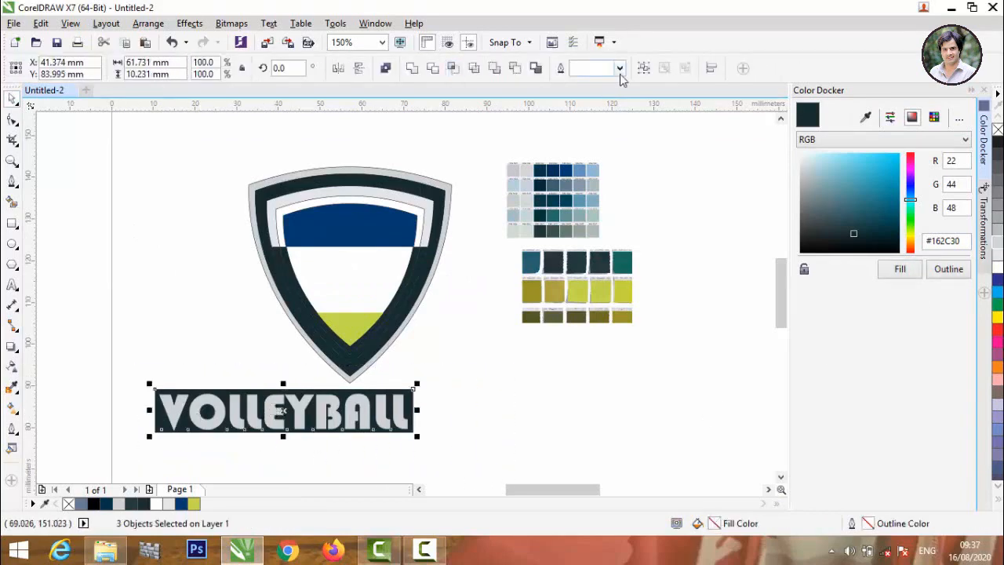
click(641, 69)
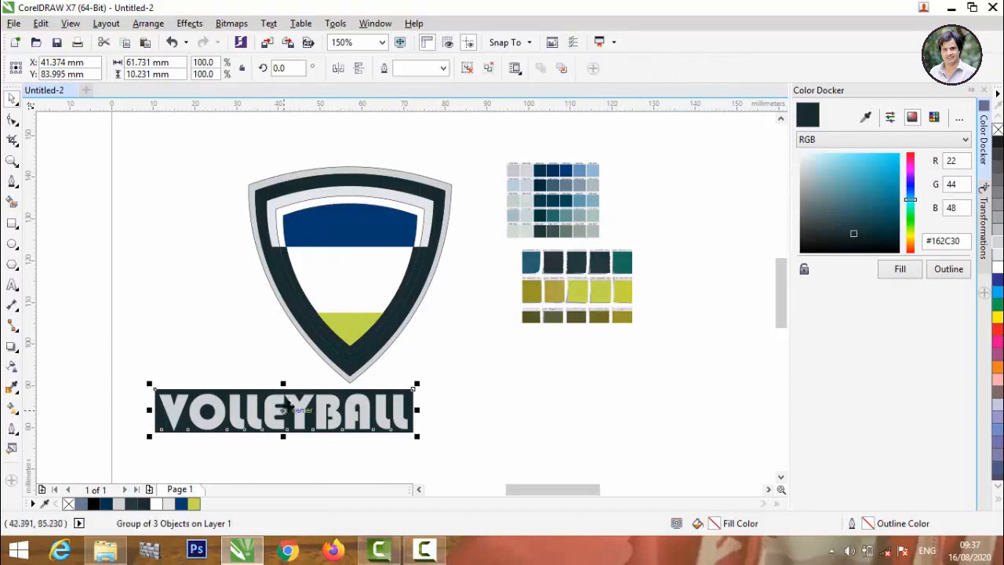
drag(287, 405, 350, 274)
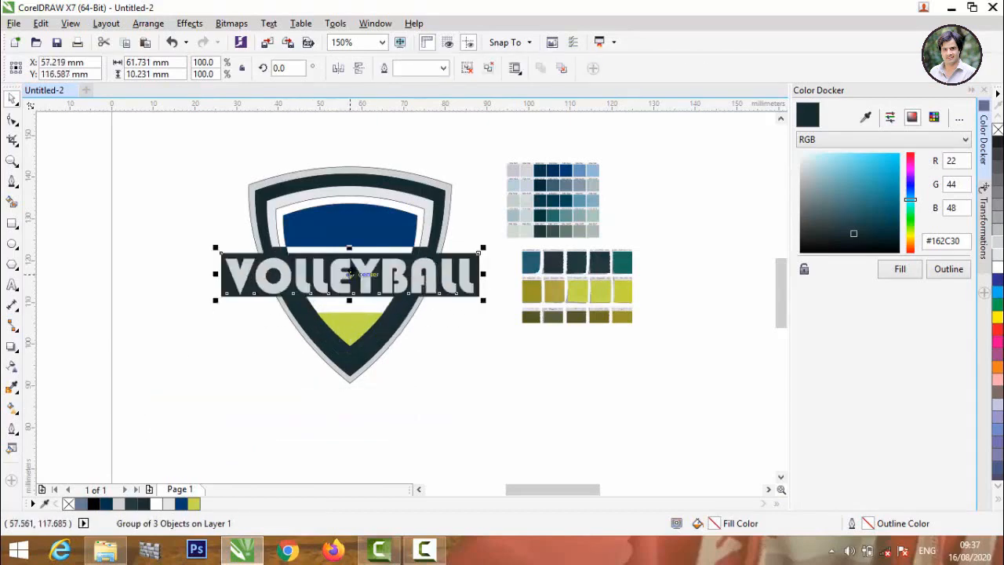
- Raise the VOLLEYBALL banner until its upper edge meets the lower edge of the blue area, centred on the shield
scroll(354, 275, up, 1)
scroll(337, 283, up, 1)
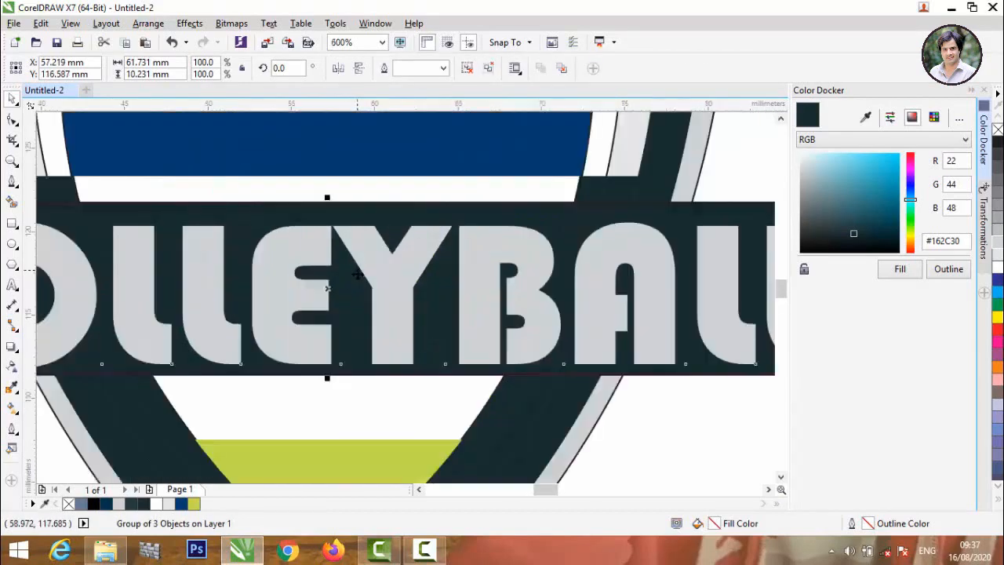
drag(330, 288, 335, 255)
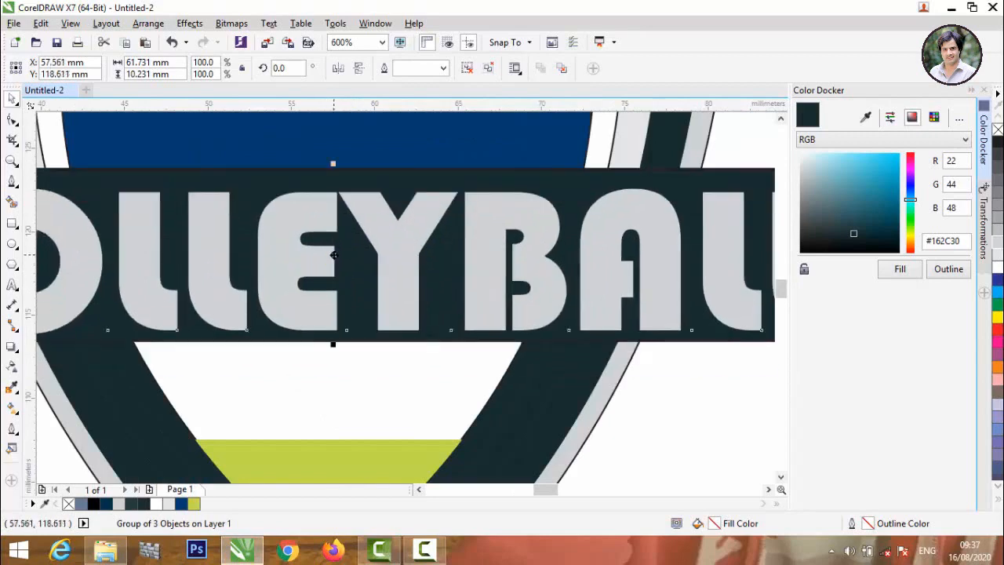
- Shift the VOLLEYBALL banner slightly down so its centre sits at X 57.296 mm, Y 117.862 mm on the shield
scroll(346, 229, up, 1)
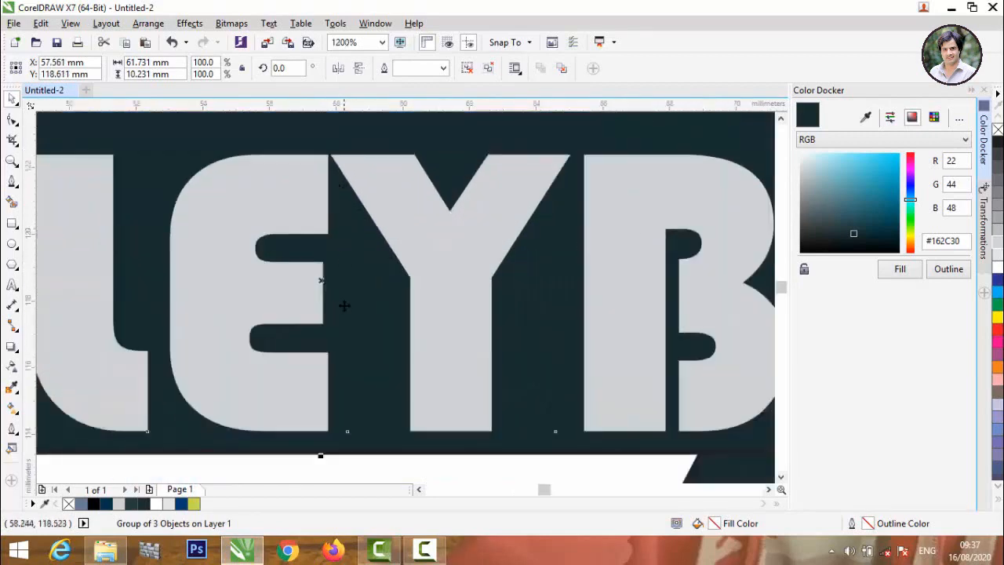
drag(321, 280, 313, 305)
scroll(318, 307, down, 1)
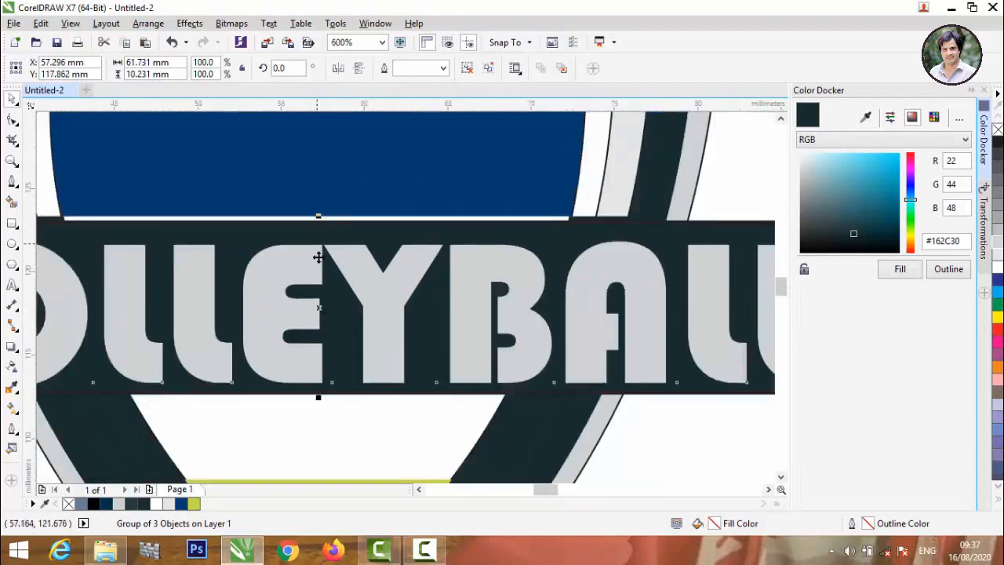
- Stretch the VOLLEYBALL banner upward until it covers the white gap below the blue area, making it about 10.6 mm high
scroll(326, 308, down, 1)
scroll(322, 290, up, 1)
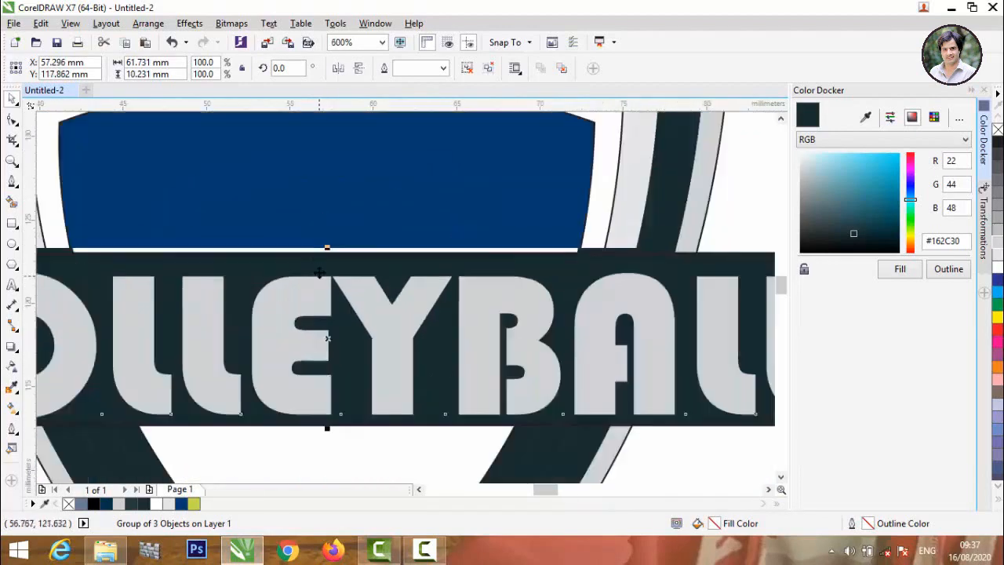
scroll(328, 251, up, 1)
scroll(329, 247, up, 1)
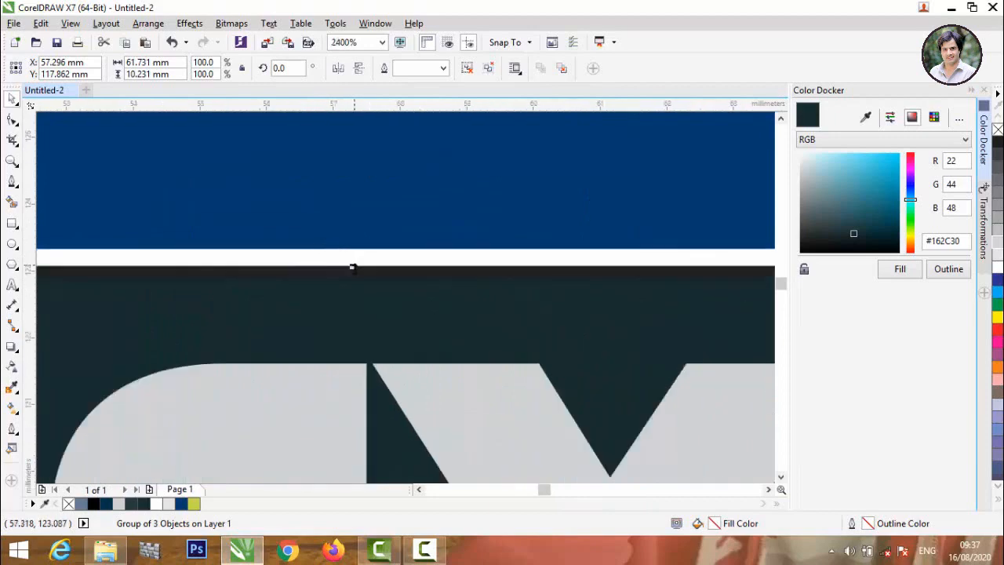
drag(352, 267, 352, 243)
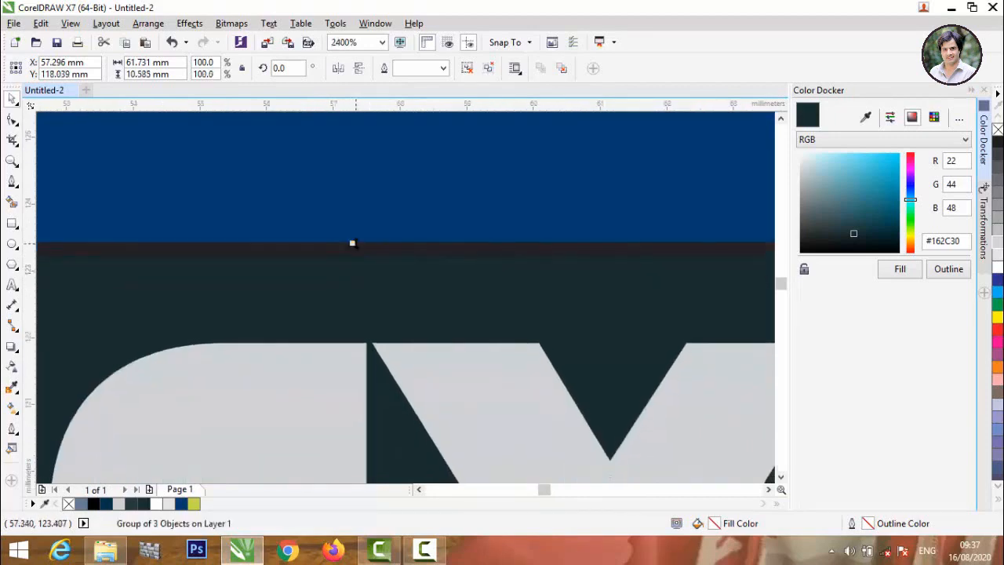
scroll(352, 243, down, 2)
scroll(354, 243, down, 2)
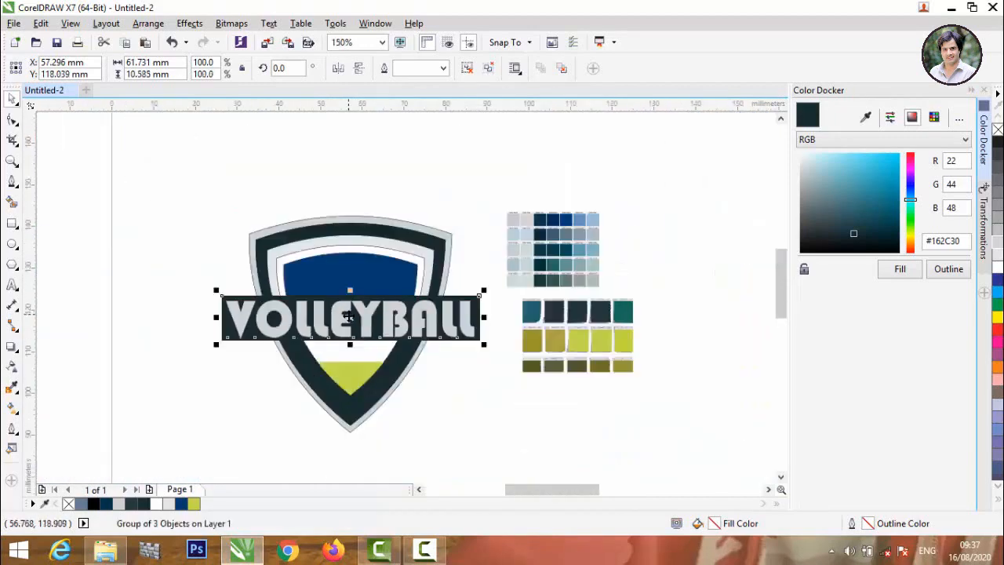
- Raise only the lower edge of the VOLLEYBALL banner, reducing its height to about 9.9 mm
scroll(352, 342, up, 2)
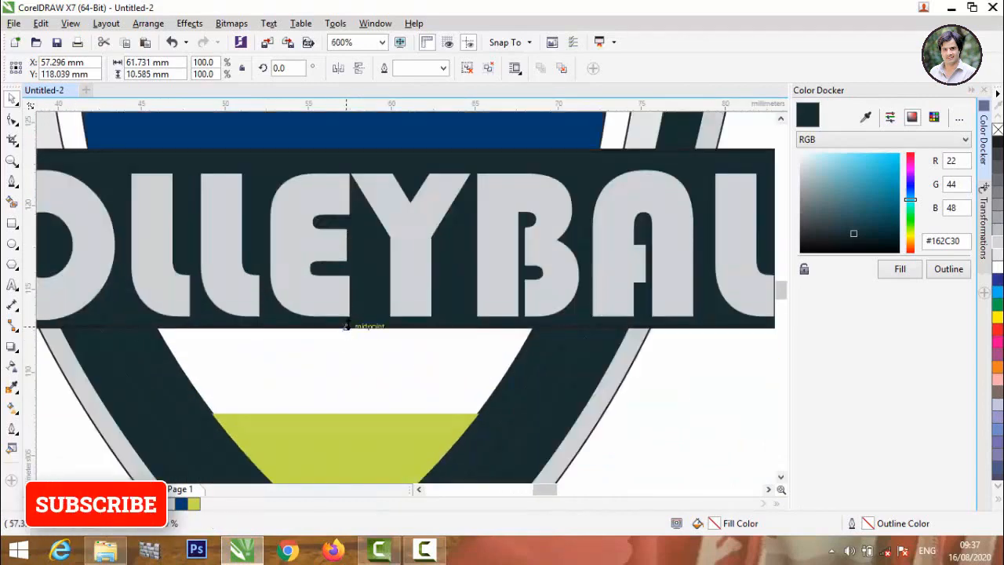
drag(347, 331, 347, 316)
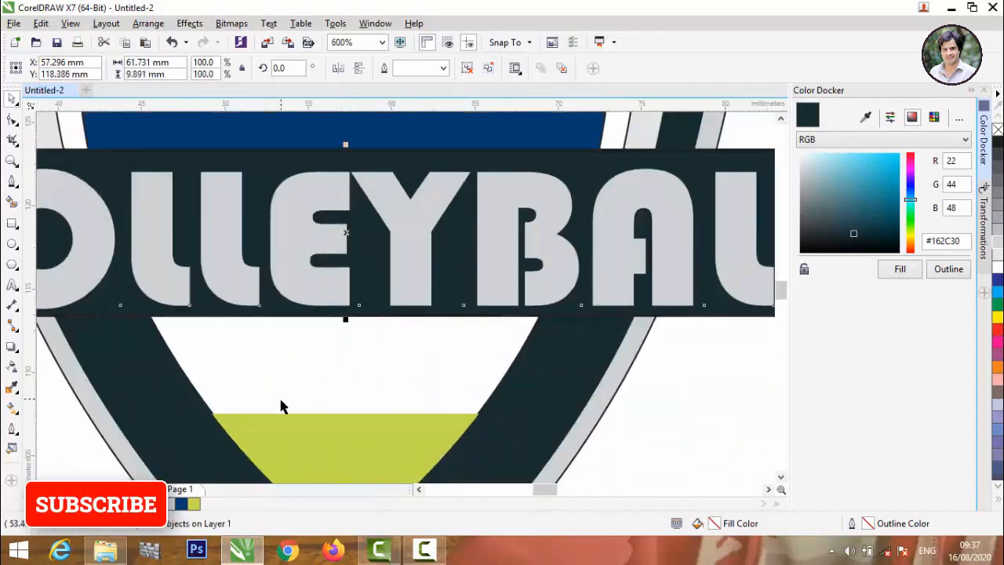
scroll(280, 436, down, 1)
click(506, 429)
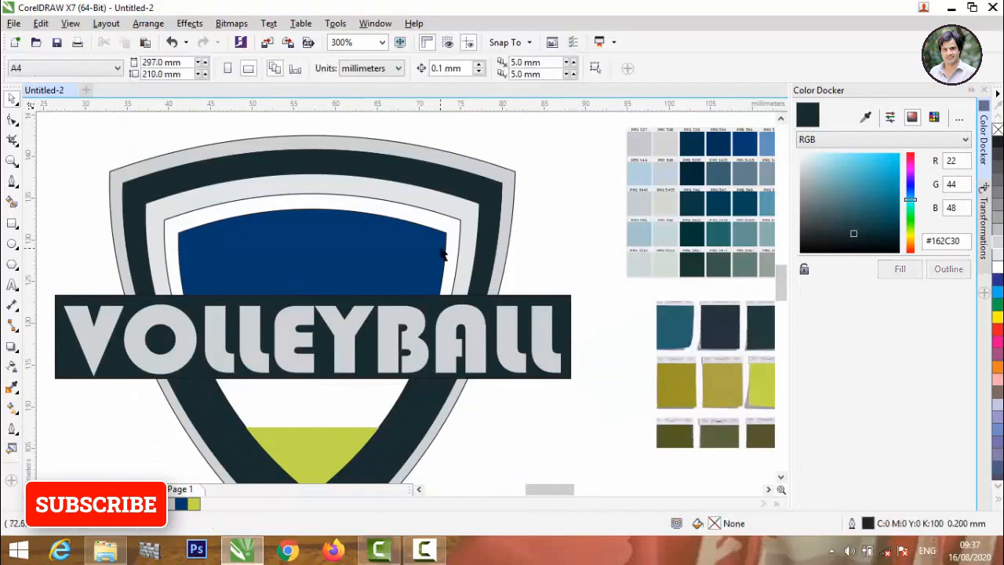
- Smart-fill the white area between the banner and the green triangle and colour it dark teal #162C30
scroll(502, 392, down, 1)
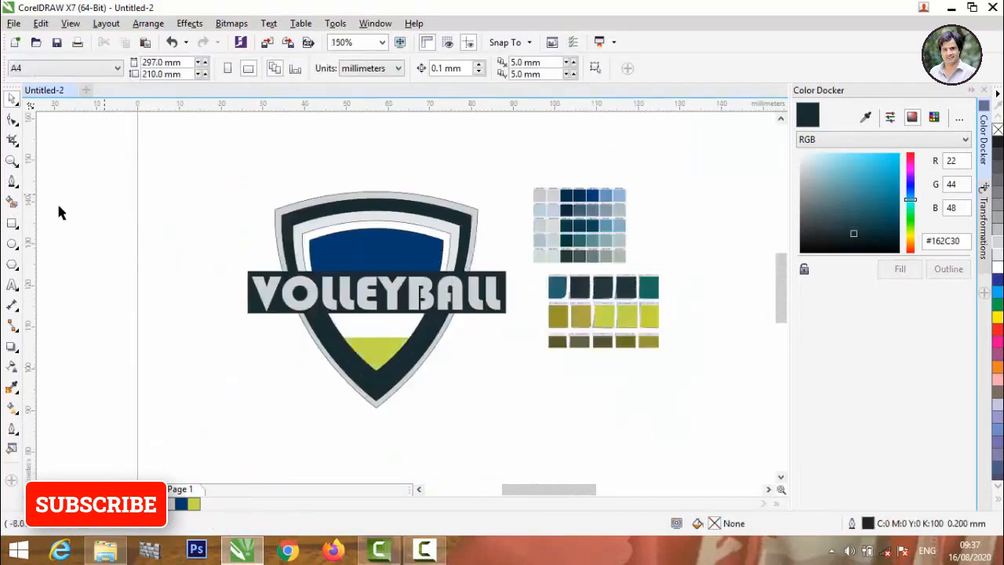
click(13, 202)
click(372, 323)
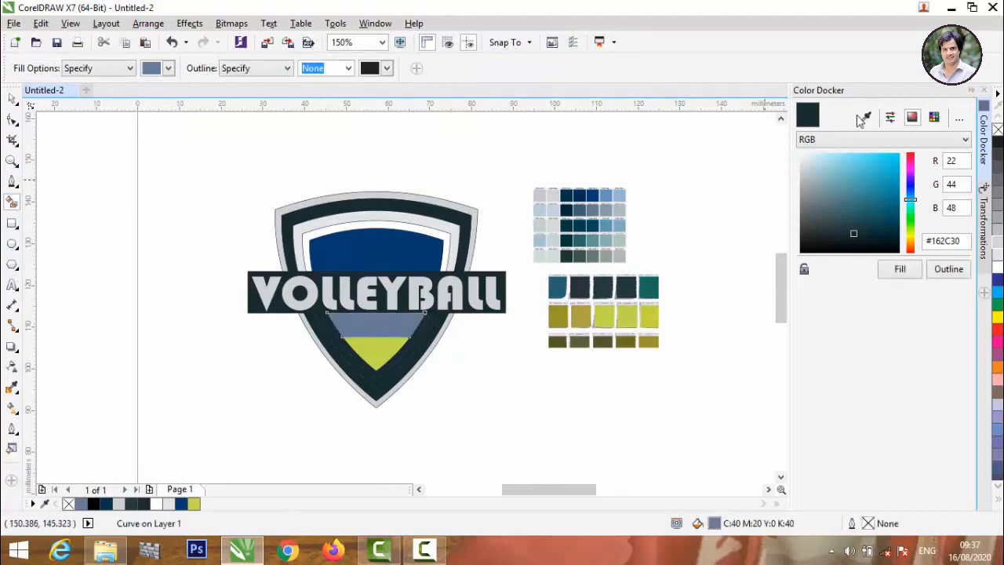
click(900, 270)
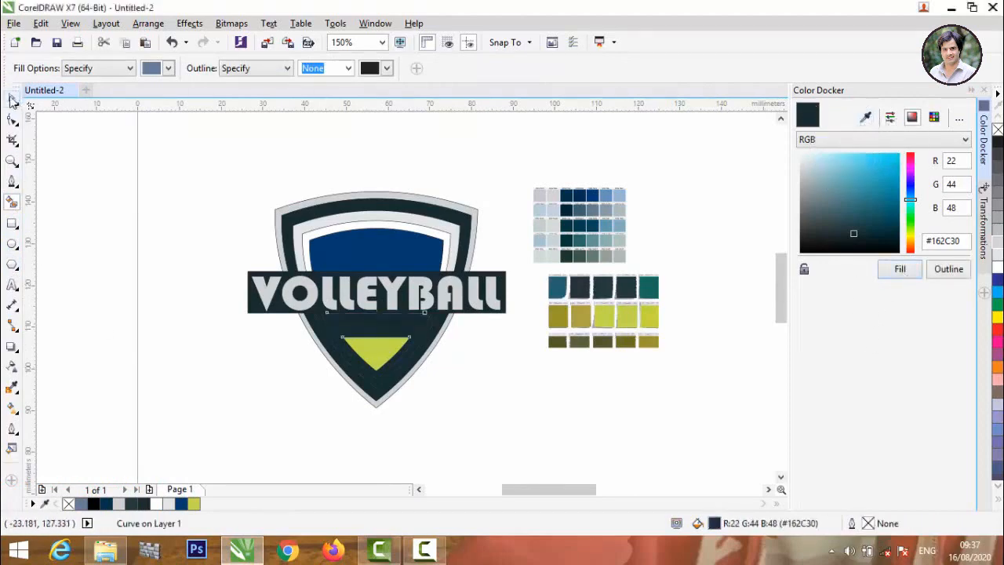
click(11, 99)
click(48, 211)
- Add the artistic text TOURNAMENT beside the shield, all in capitals
click(12, 284)
click(102, 334)
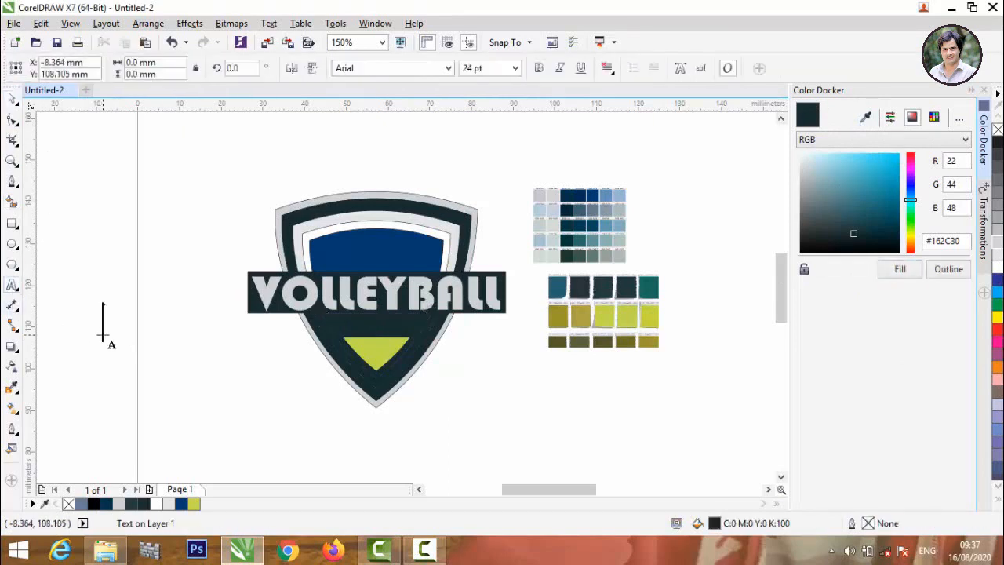
text(tOU)
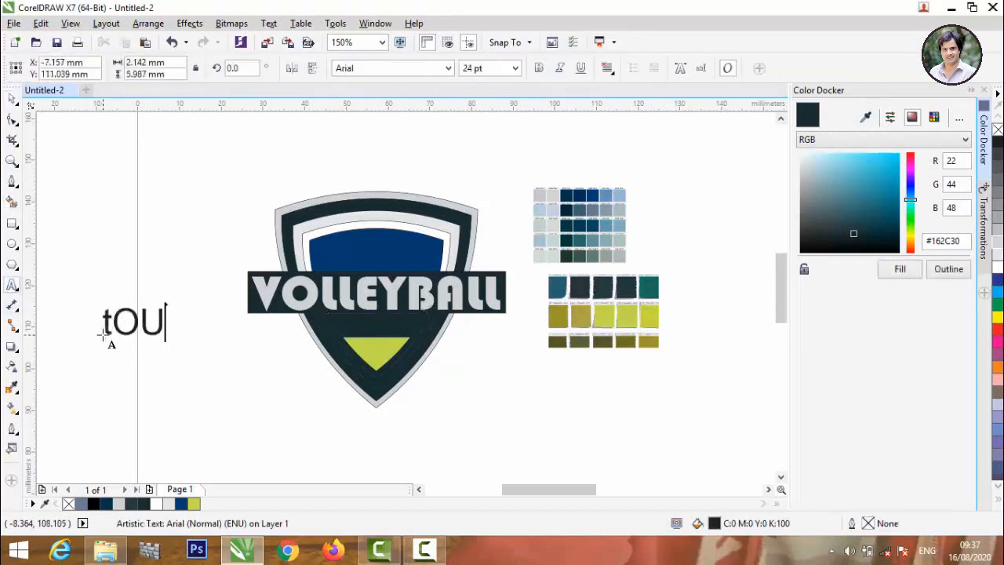
text(RNAMENT)
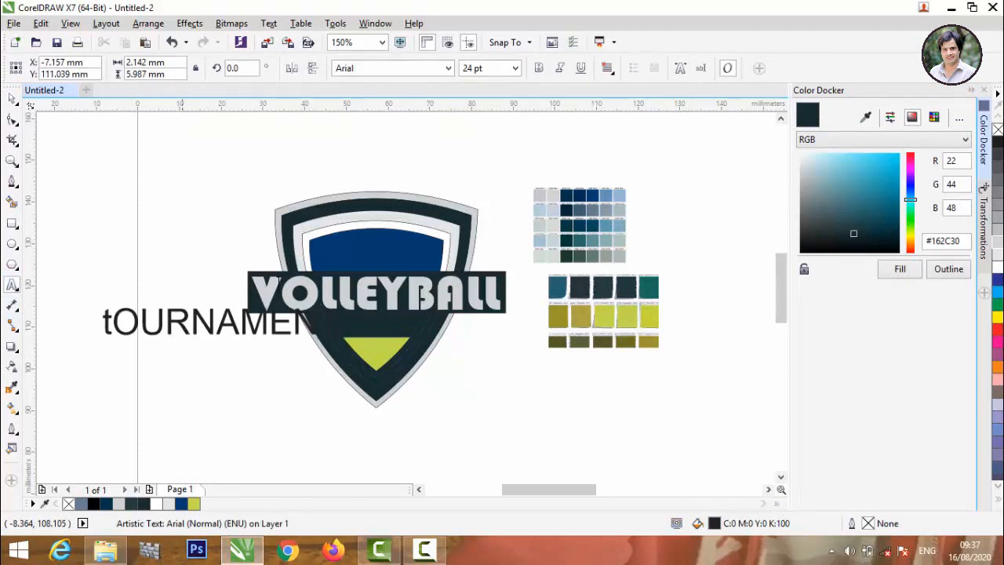
click(111, 322)
key(BackSpace)
text(T)
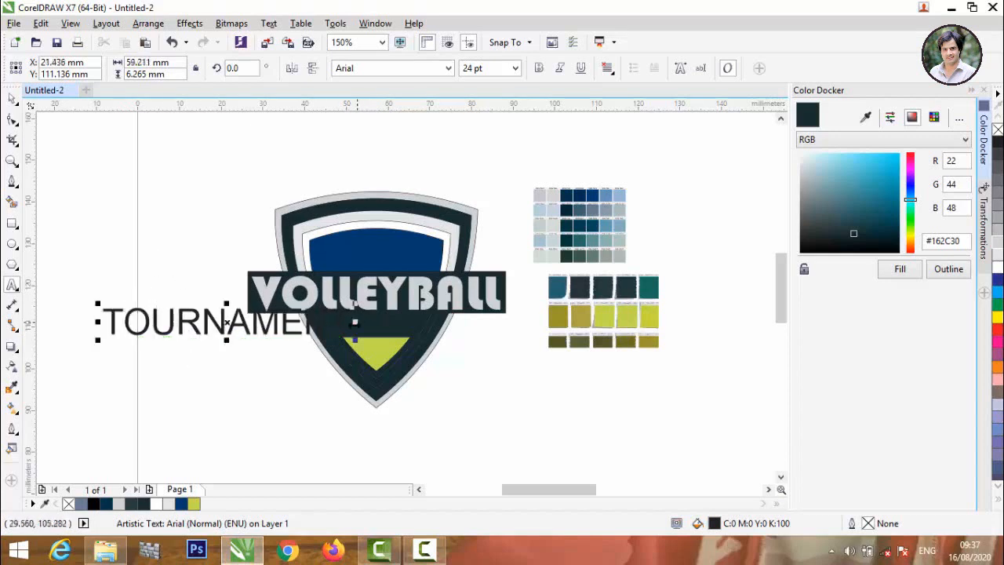
- Set the font of the whole TOURNAMENT text to Bauhaus 93
drag(354, 321, 34, 330)
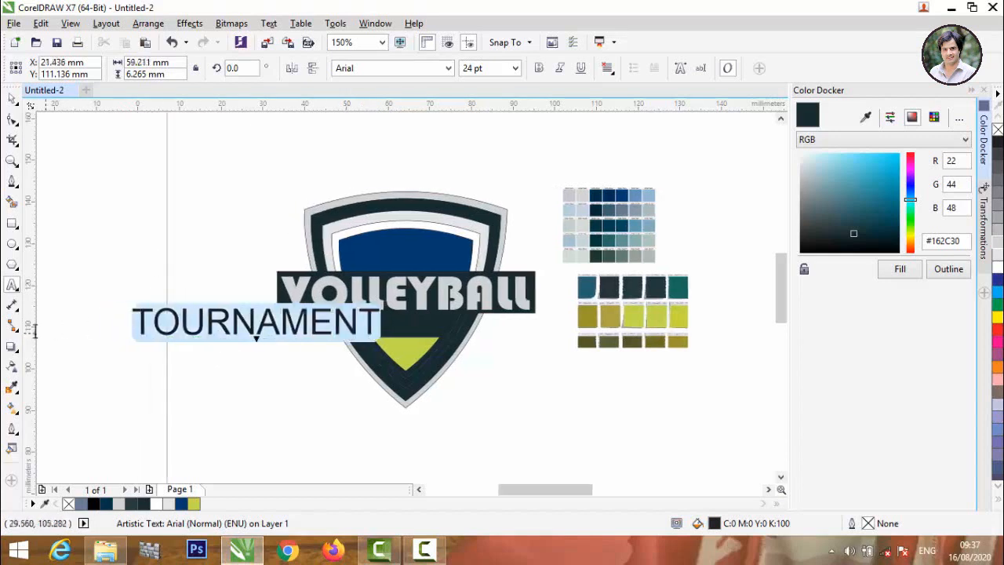
click(447, 67)
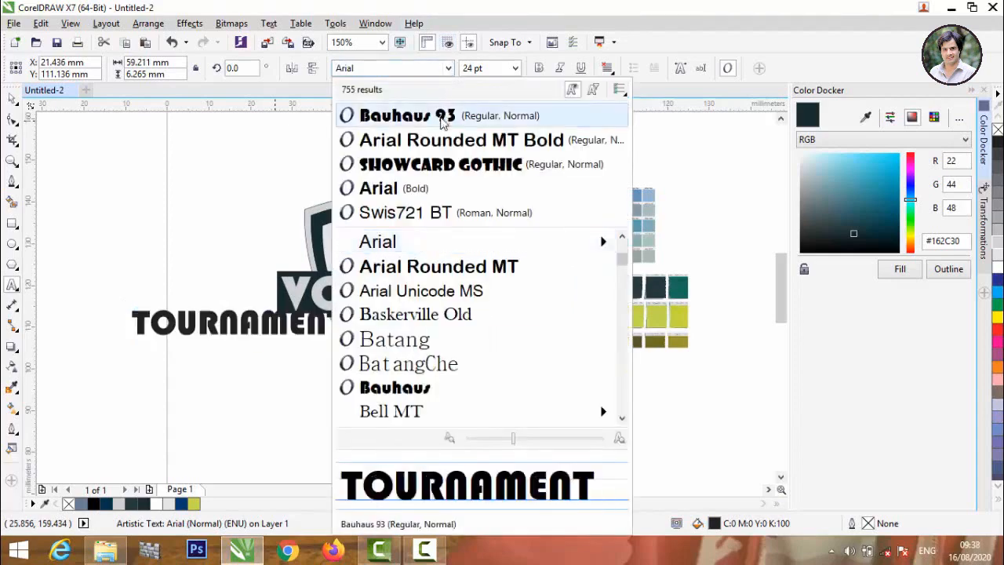
click(442, 118)
- Move the TOURNAMENT text onto the shield just below the VOLLEYBALL banner and colour it white
click(11, 101)
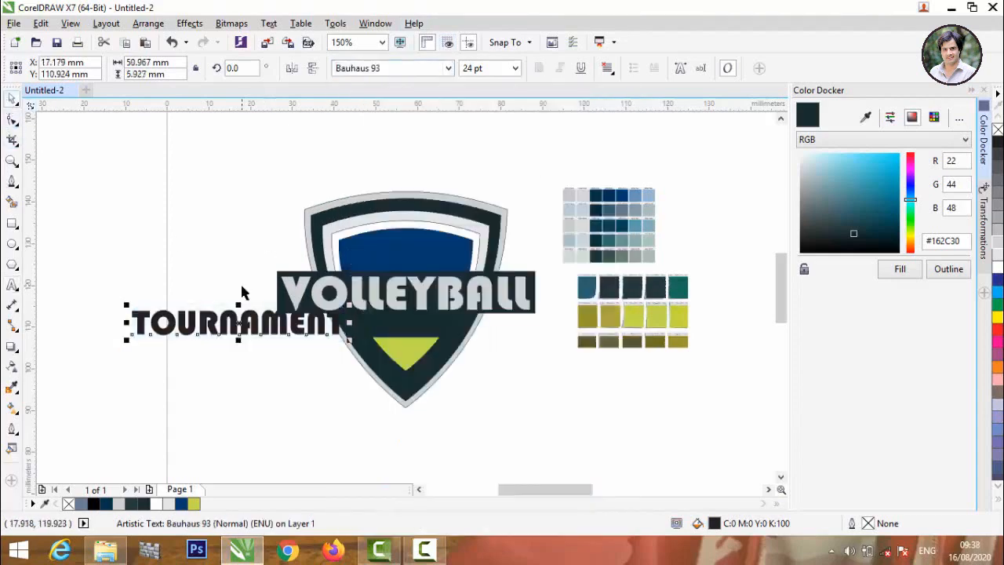
drag(235, 321, 392, 326)
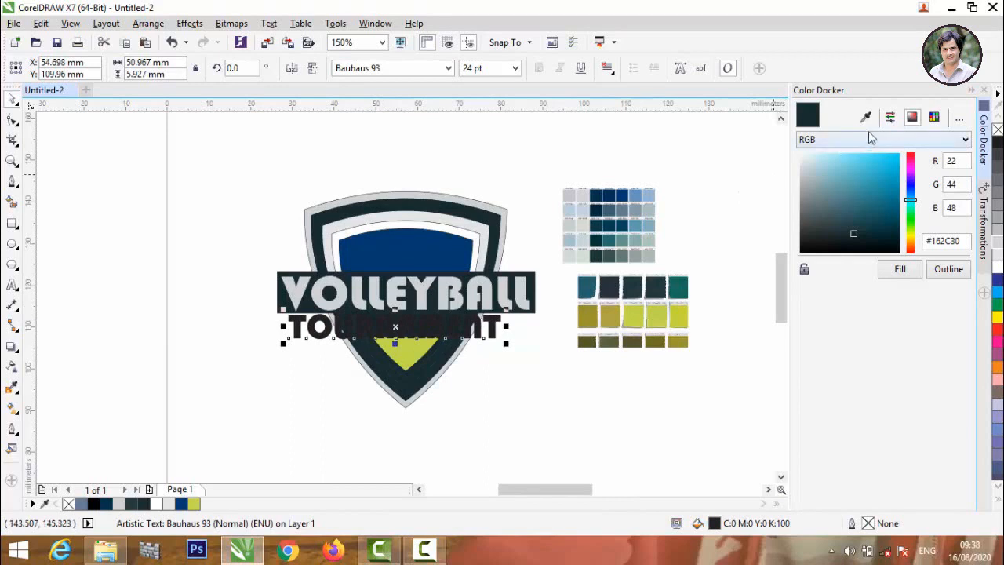
click(998, 267)
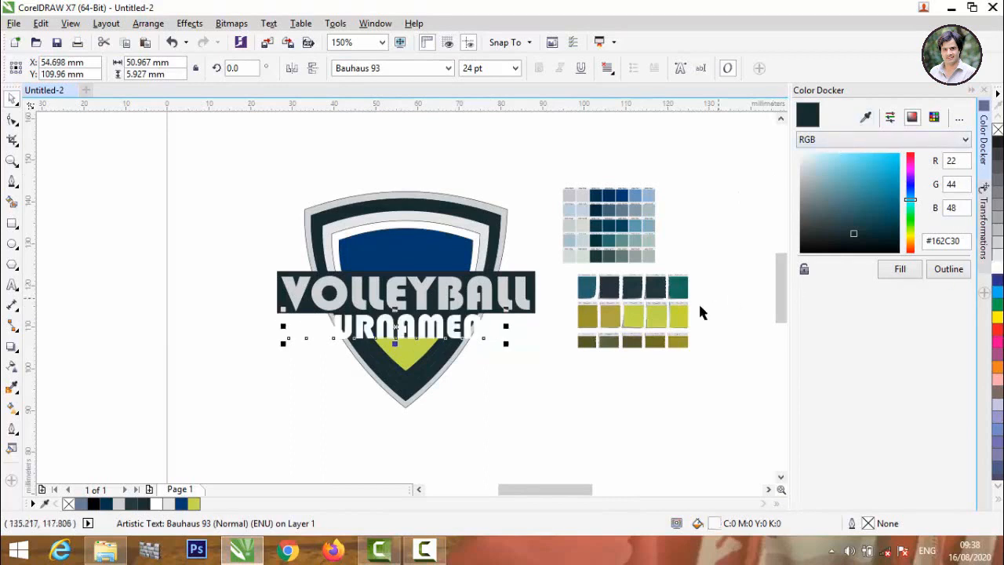
- Scale the TOURNAMENT text down to about 18.9 mm wide and centre it between the banner and the green triangle
drag(505, 342, 460, 334)
scroll(413, 315, up, 3)
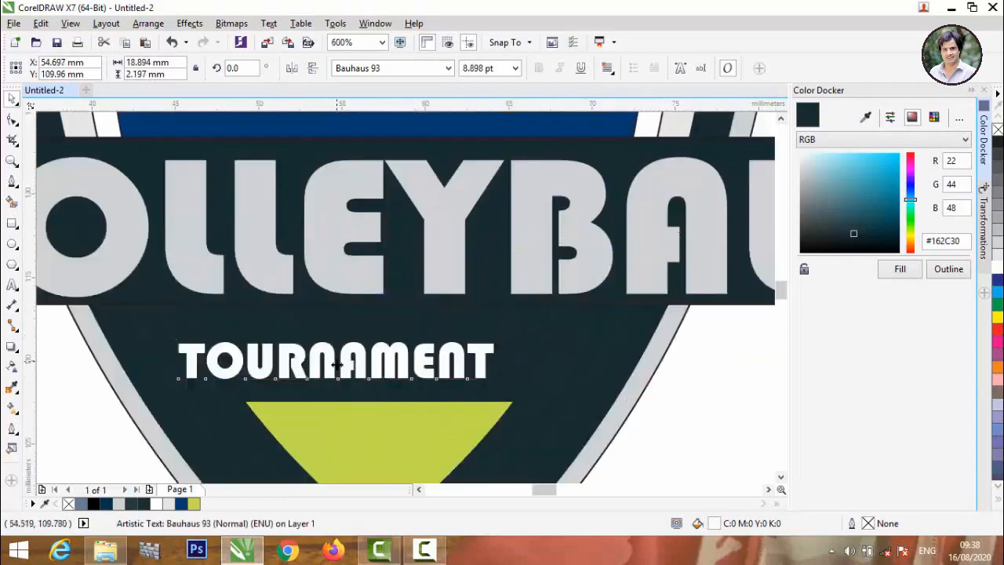
drag(336, 365, 372, 345)
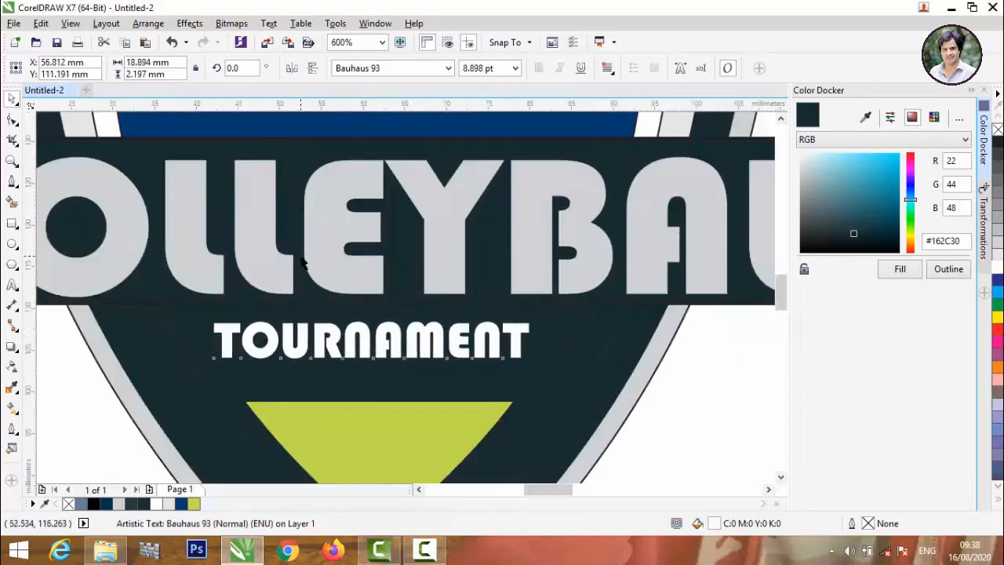
scroll(302, 264, down, 3)
click(347, 392)
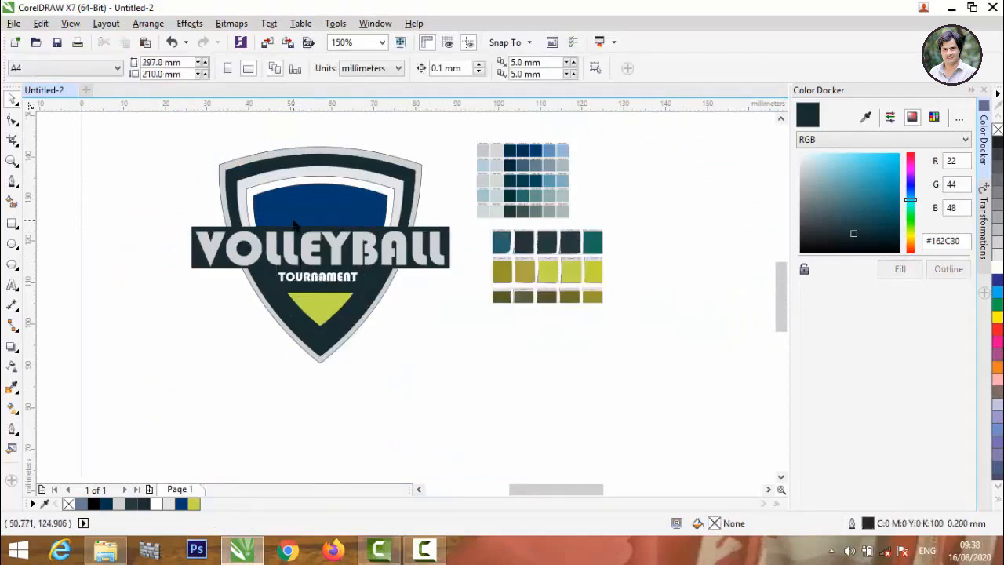
- Draw an ellipse about 46 mm wide over the shield's upper half and centre it horizontally on the shield
scroll(293, 225, down, 2)
scroll(303, 161, up, 2)
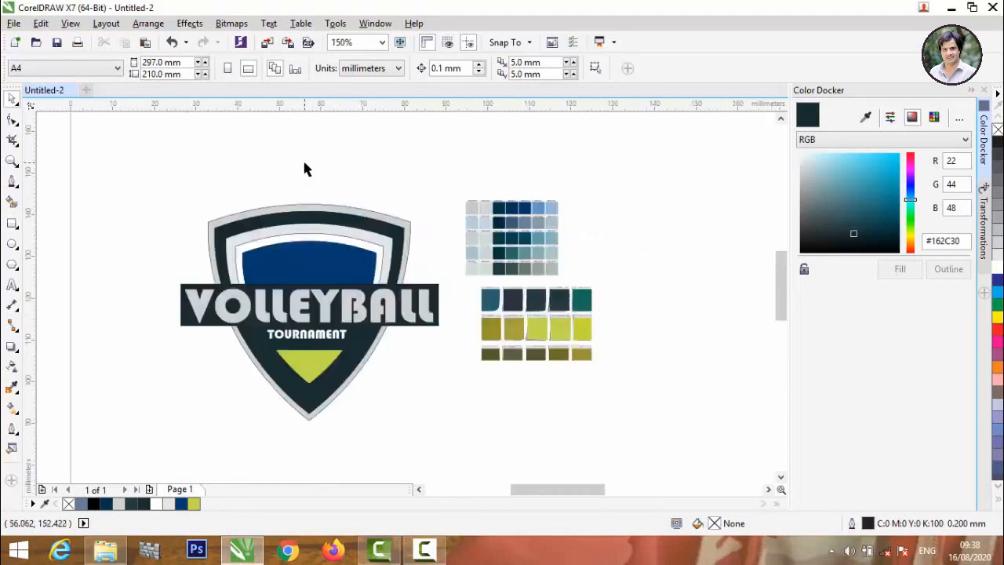
click(13, 245)
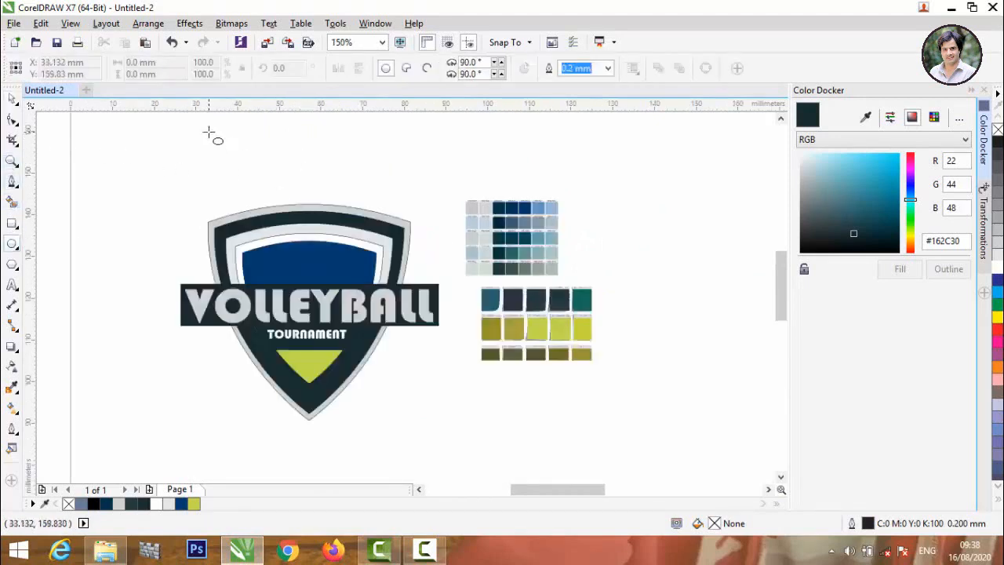
drag(208, 132, 404, 327)
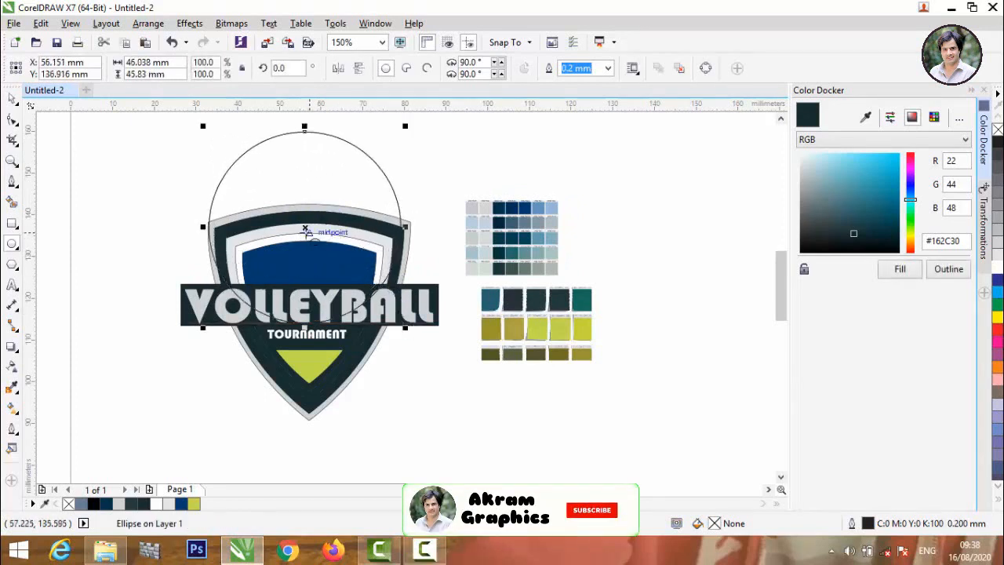
drag(305, 227, 310, 225)
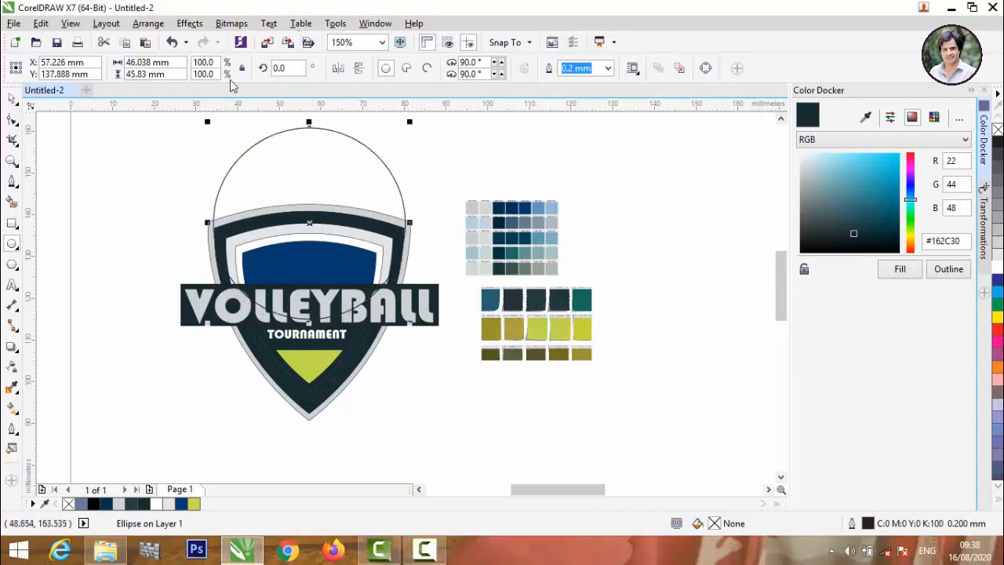
- Make the ellipse a true circle by copying its 45.83 mm height into its width
click(174, 74)
key(ctrl+c)
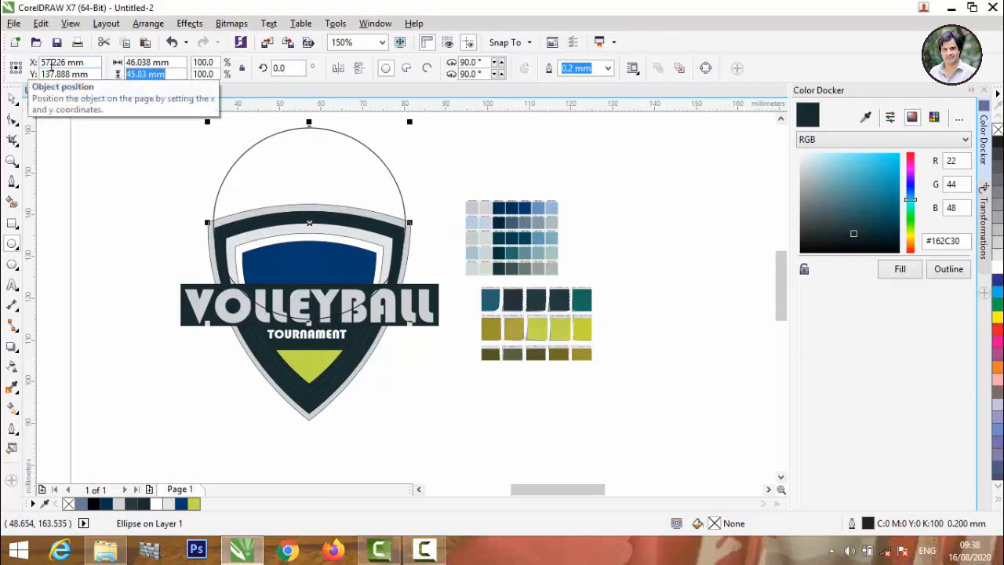
click(182, 63)
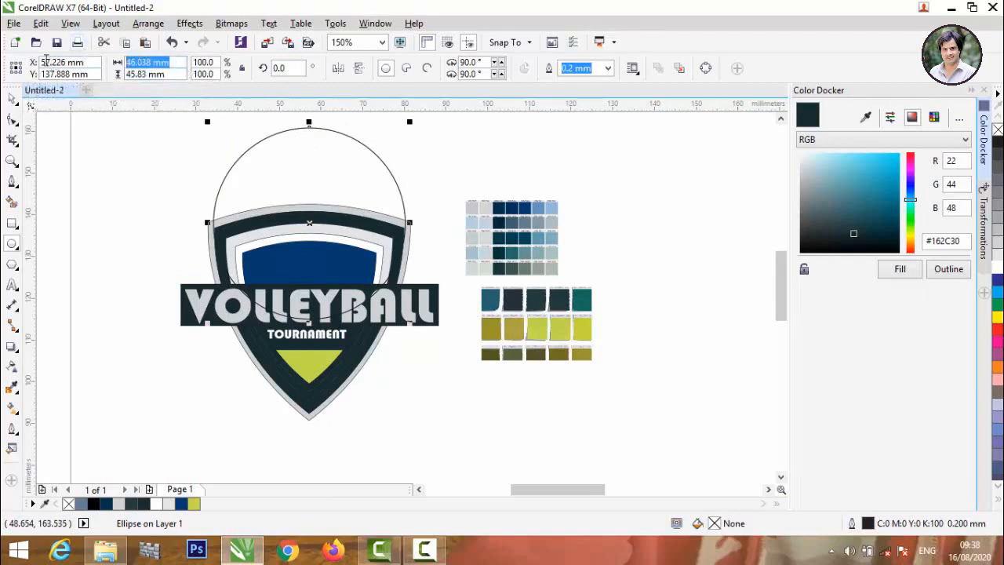
key(ctrl+v)
click(12, 100)
click(76, 147)
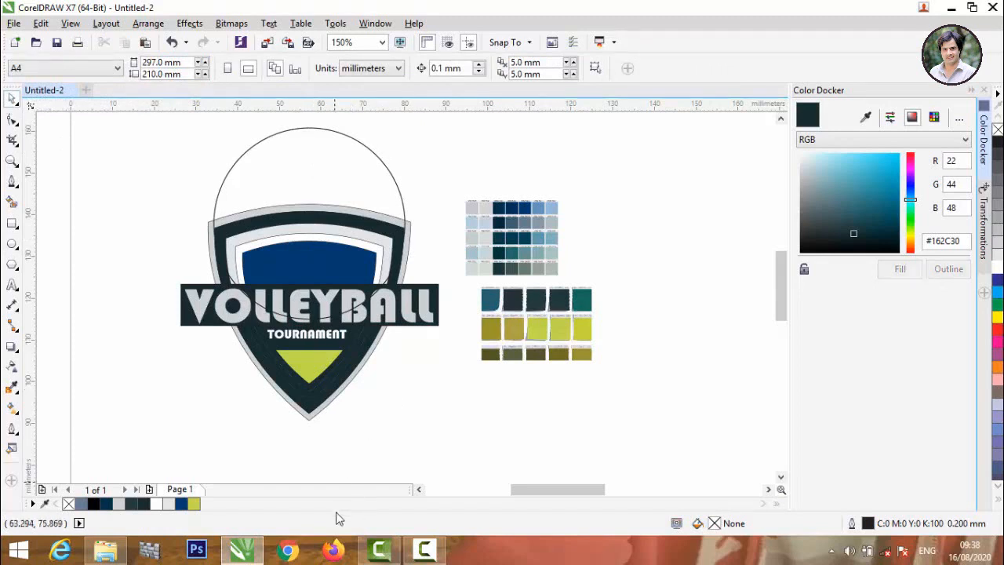
- Create a concentric copy of the circle scaled down to about 42.5 mm in diameter
click(317, 135)
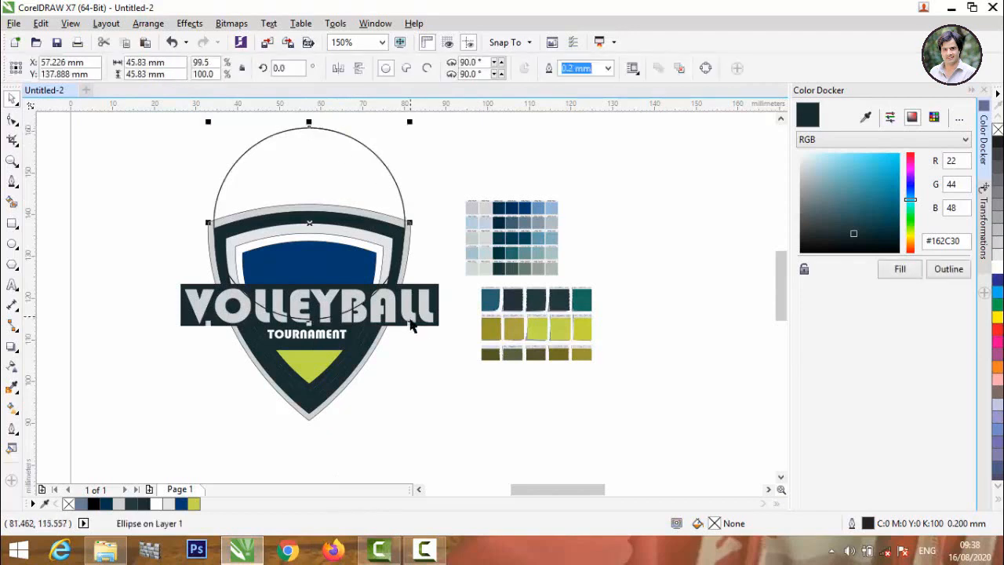
drag(409, 320, 409, 317)
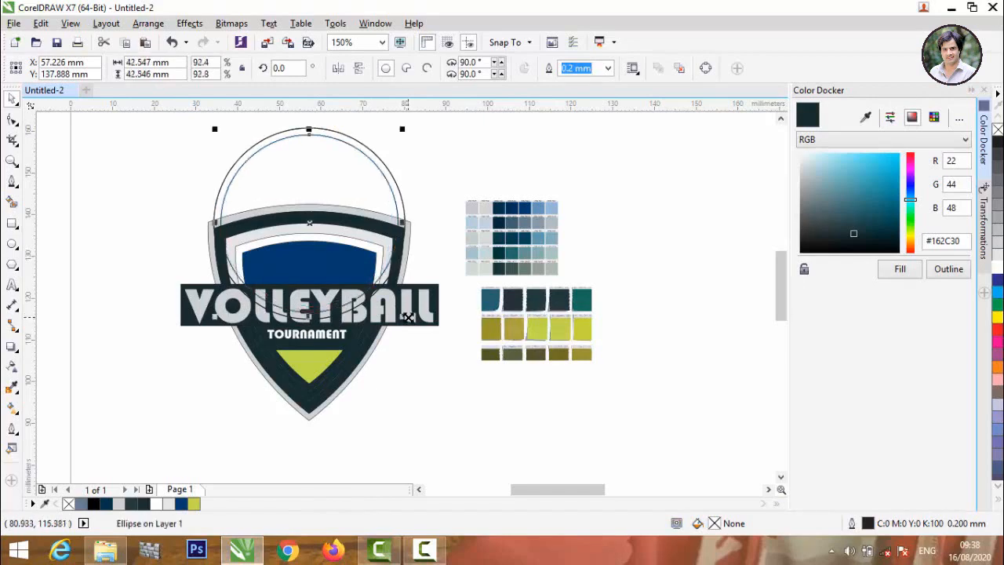
click(446, 190)
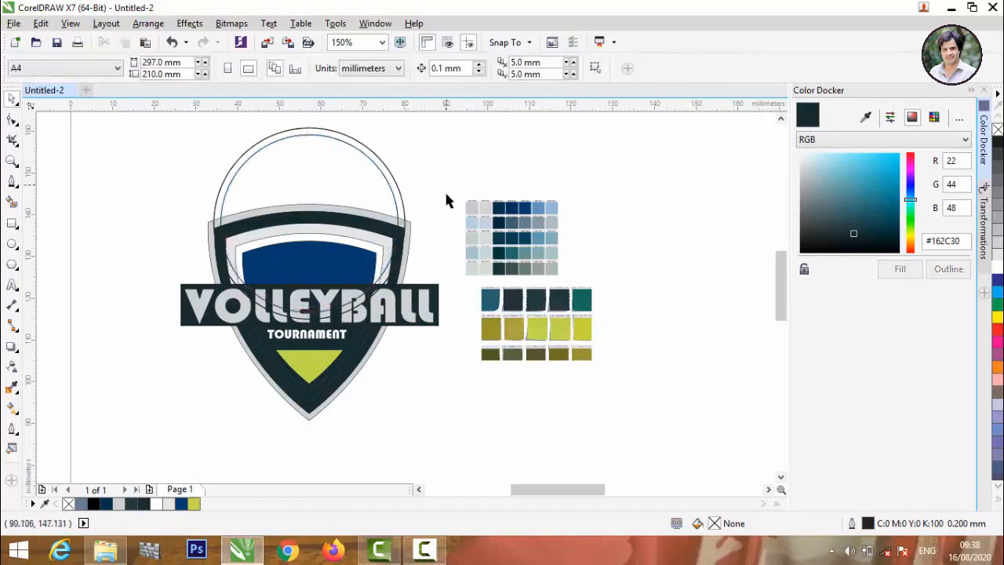
- Create a third, smaller concentric copy of the circle inside the two existing ones
click(390, 189)
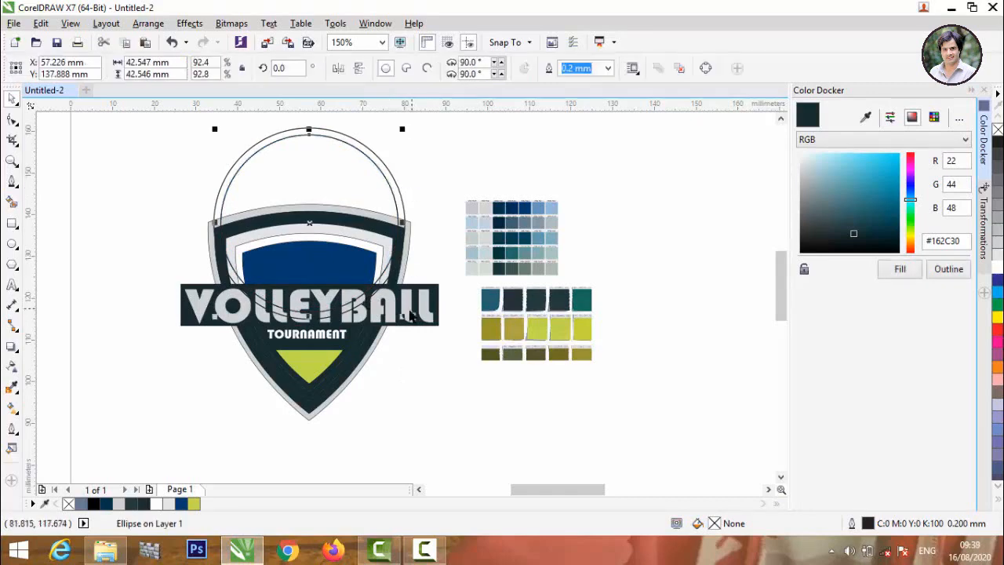
drag(402, 316, 397, 307)
click(452, 177)
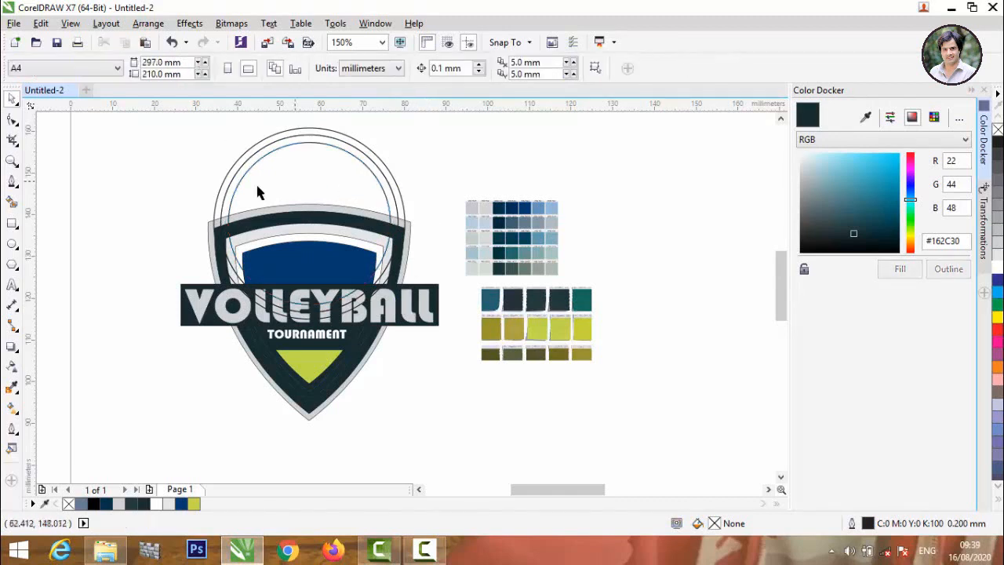
- Draw a short slanted Pen line about 4.5 mm wide and 7.2 mm high from the innermost circle's left side to the shield's top edge
click(13, 204)
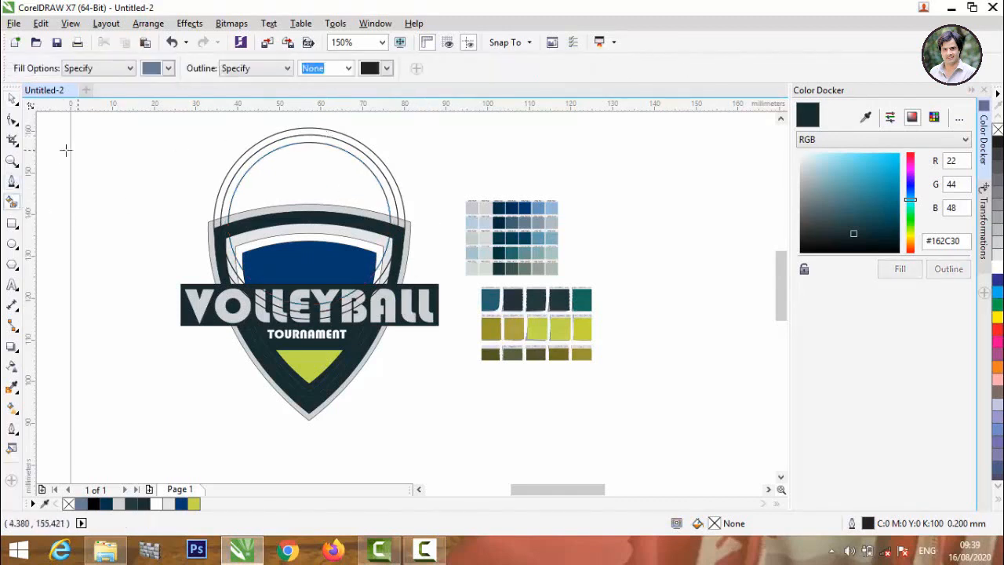
click(12, 99)
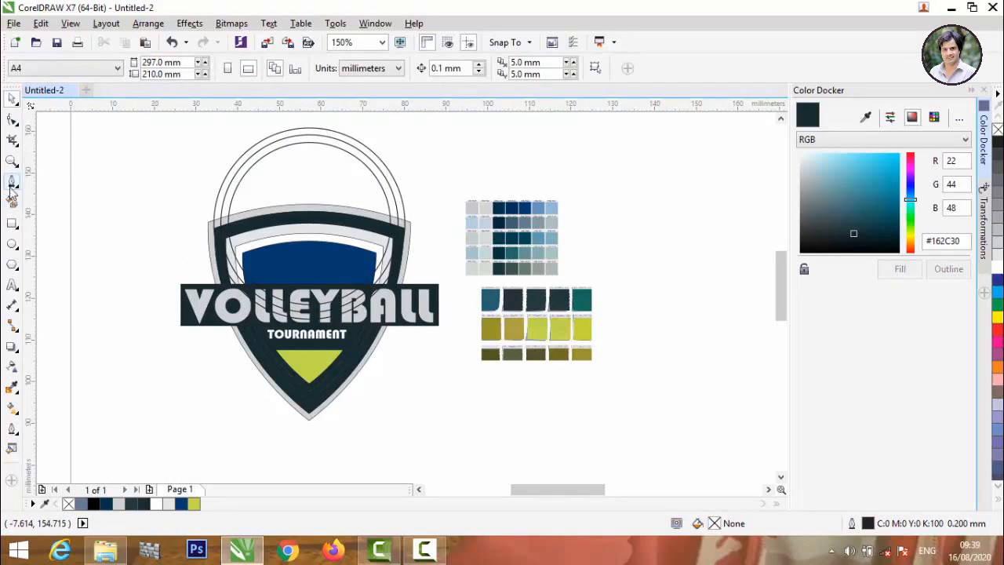
click(12, 182)
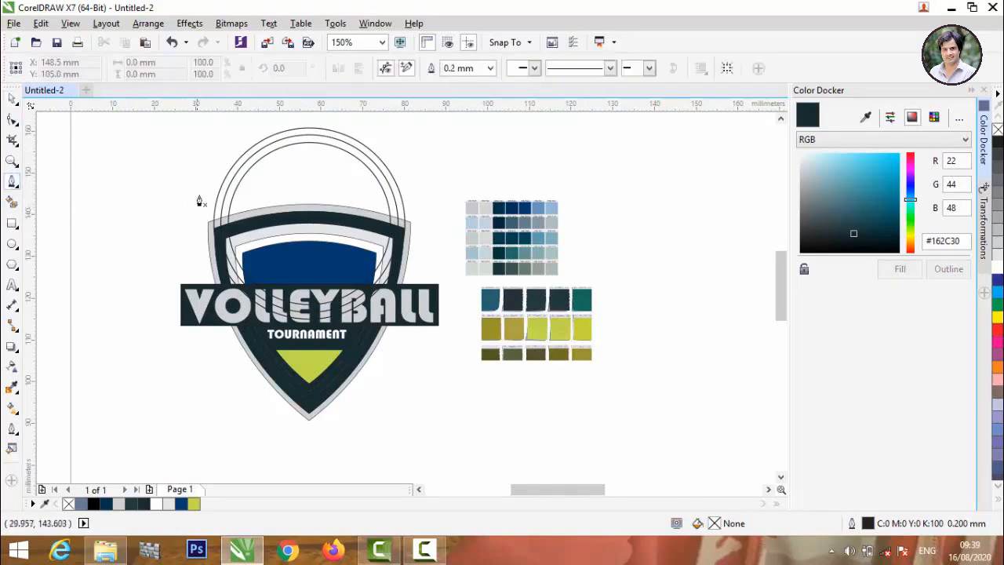
scroll(241, 196, up, 3)
click(234, 197)
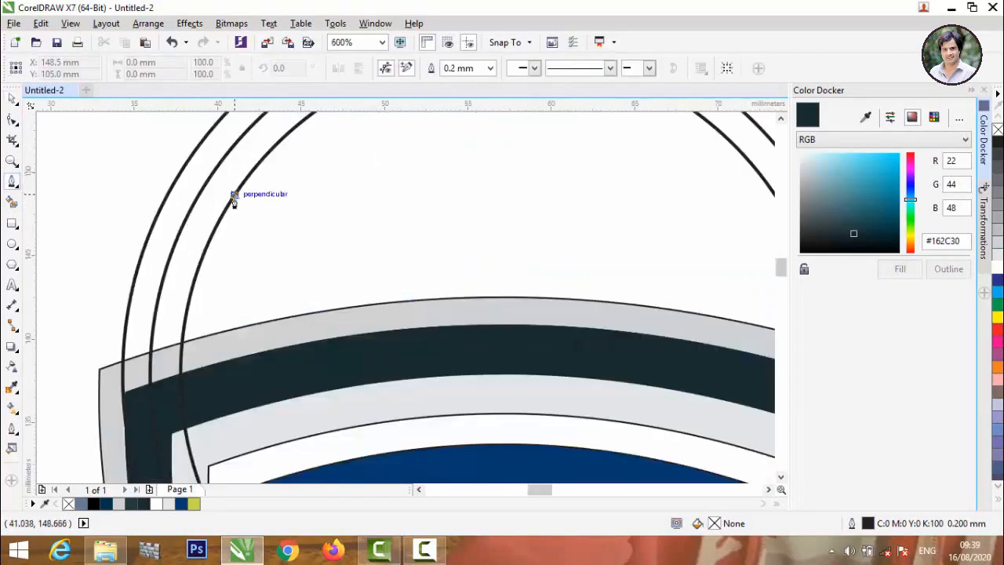
click(310, 316)
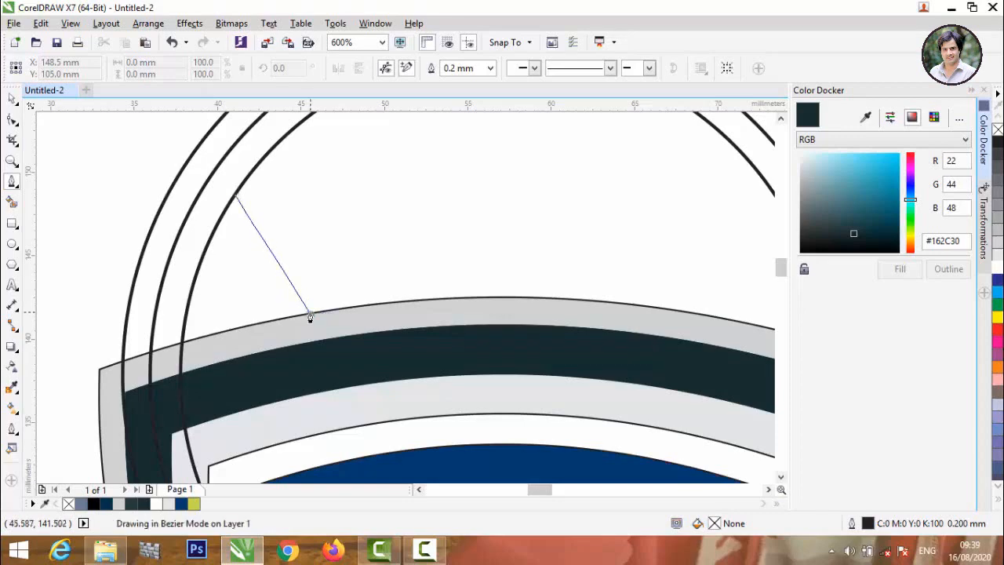
scroll(271, 314, down, 3)
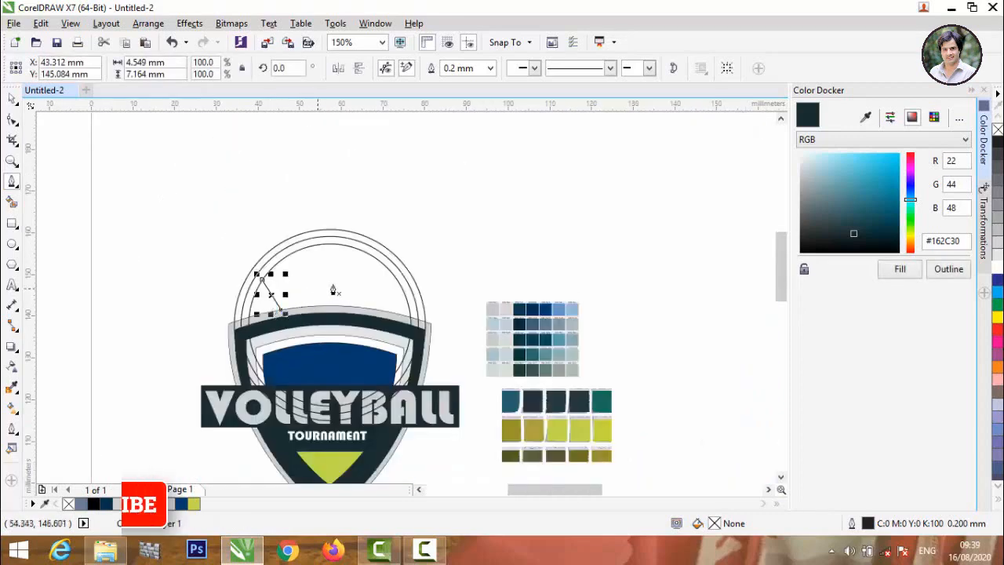
- Draw two parallel diagonals about 16 mm wide from the innermost circle's upper arc, one to the short line and one to the shield's top edge
scroll(374, 258, up, 1)
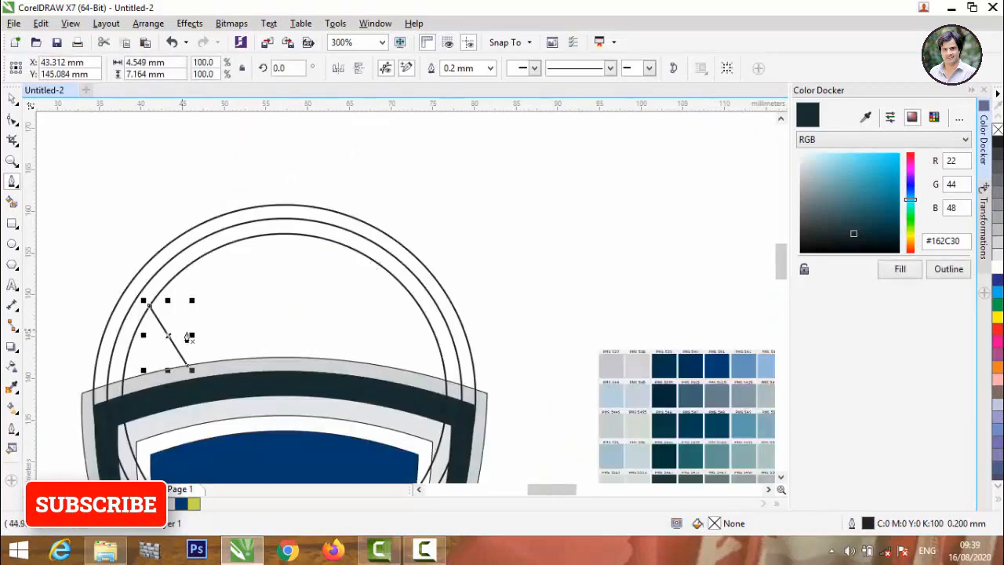
click(306, 235)
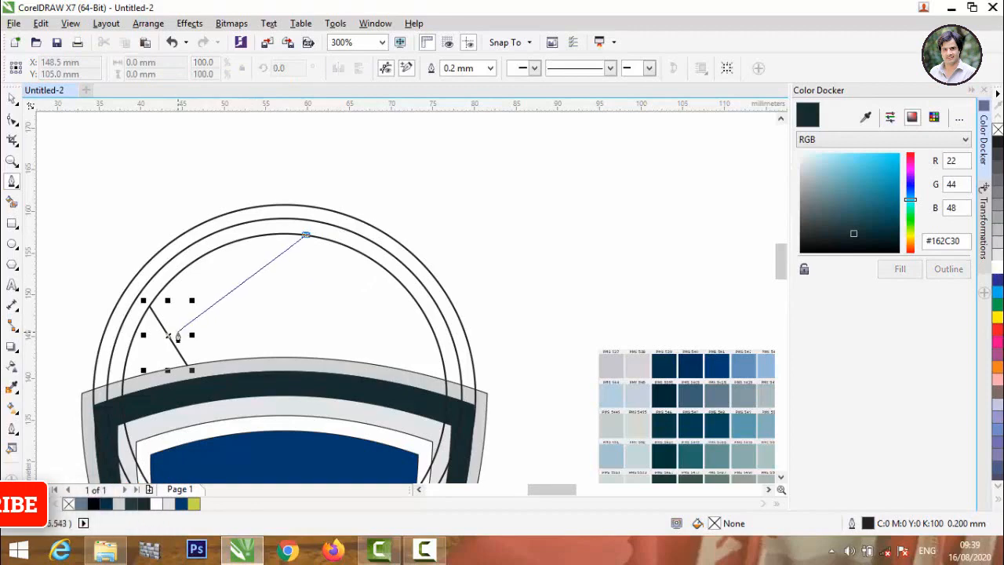
double_click(171, 347)
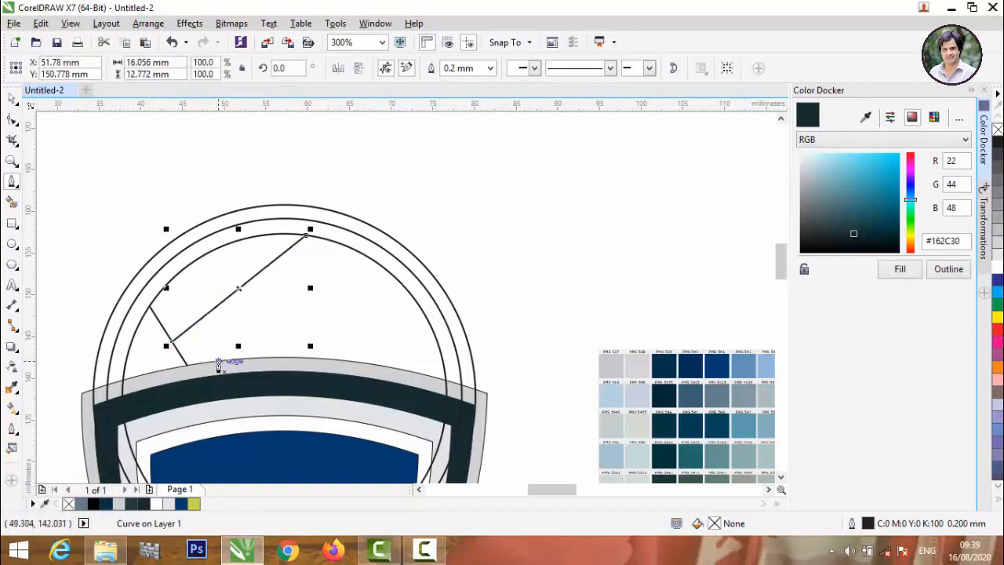
click(235, 360)
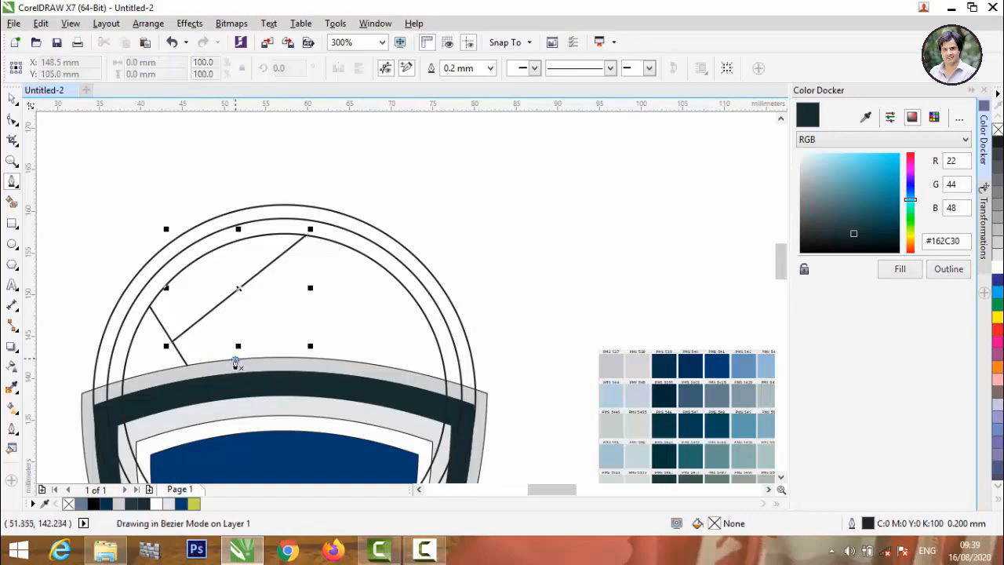
double_click(372, 264)
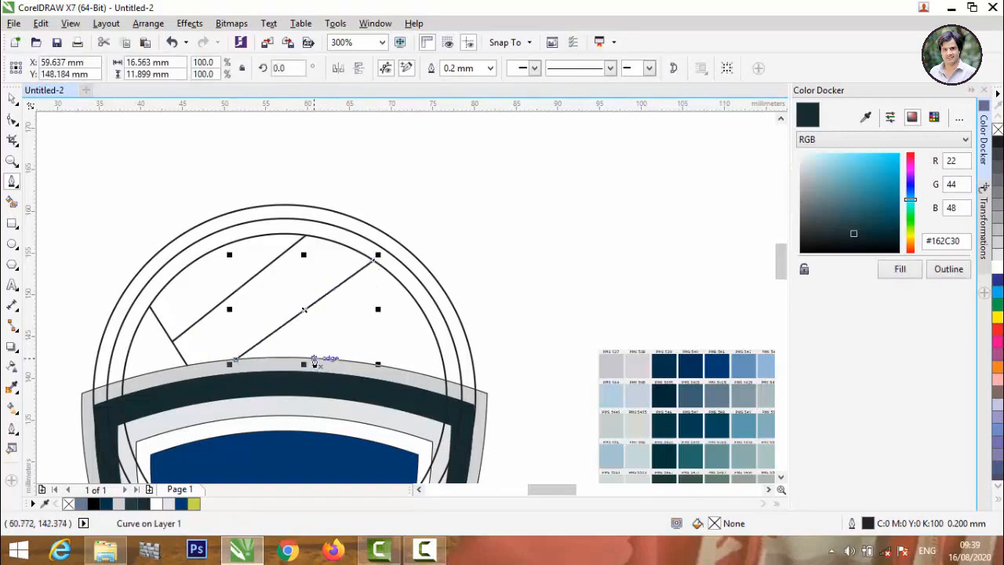
- Draw two shorter lines, about 12 mm and 5.4 mm wide, from the shield's top edge to the innermost circle's right side
click(318, 358)
double_click(417, 312)
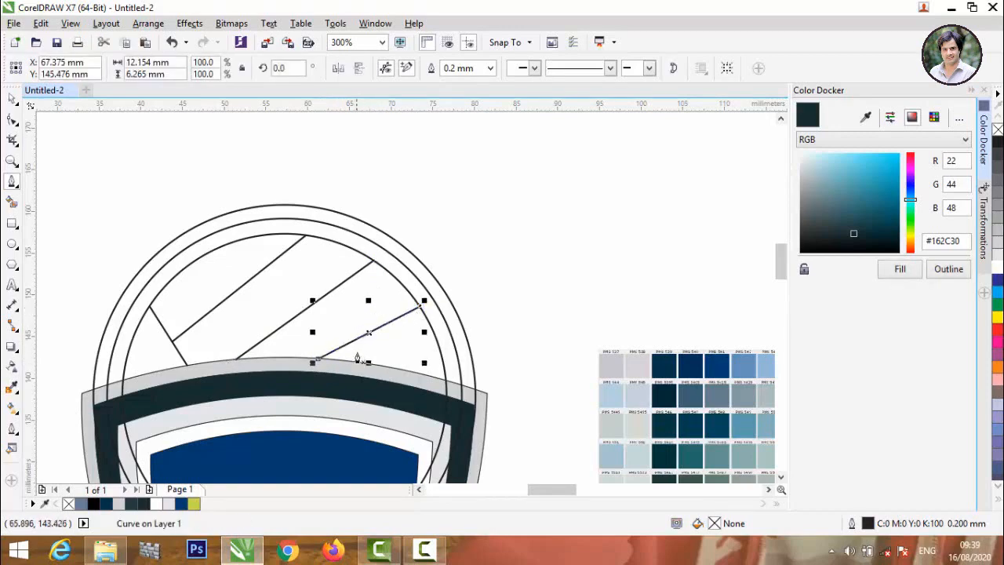
click(396, 369)
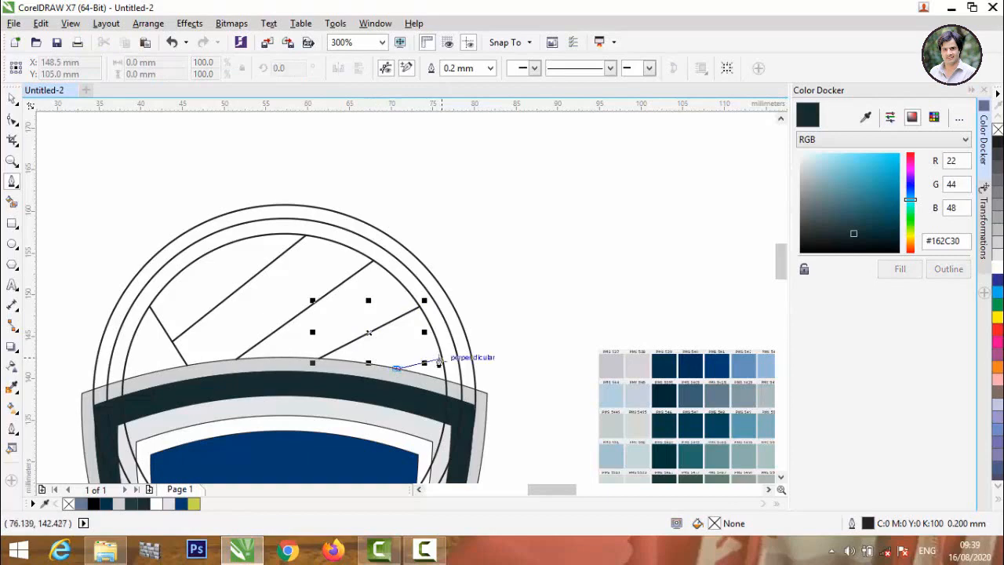
double_click(441, 361)
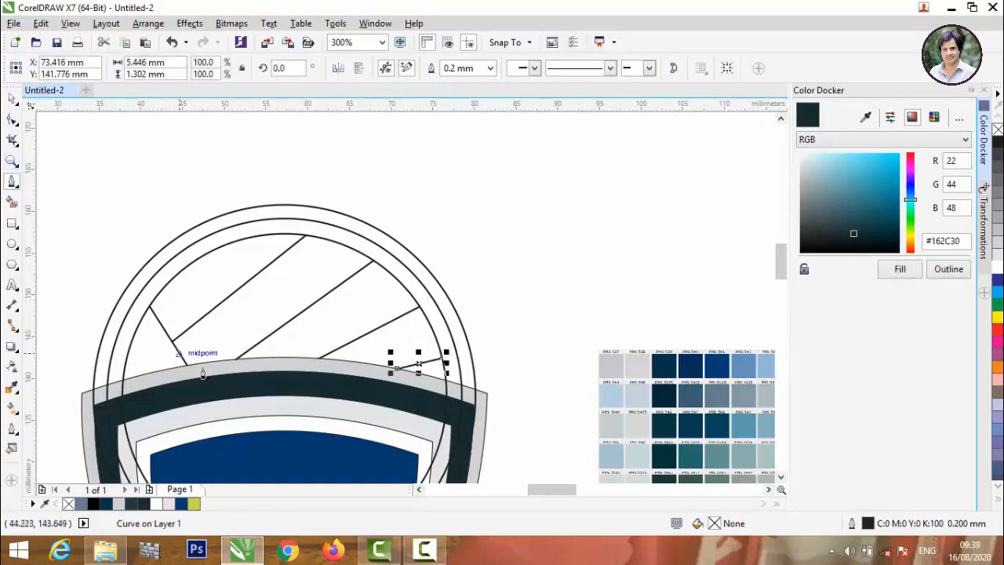
- Convert the short left line to a curve with the Shape tool and delete its extra middle node
click(11, 120)
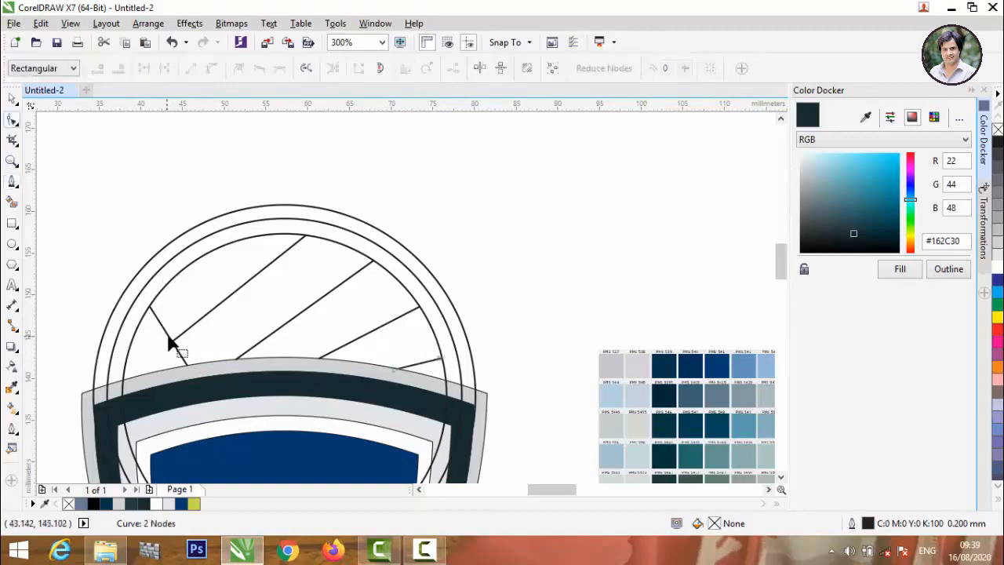
click(167, 338)
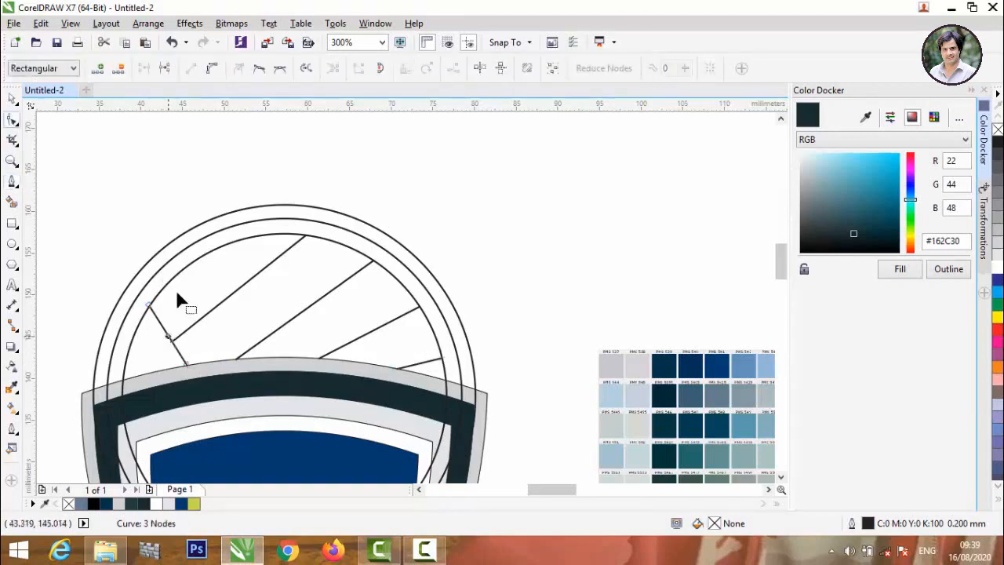
click(214, 70)
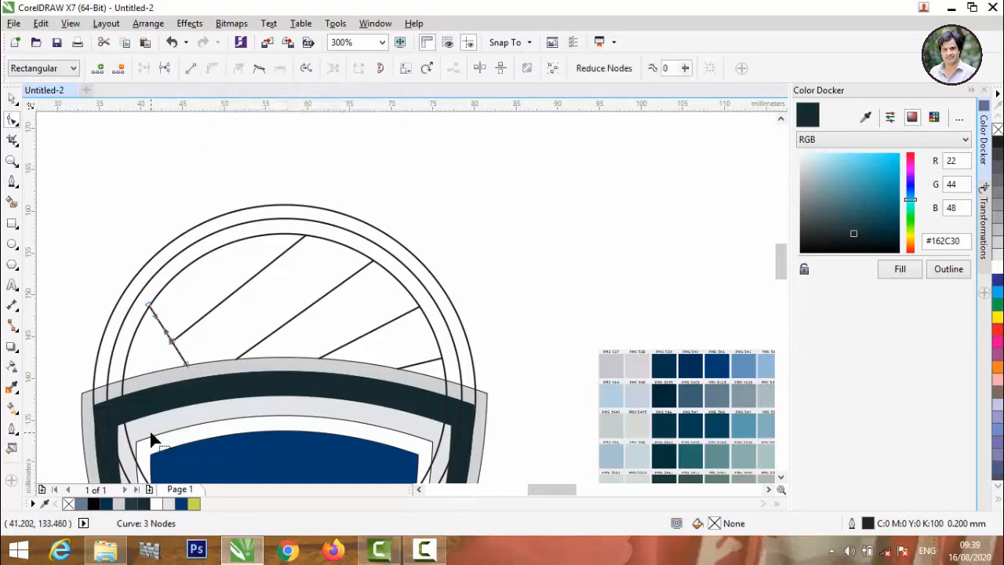
scroll(160, 343, up, 4)
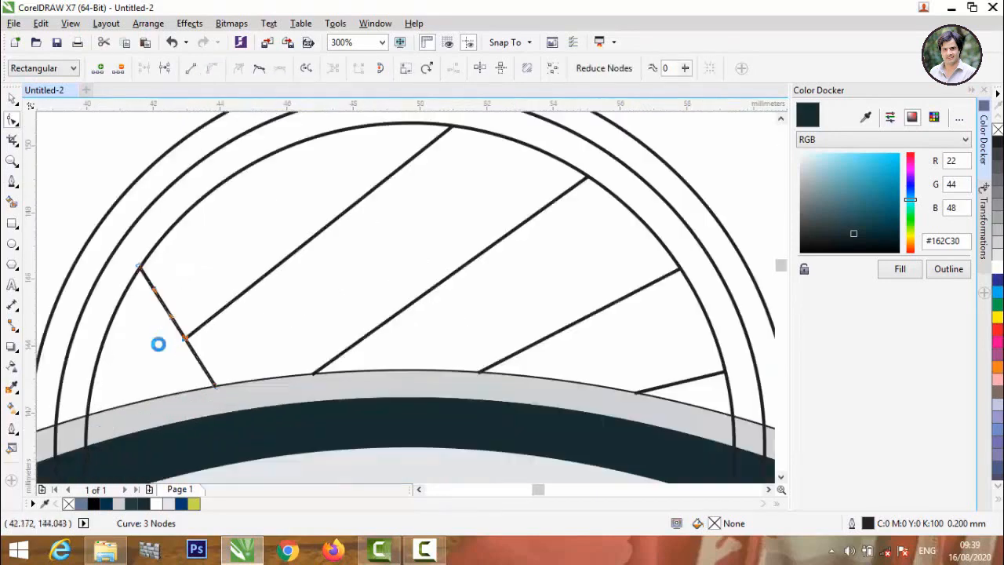
click(211, 334)
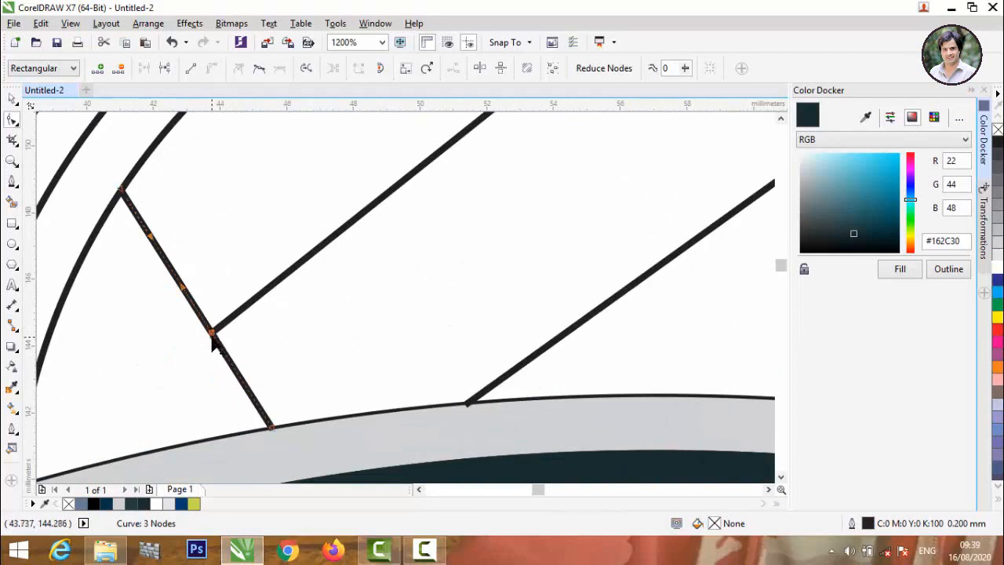
key(Delete)
- Bow the short left line outward and move the first diagonal's lower end onto the bent curve
click(209, 328)
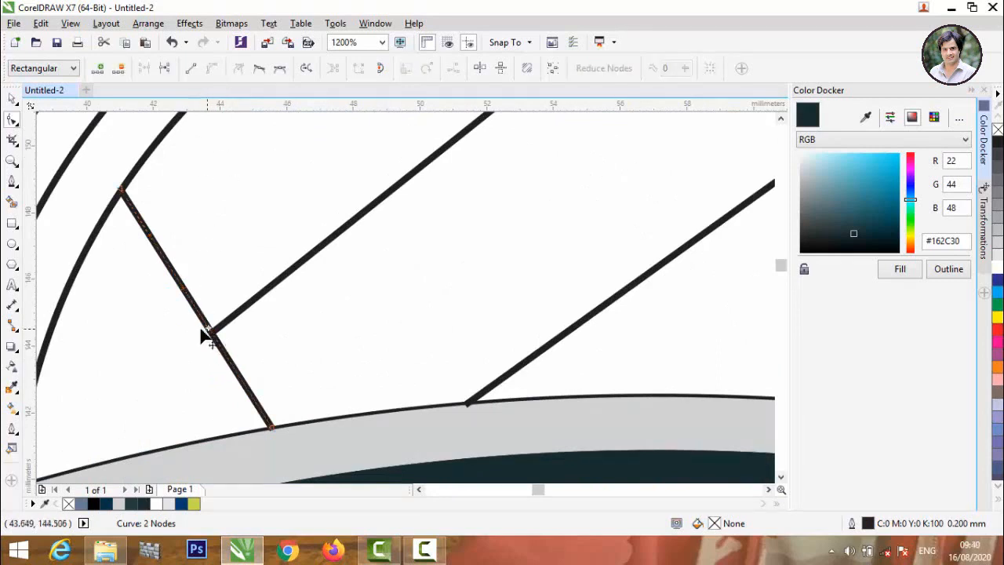
drag(204, 332, 184, 339)
drag(177, 348, 176, 338)
scroll(177, 342, down, 3)
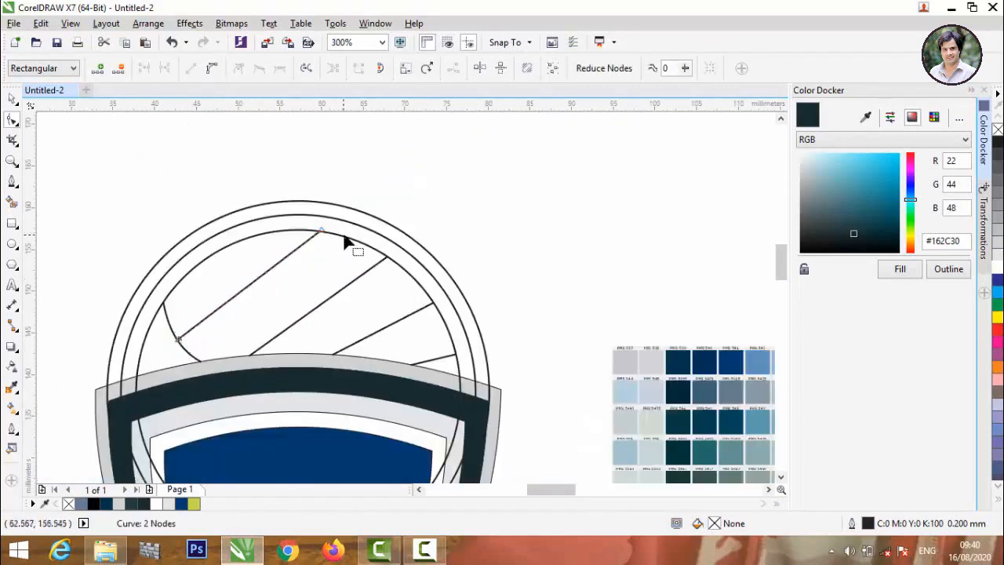
- Convert the first long diagonal to a curve and bow it up towards the circle's upper left
click(241, 291)
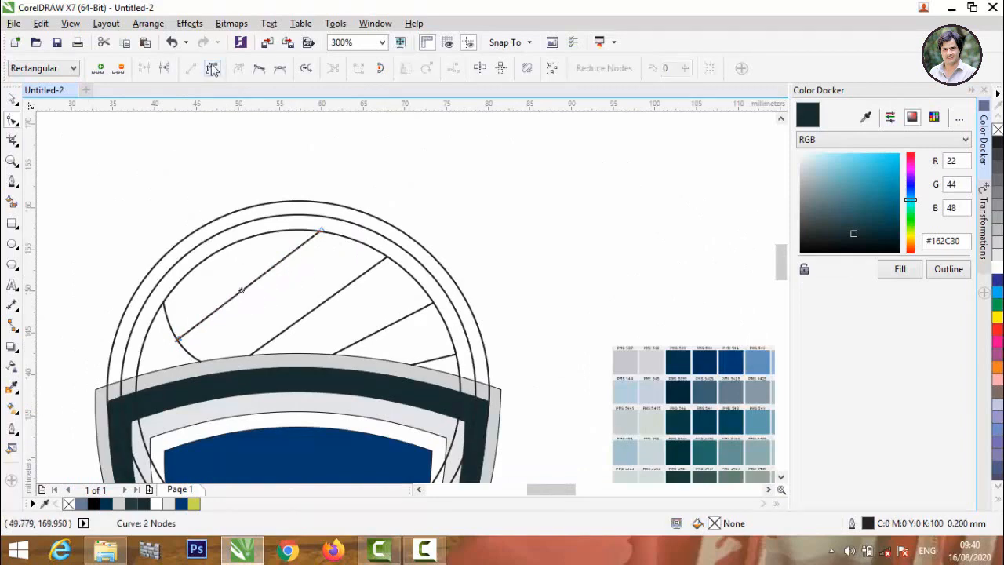
click(213, 69)
drag(246, 289, 234, 276)
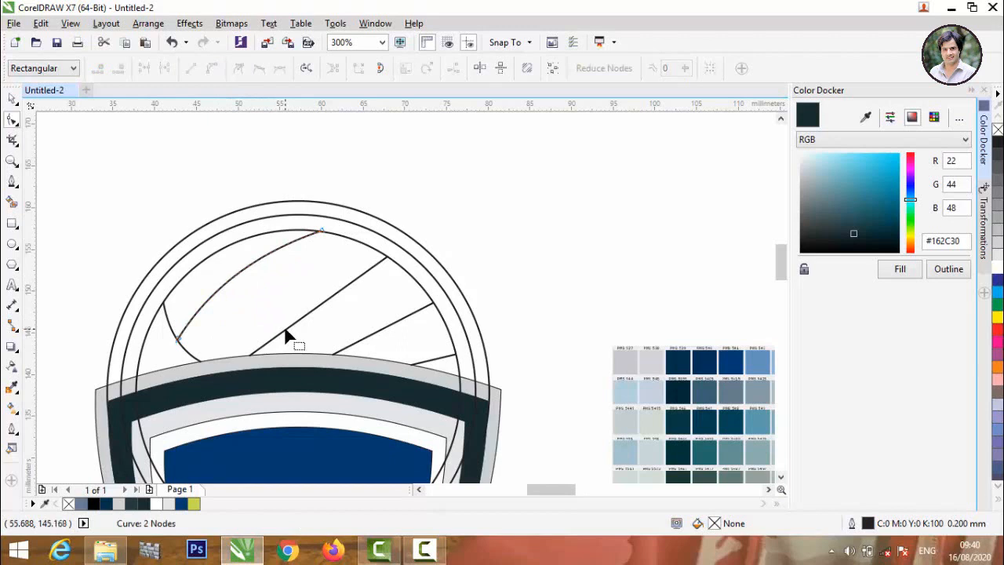
- Convert the second long diagonal to a curve and bow it upward like the first one
click(296, 323)
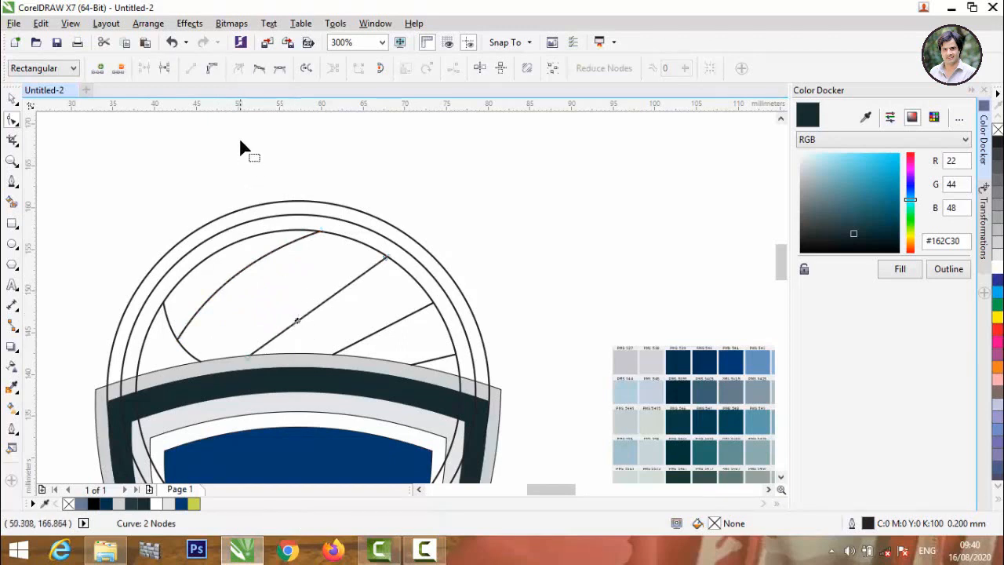
click(219, 71)
drag(300, 321, 289, 304)
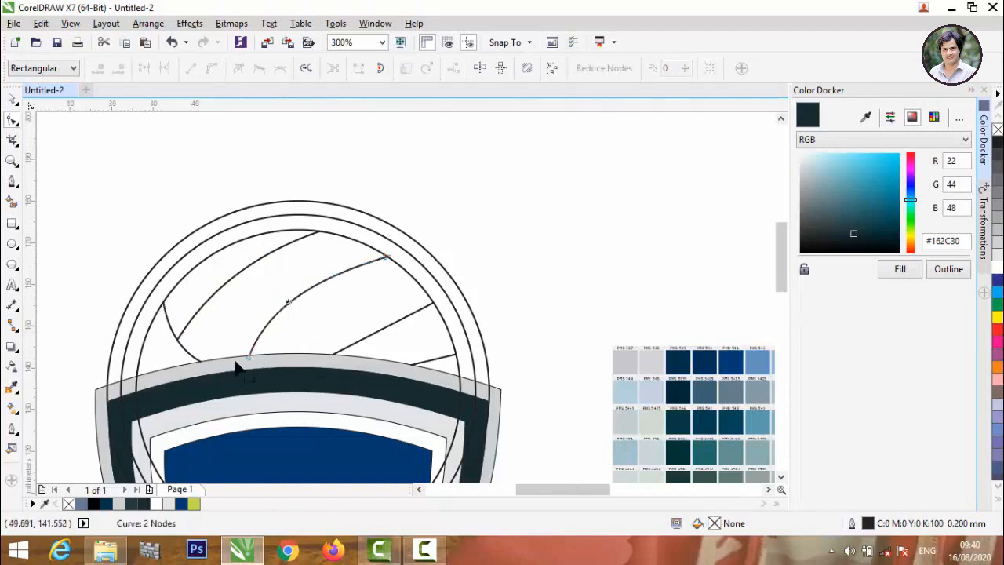
- Move the second diagonal's lower end about 2 mm left along the shield's edge and reshape its bend with the lower control handle
scroll(235, 366, down, 3)
scroll(235, 365, up, 4)
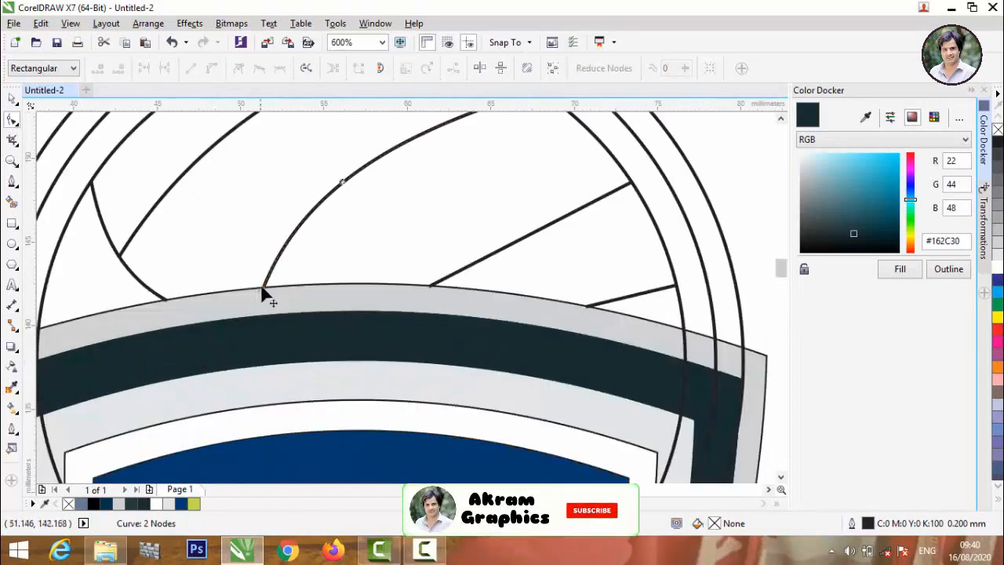
drag(262, 287, 232, 291)
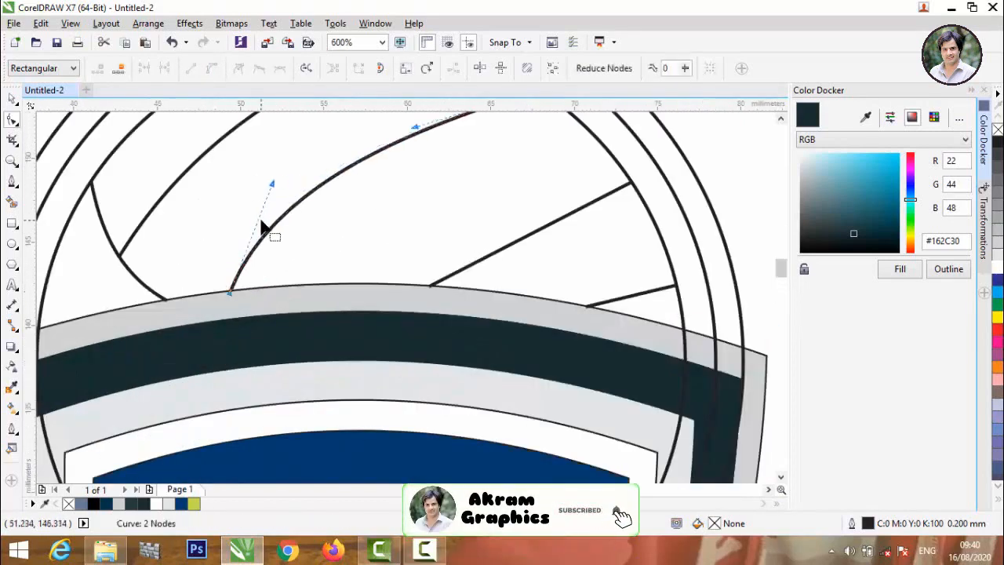
scroll(273, 242, down, 2)
scroll(274, 193, up, 2)
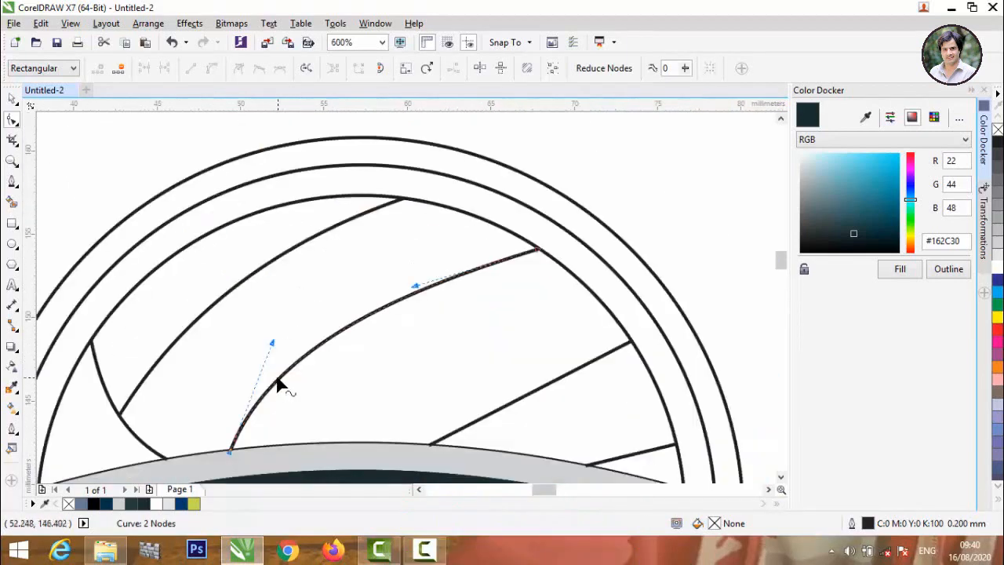
click(285, 343)
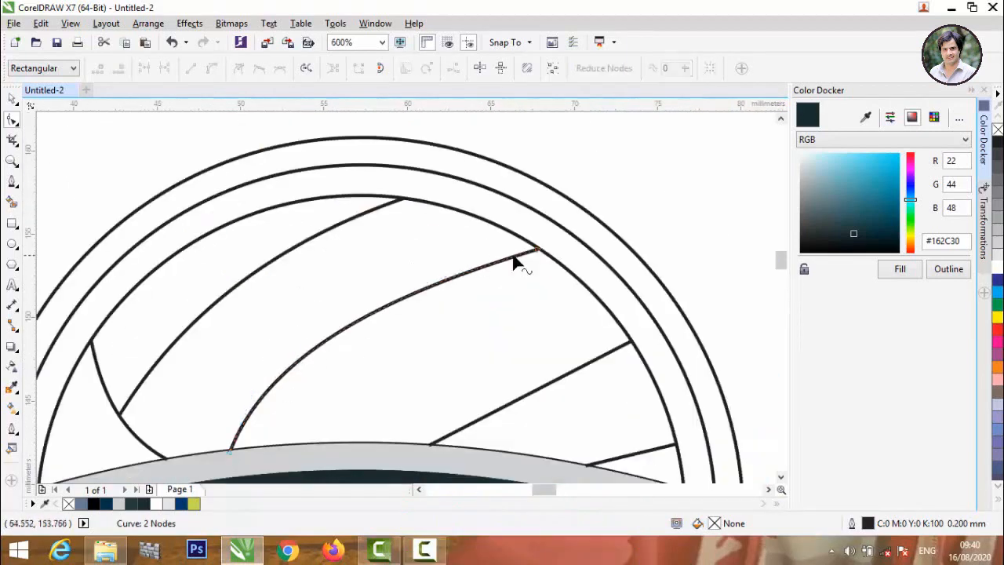
click(536, 252)
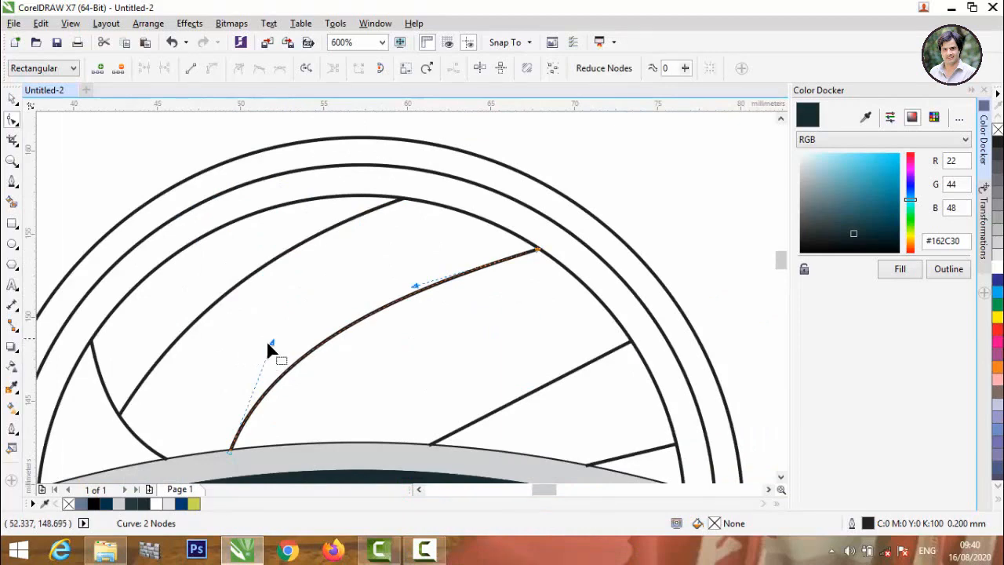
drag(269, 343, 315, 322)
scroll(311, 310, down, 4)
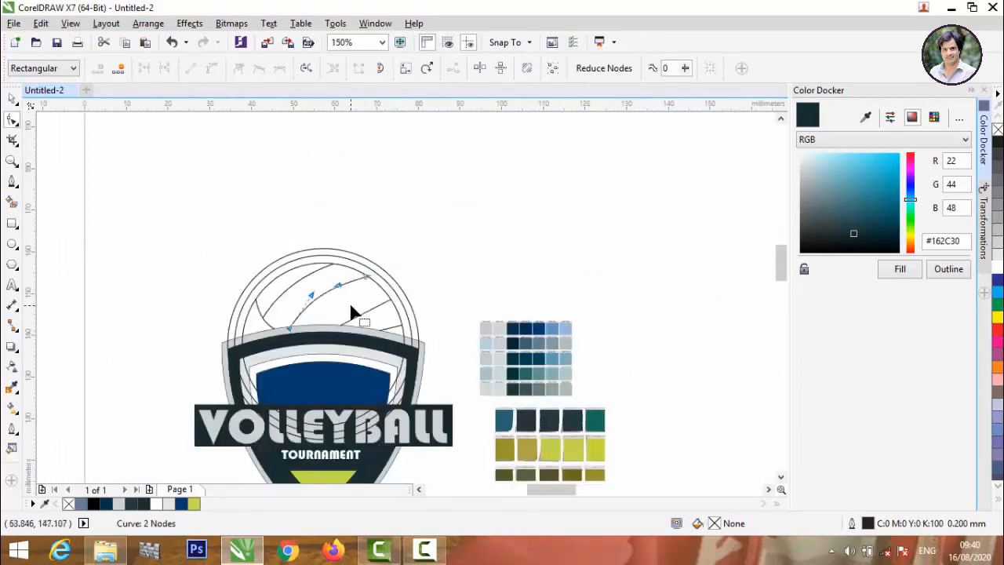
- Reshape the third diagonal into an upward-bowed curve with its lower end about 2 mm farther left on the shield's edge
scroll(352, 311, up, 2)
click(339, 287)
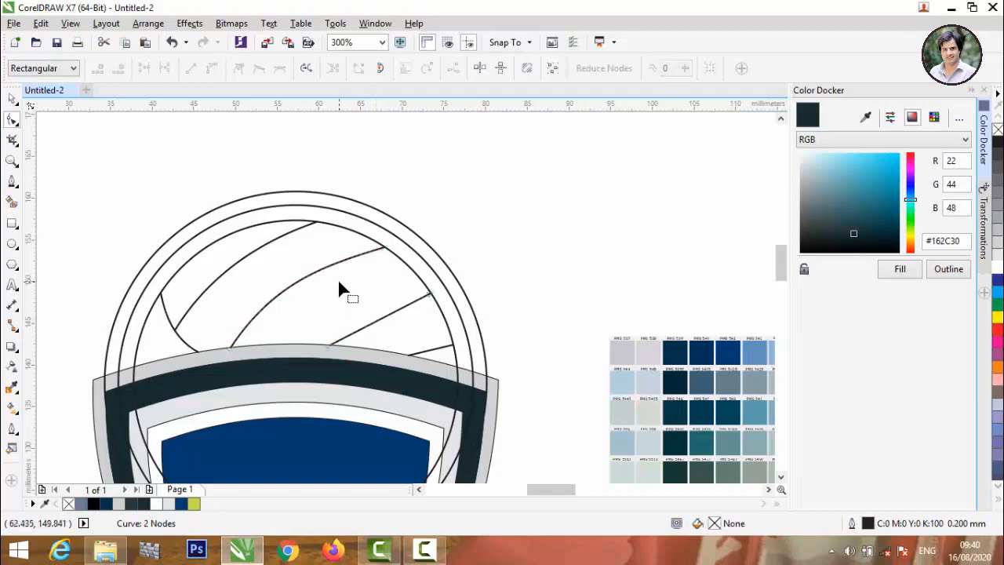
click(374, 322)
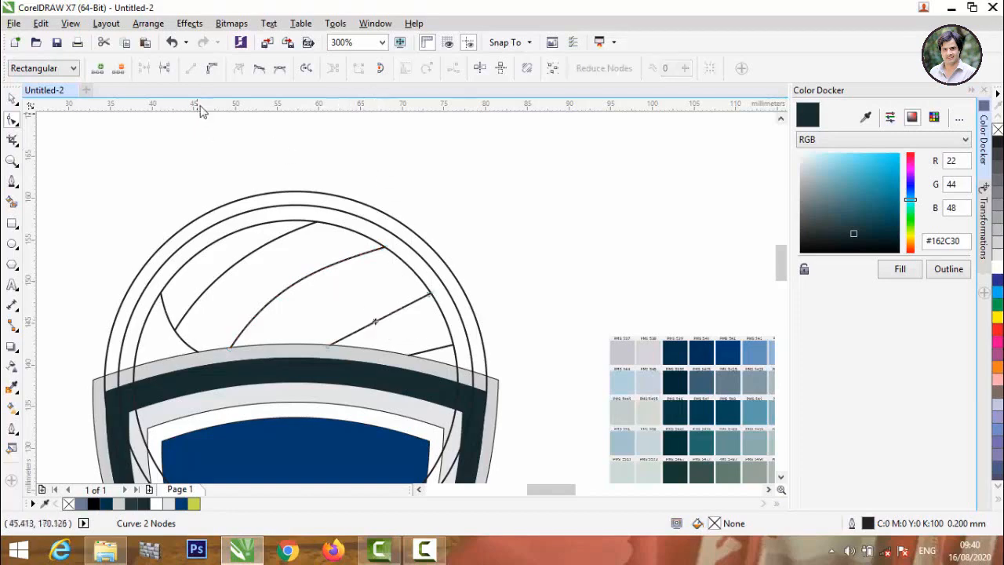
click(211, 69)
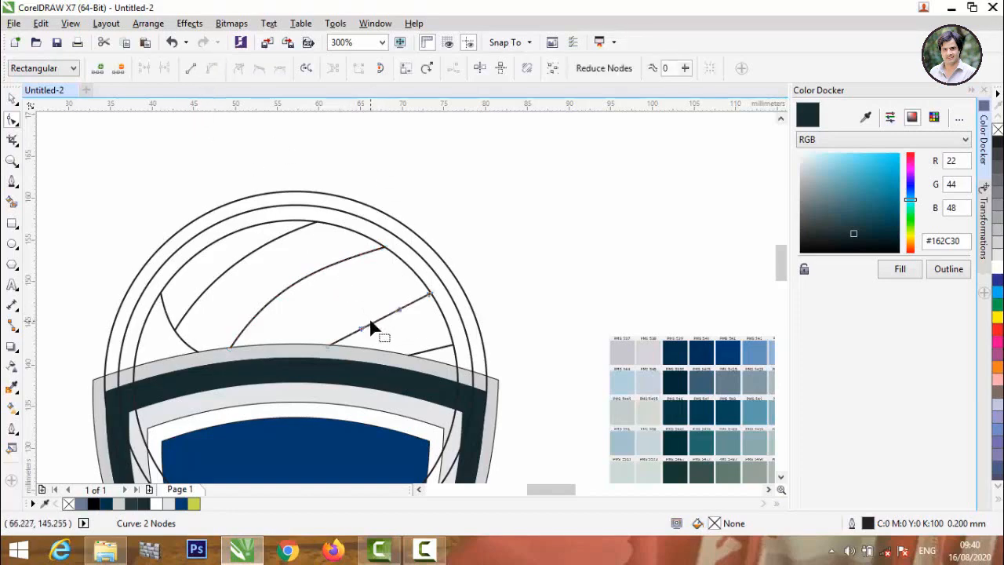
drag(370, 321, 363, 318)
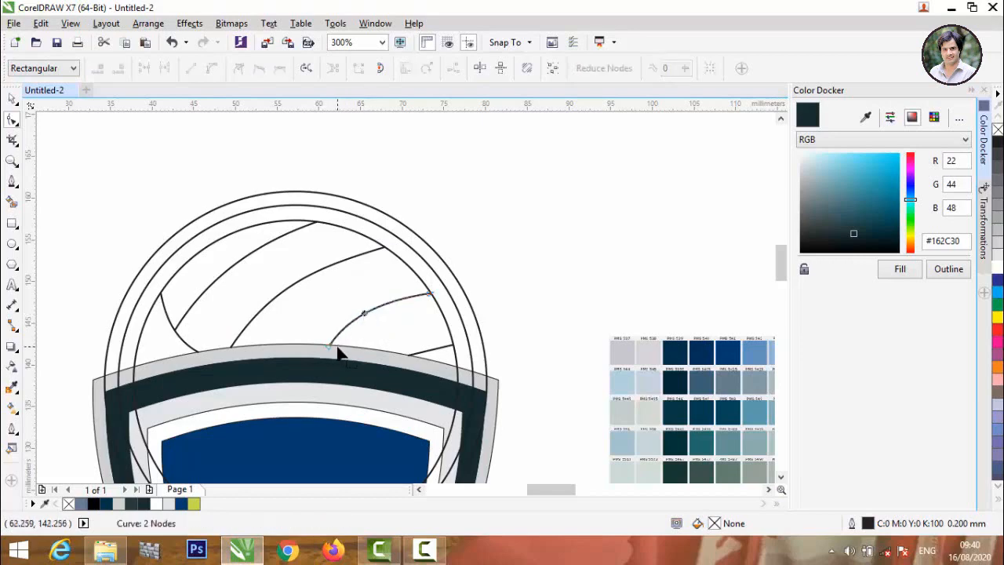
drag(328, 347, 313, 346)
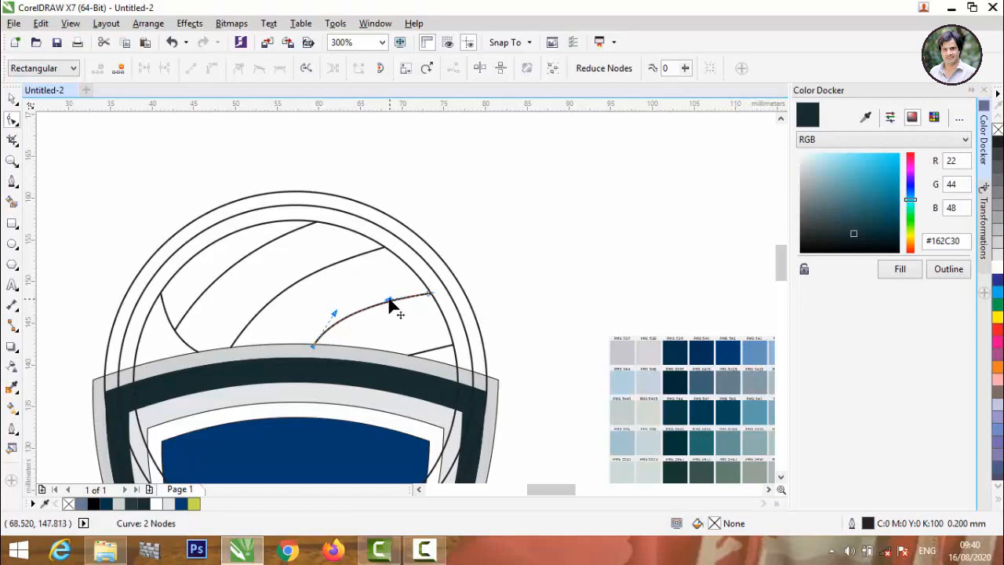
drag(388, 300, 388, 289)
- Convert the short right line above the shield to a curve and bow it slightly upward
scroll(432, 357, up, 2)
click(431, 349)
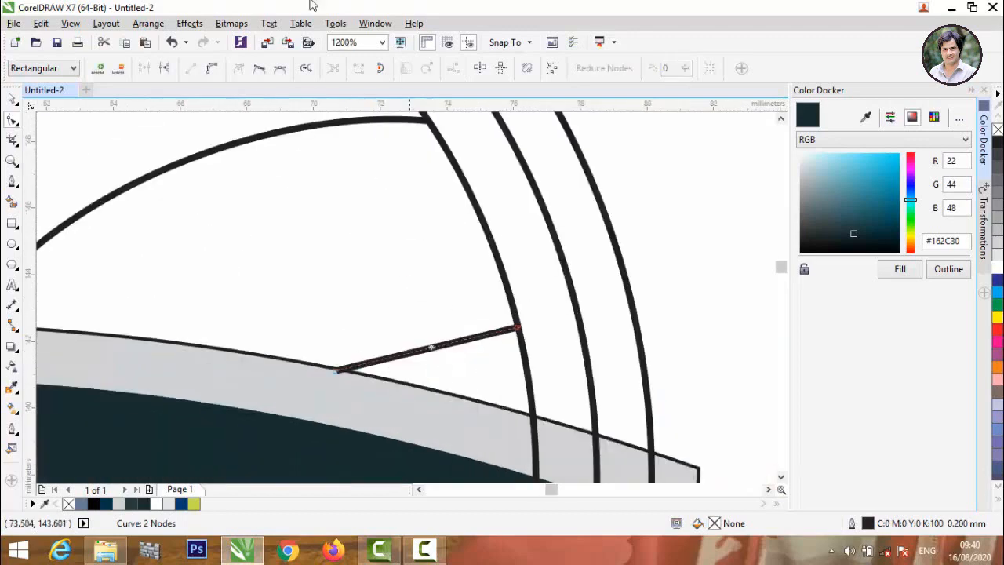
click(214, 69)
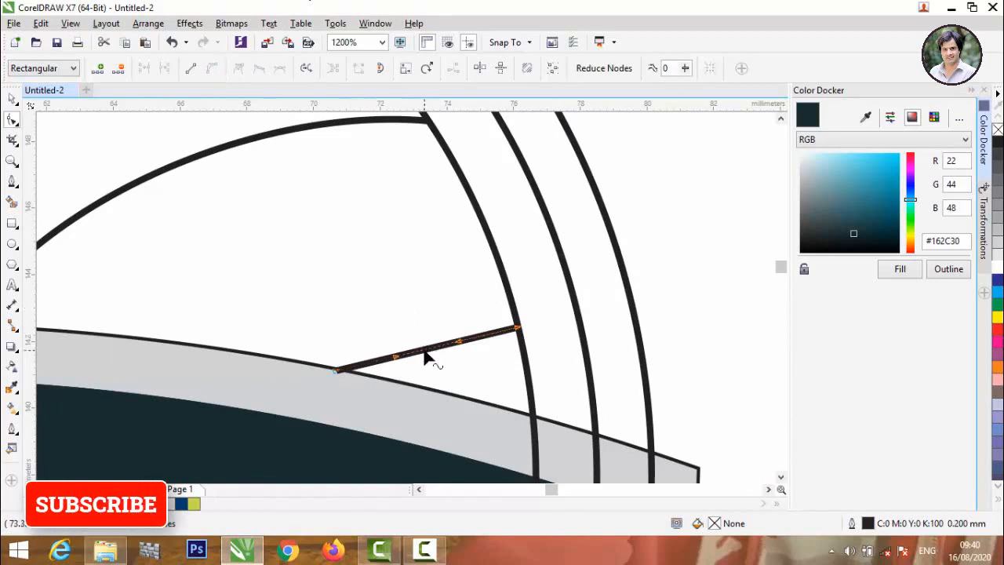
drag(424, 355, 413, 323)
- Move the short curve's right end up along the inner circle and its left end about 4 mm left, then raise its right control handle
drag(518, 329, 494, 251)
drag(329, 372, 202, 350)
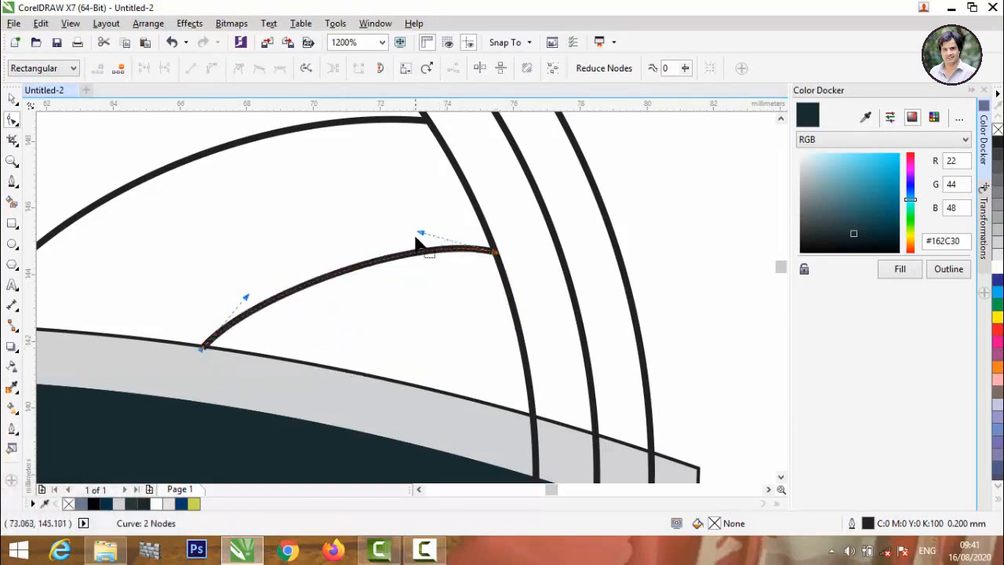
click(433, 253)
click(492, 260)
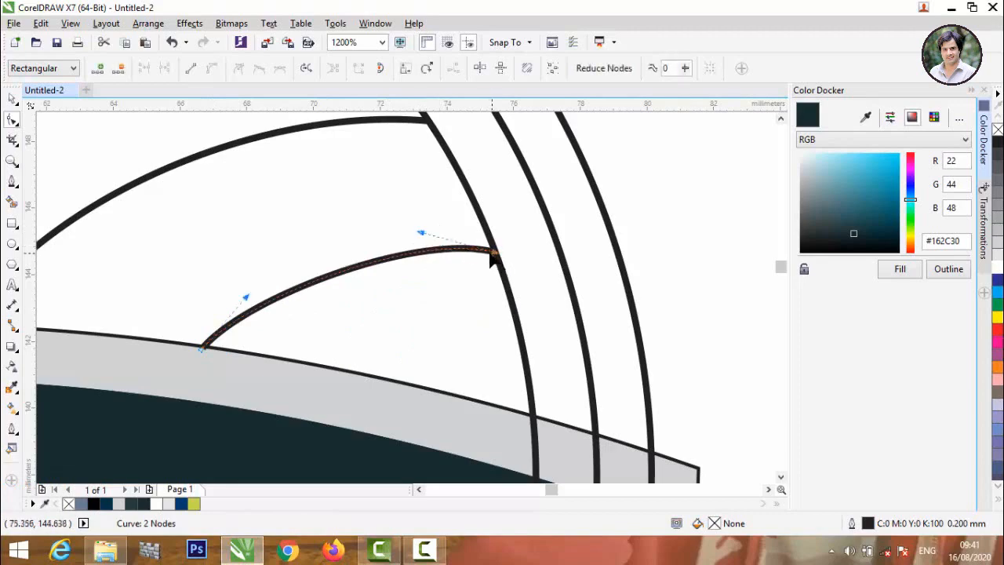
drag(423, 236, 431, 231)
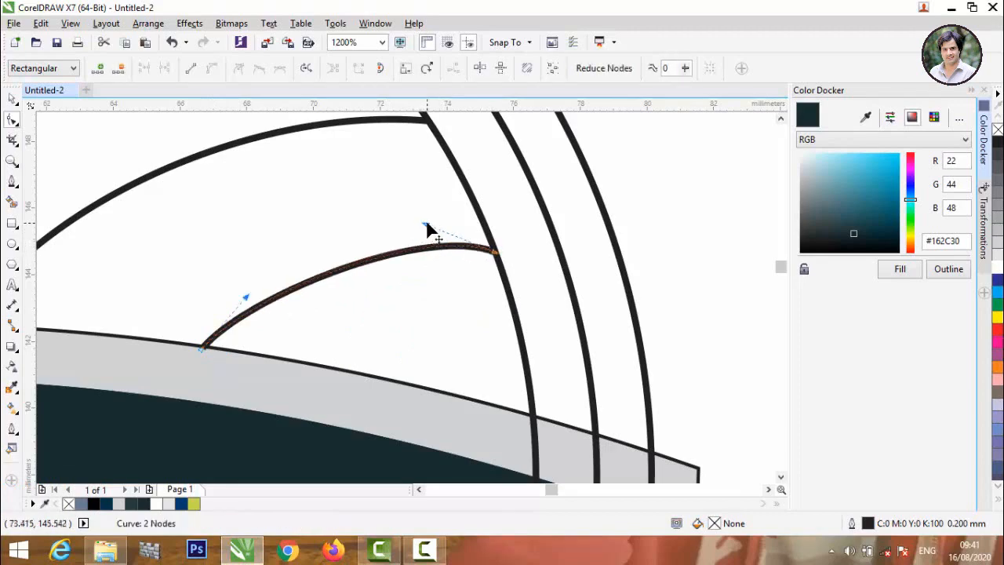
scroll(427, 226, down, 2)
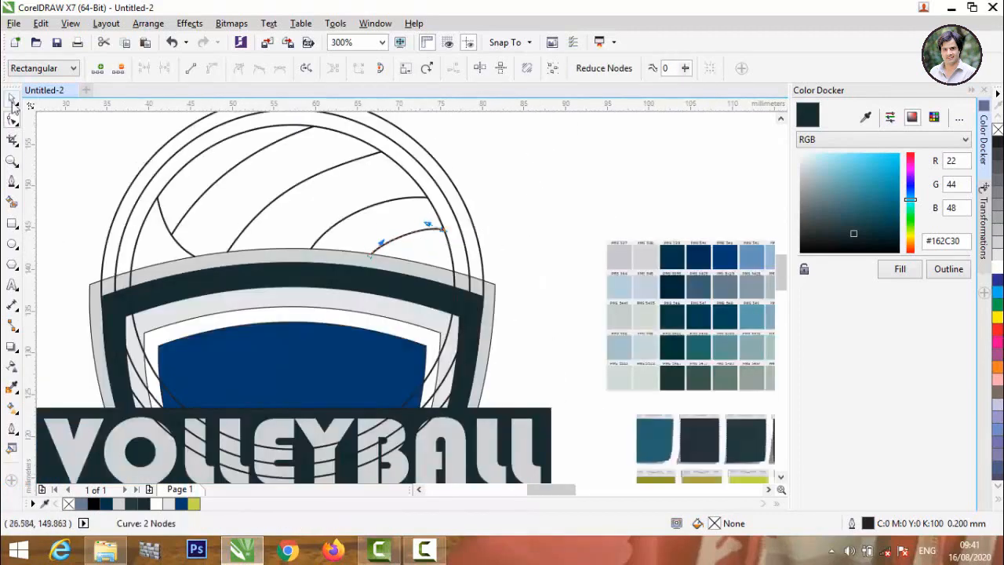
- Smart-fill the six seam-bounded ball regions above the shield with slate blue and no outline
click(12, 100)
scroll(141, 213, down, 2)
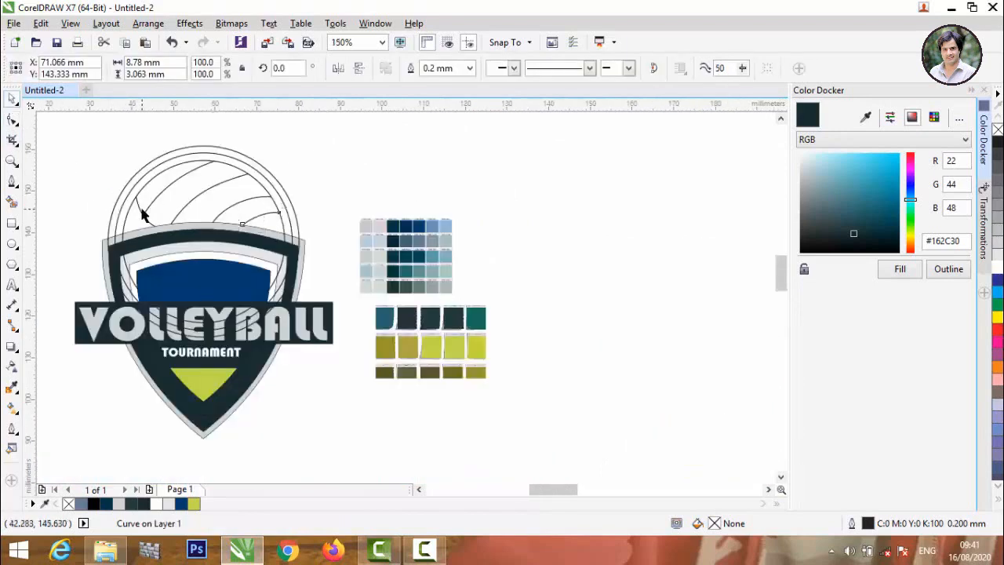
scroll(143, 215, up, 2)
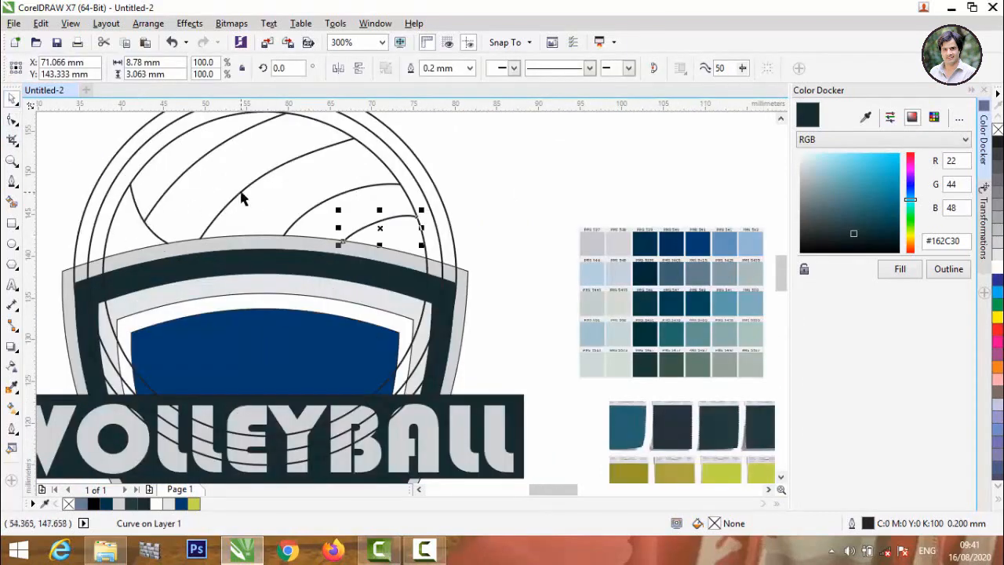
click(88, 156)
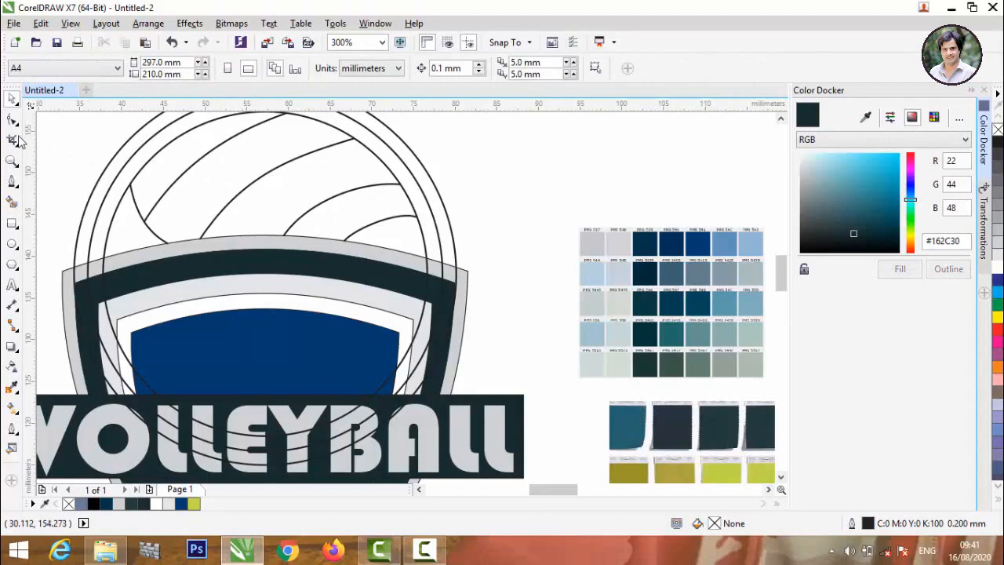
click(12, 202)
click(122, 228)
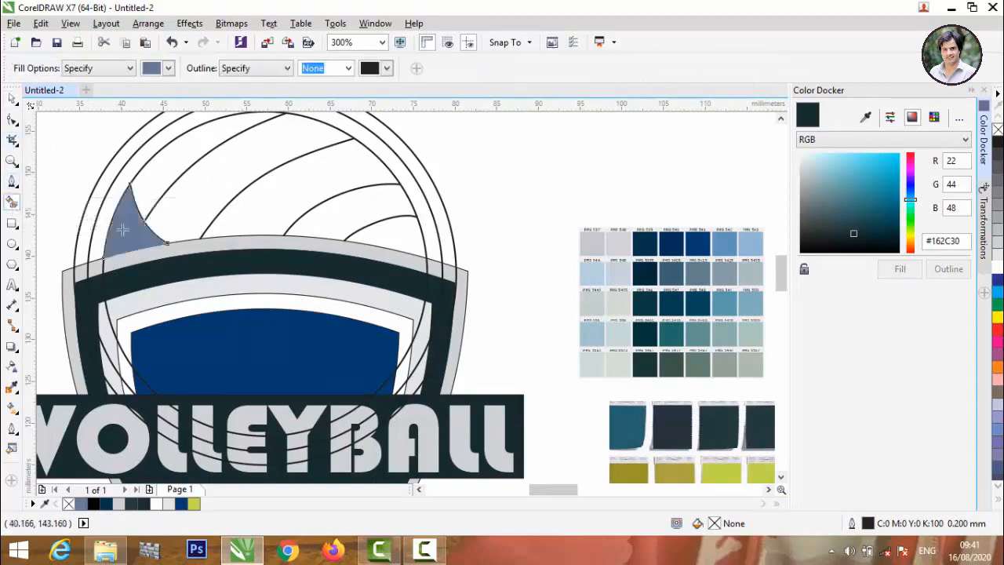
click(160, 174)
click(202, 184)
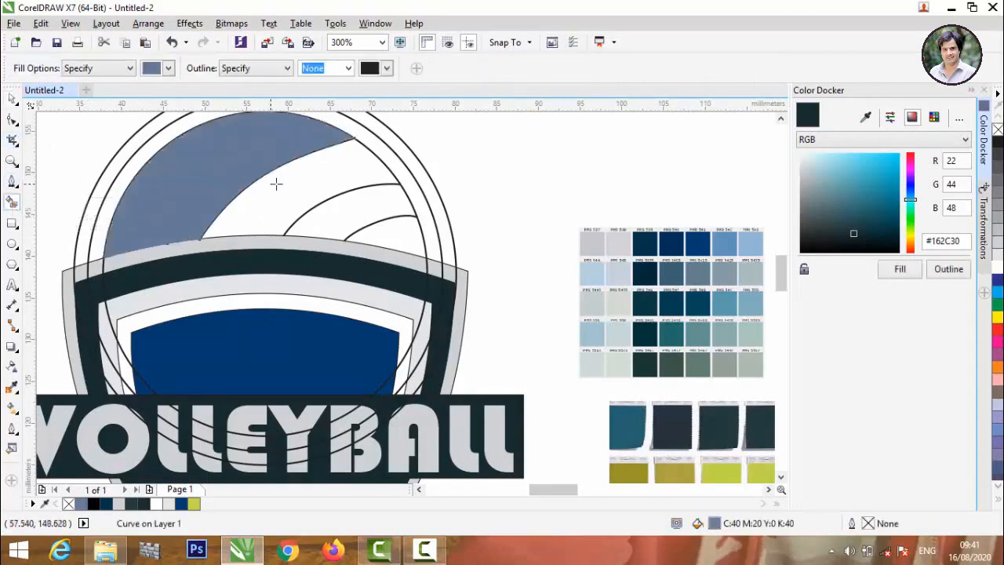
click(275, 184)
click(353, 197)
click(398, 245)
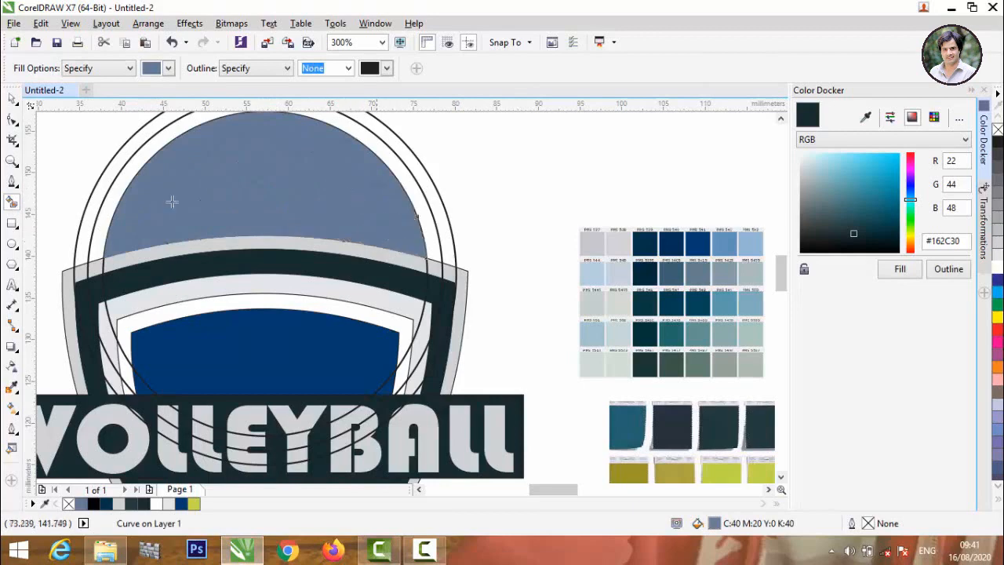
click(11, 99)
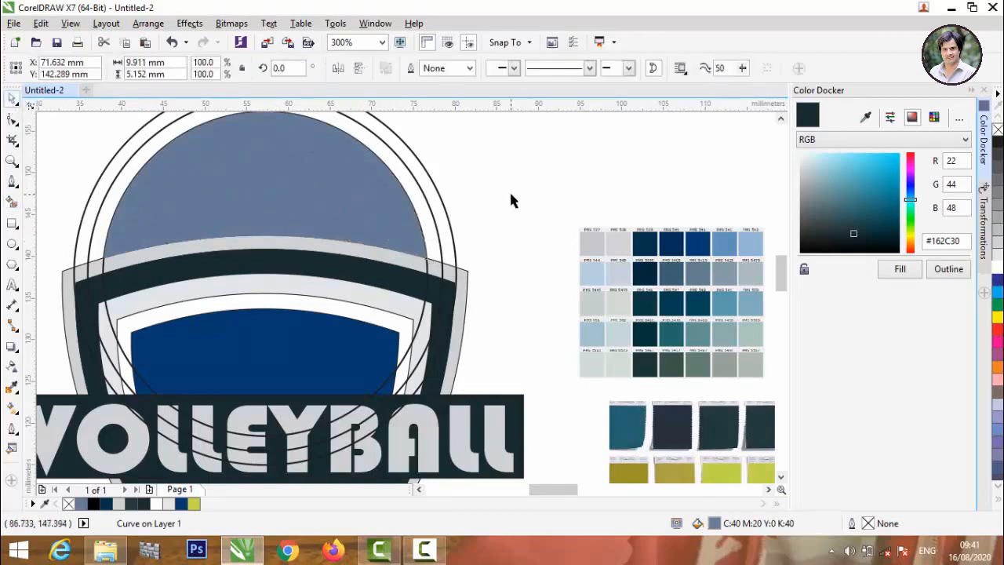
click(508, 189)
- Recolour the ball's leftmost panel light grey and the adjacent upper-left band teal #2094A8
key(F3)
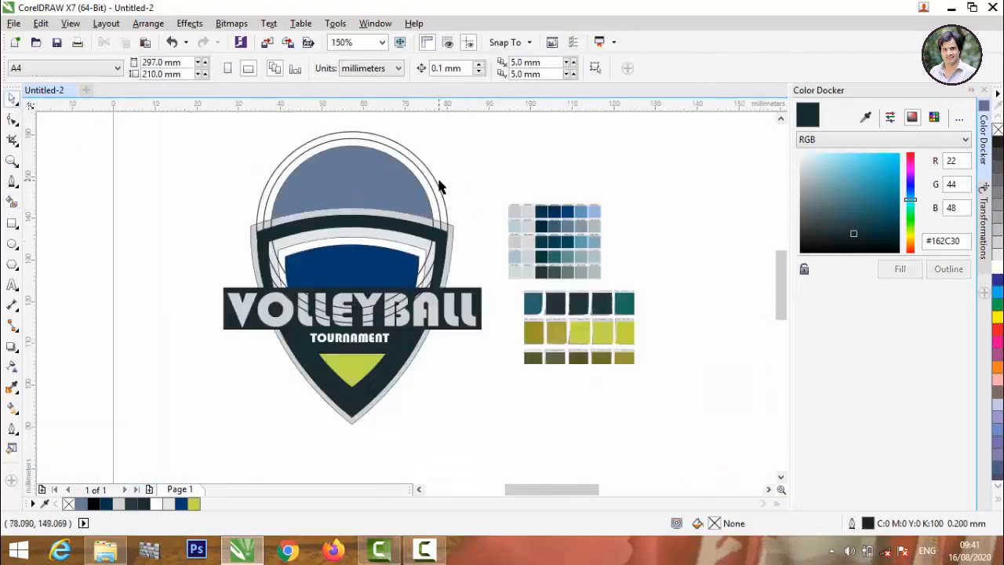
click(284, 213)
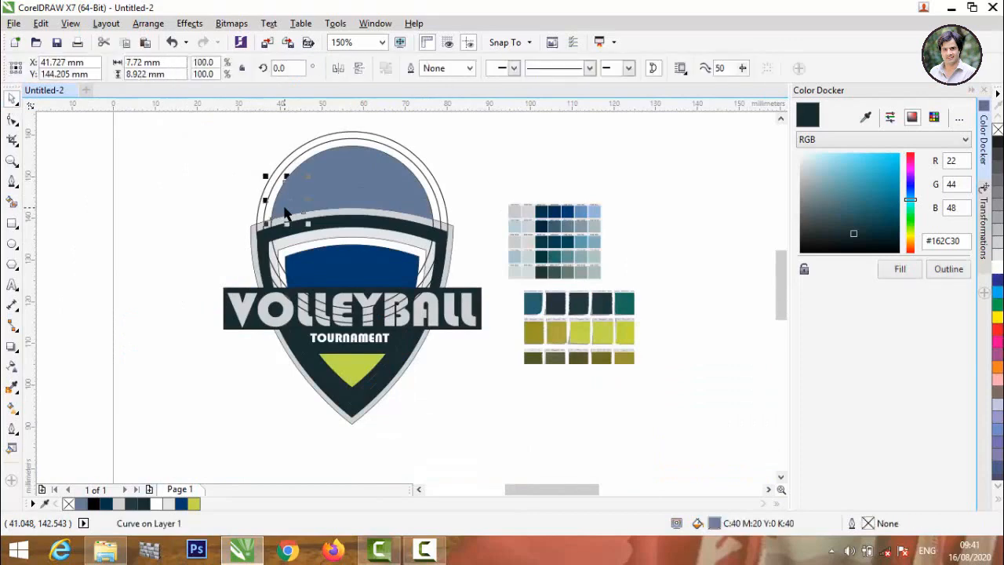
click(998, 244)
click(320, 166)
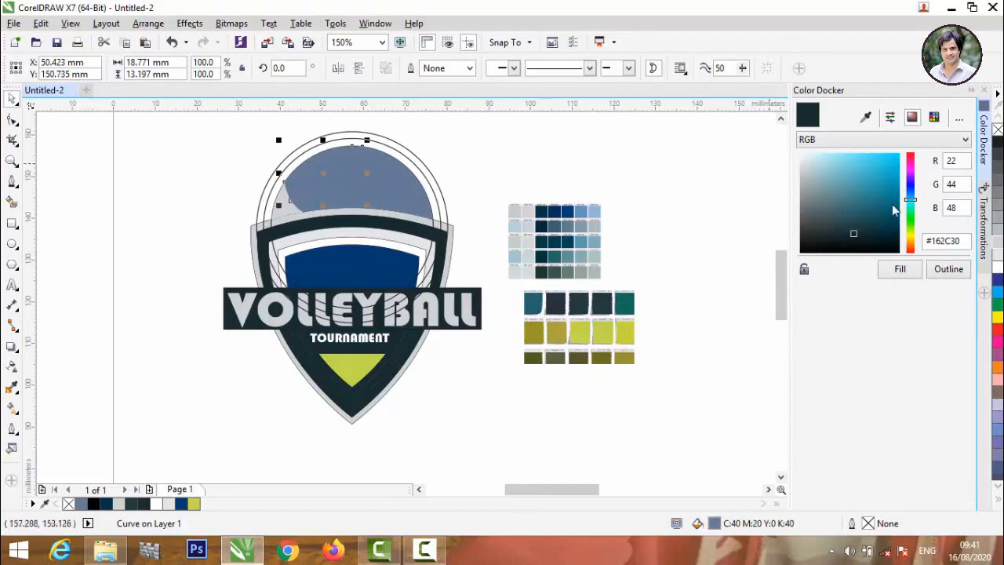
click(864, 117)
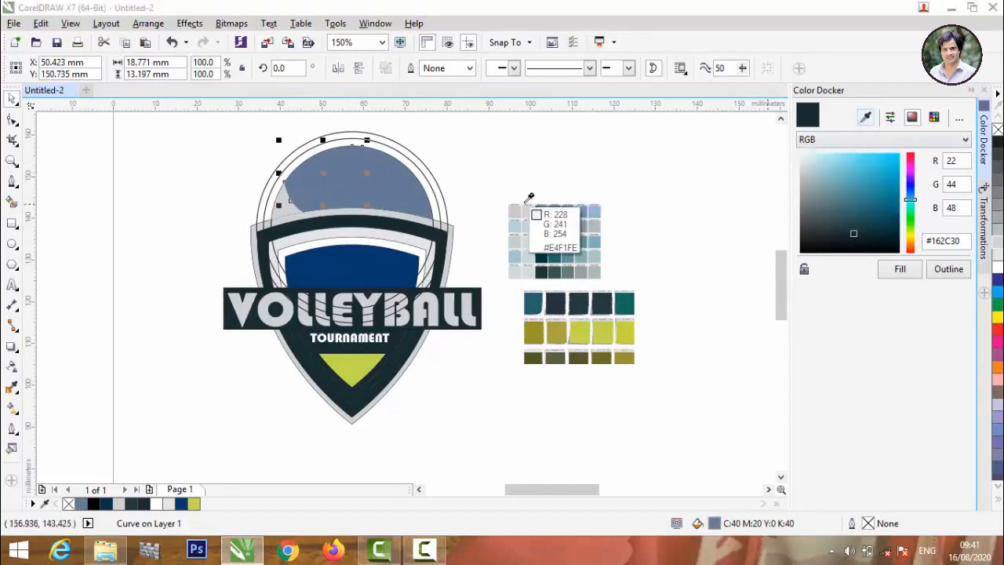
click(881, 187)
click(901, 269)
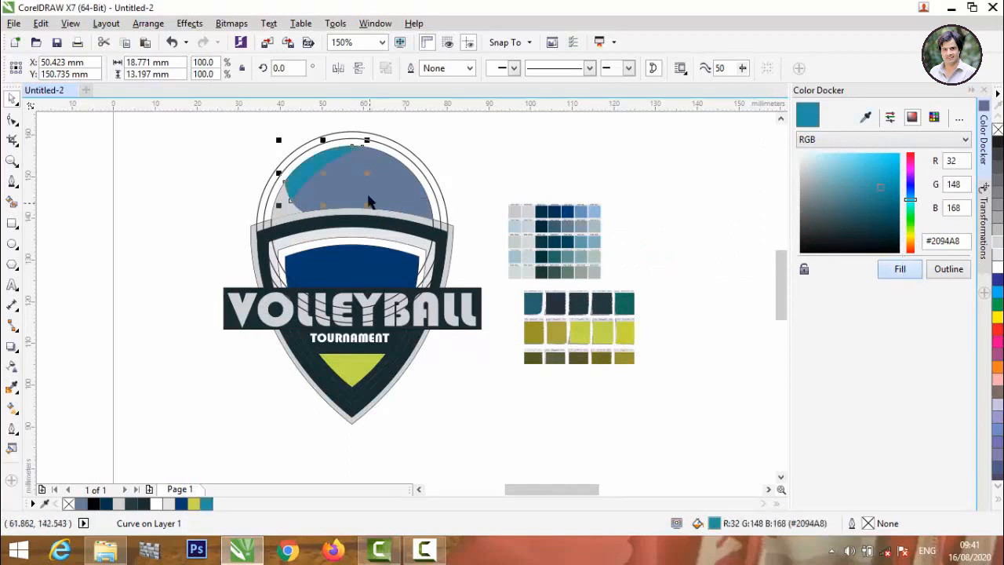
- Fill the ball's wide band beside the teal one with lime #C2D94B sampled from the shield's lower triangle
click(350, 171)
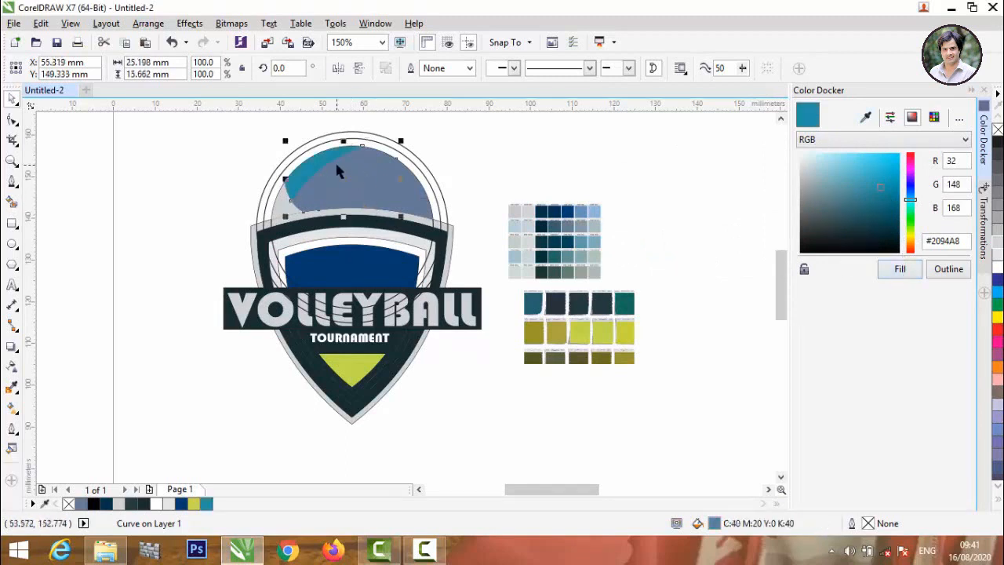
click(865, 118)
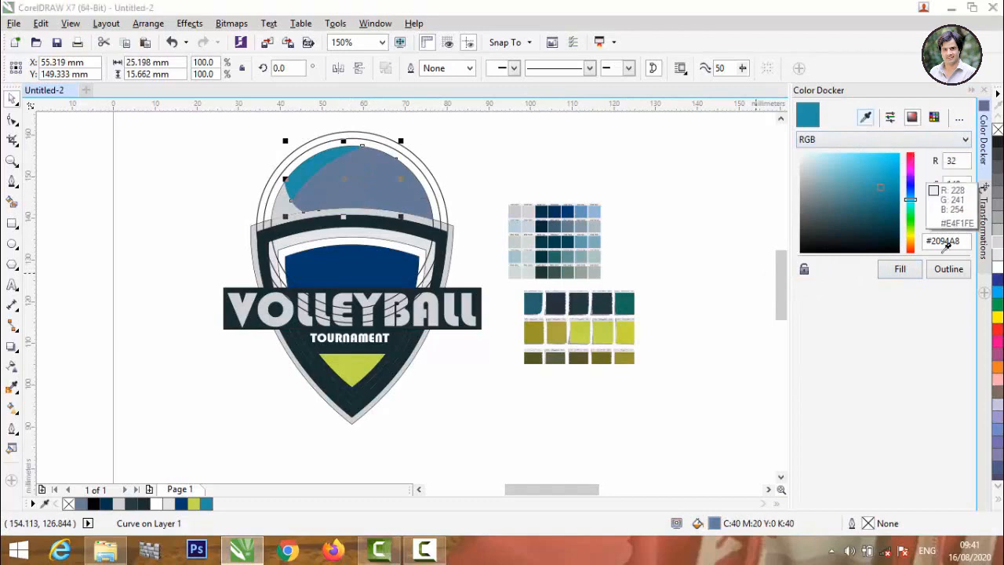
click(361, 357)
click(900, 273)
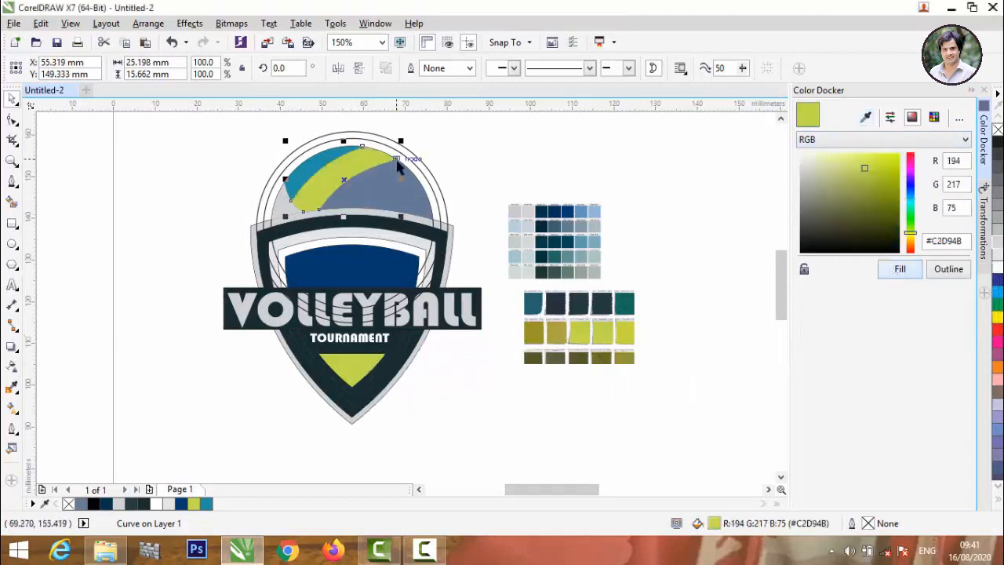
- Fill the ball's band right of the lime one with teal #2094A8 sampled from the upper-left band
click(364, 182)
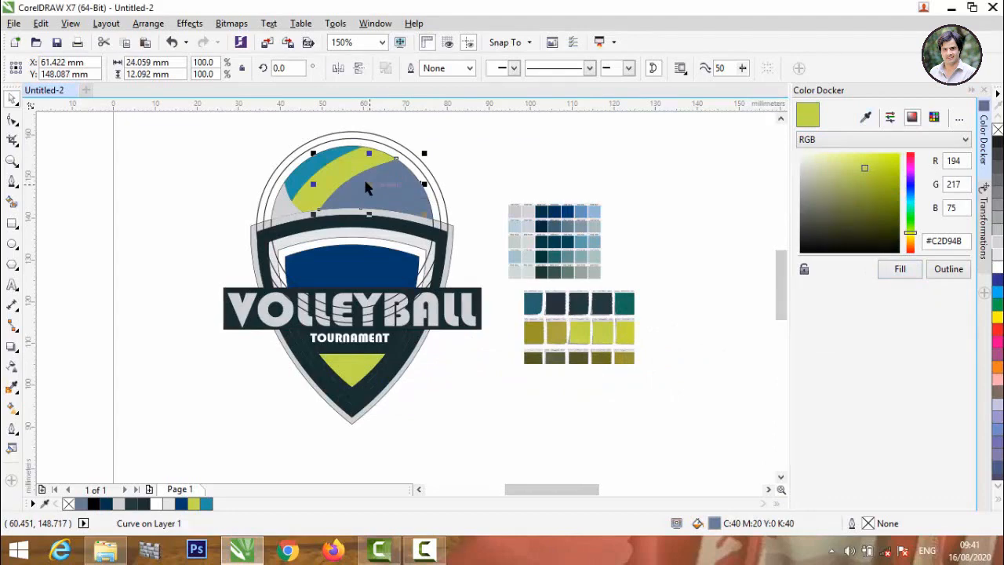
click(865, 118)
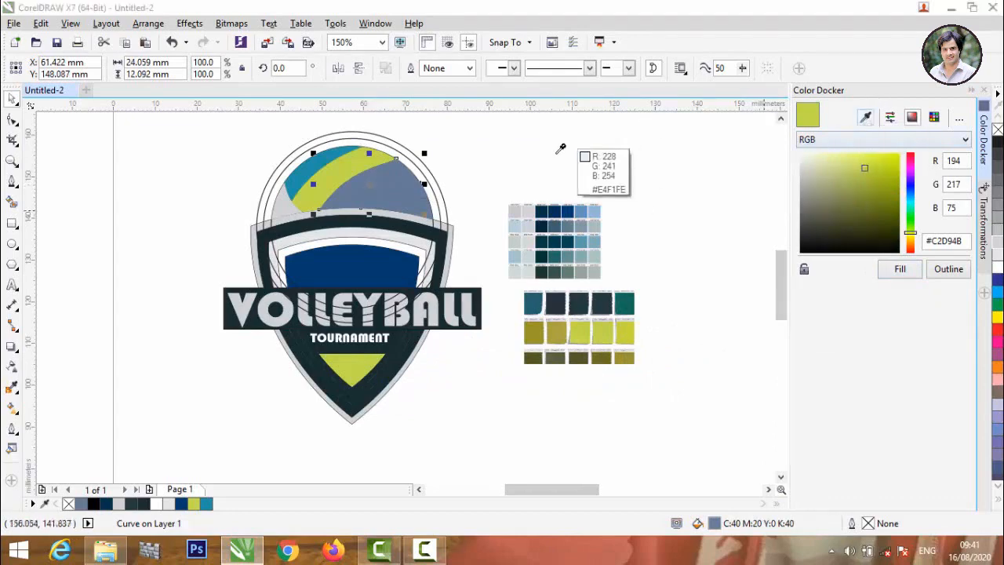
click(318, 176)
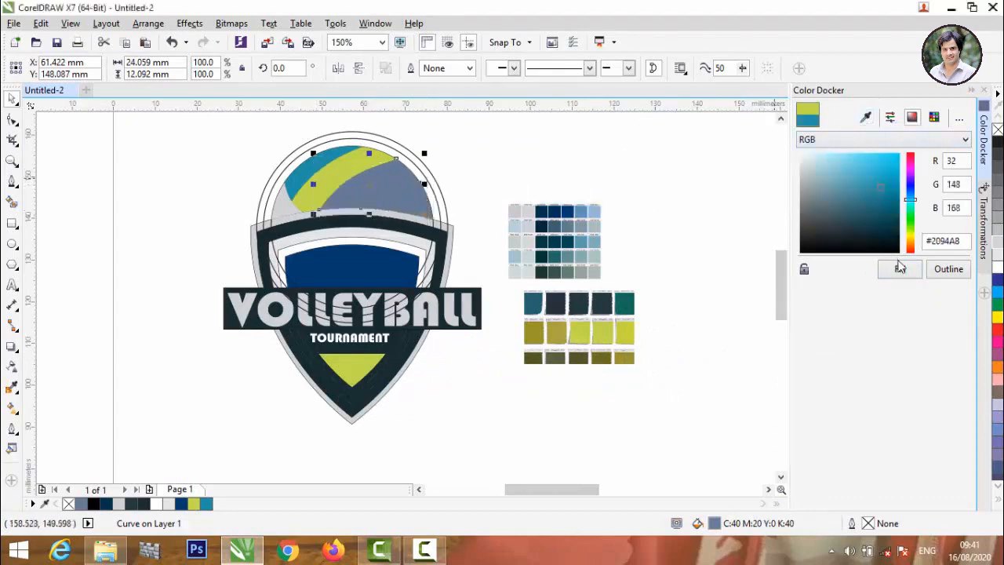
click(900, 269)
- Fill the ball's fifth panel, just before the small rightmost one, with lime #C2D94B sampled from the shield's triangle
click(425, 205)
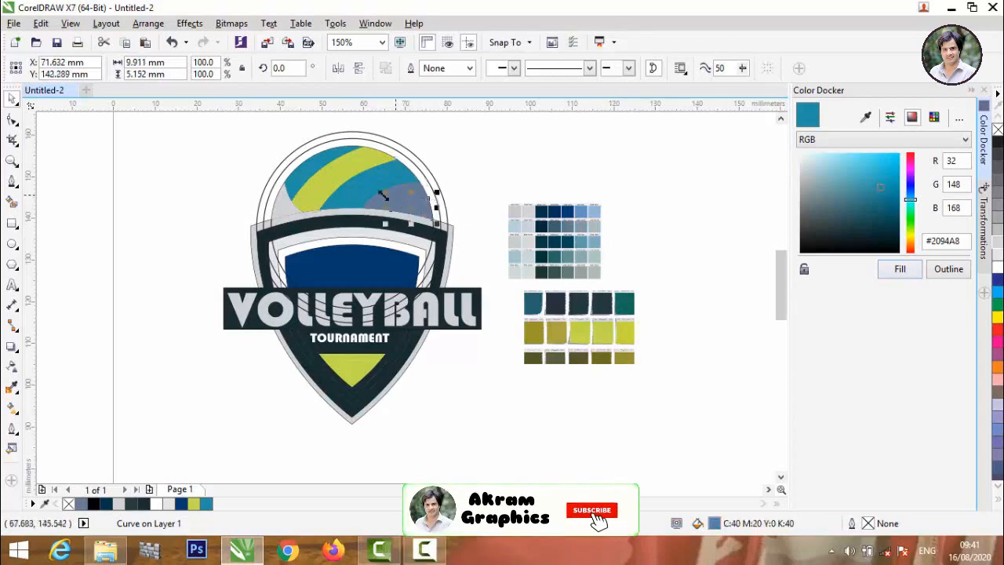
click(378, 211)
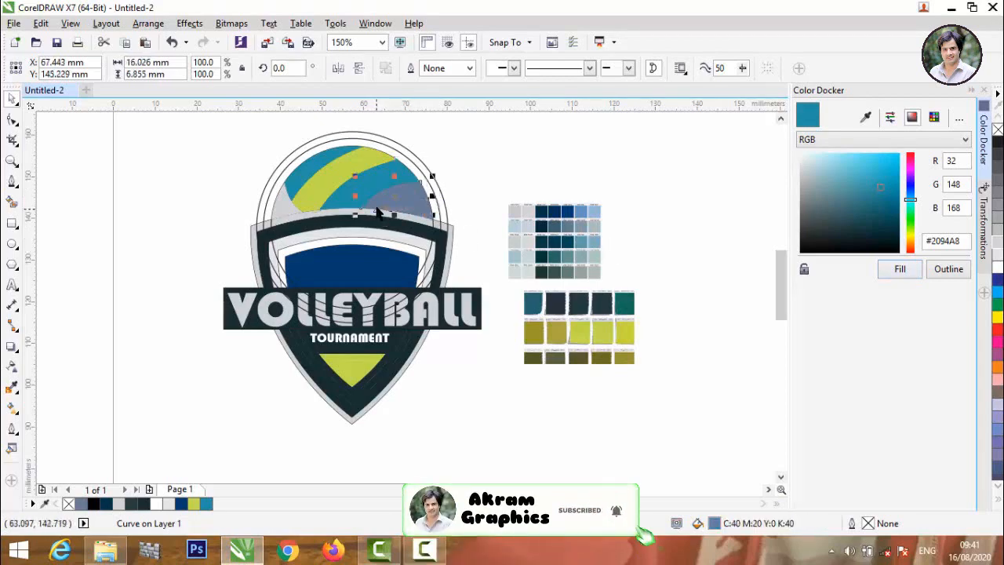
click(867, 118)
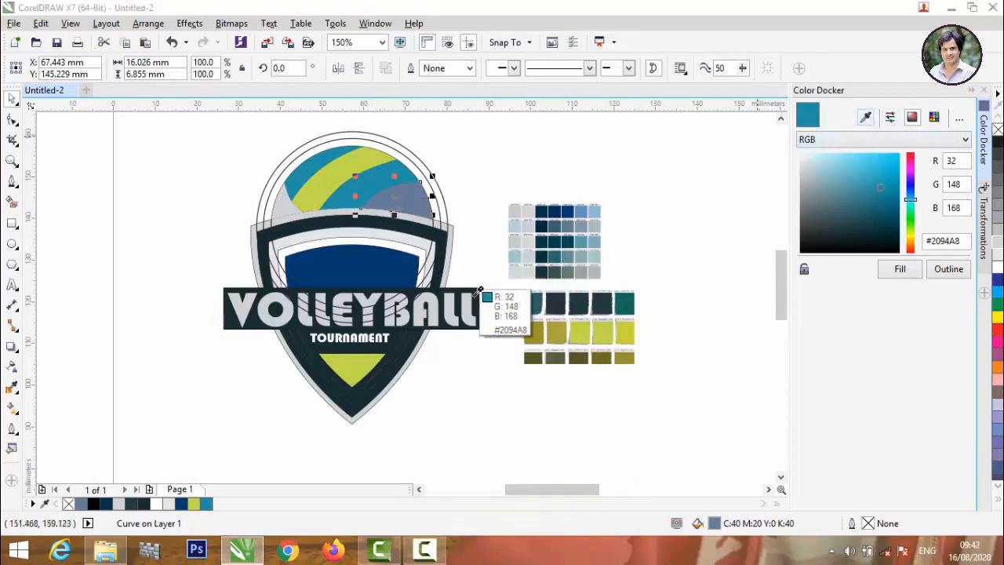
click(361, 360)
click(900, 276)
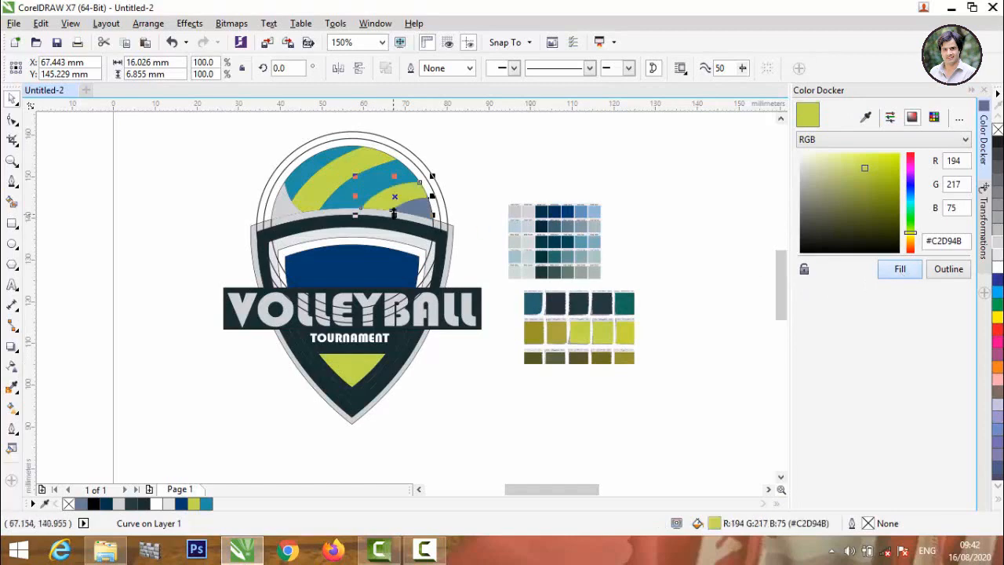
- Fill the ball's small rightmost panel with teal #2094A8 sampled from the ball's teal band
click(417, 207)
click(866, 117)
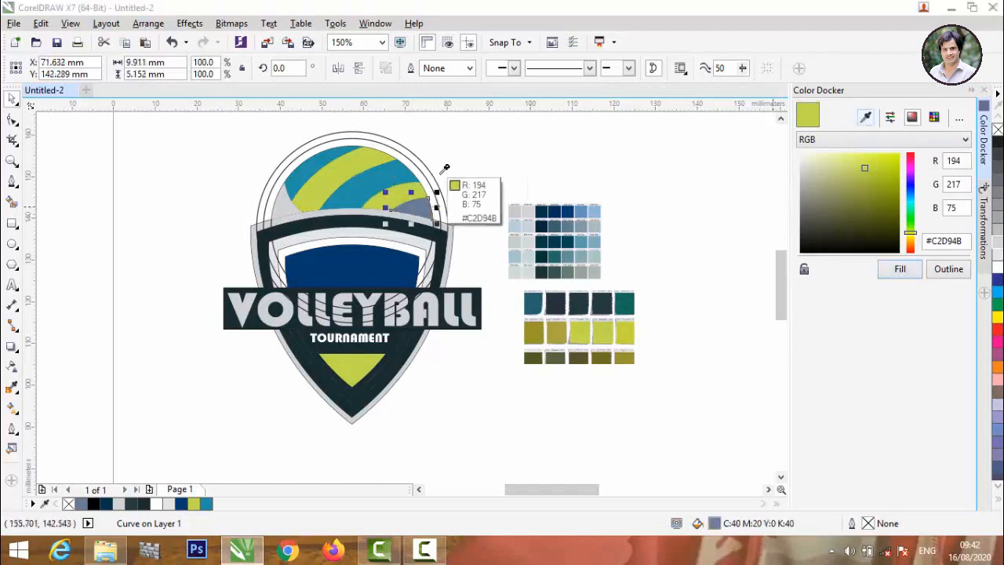
click(400, 176)
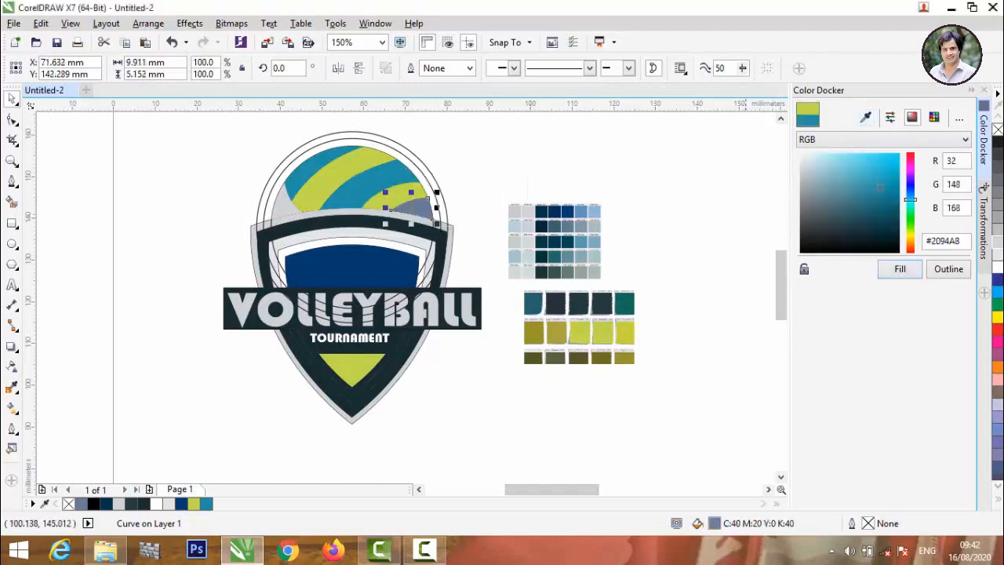
click(900, 269)
click(453, 185)
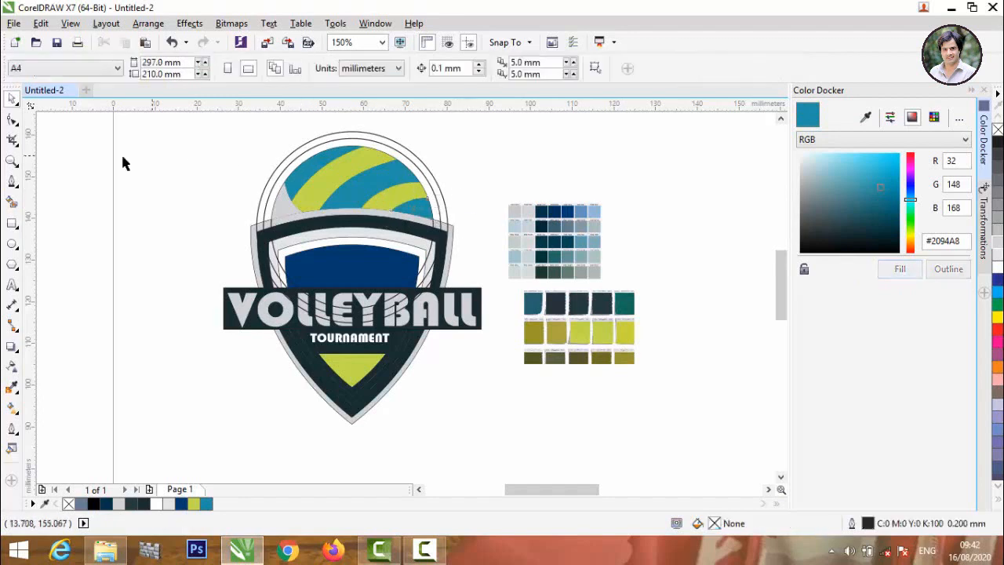
- Smart Fill the two rings around the ball as separate shapes and colour the outer ring light grey (20% black)
click(12, 201)
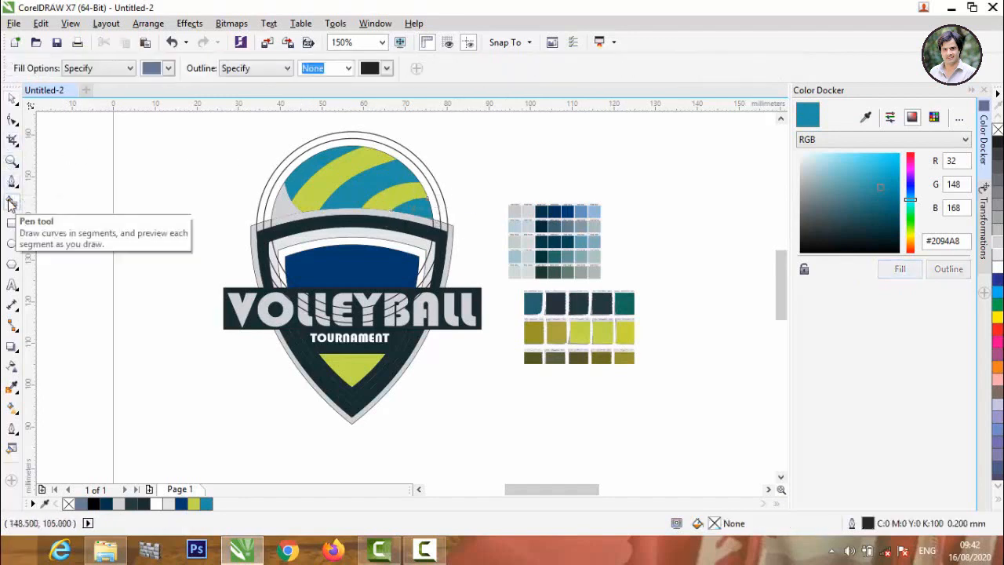
click(357, 143)
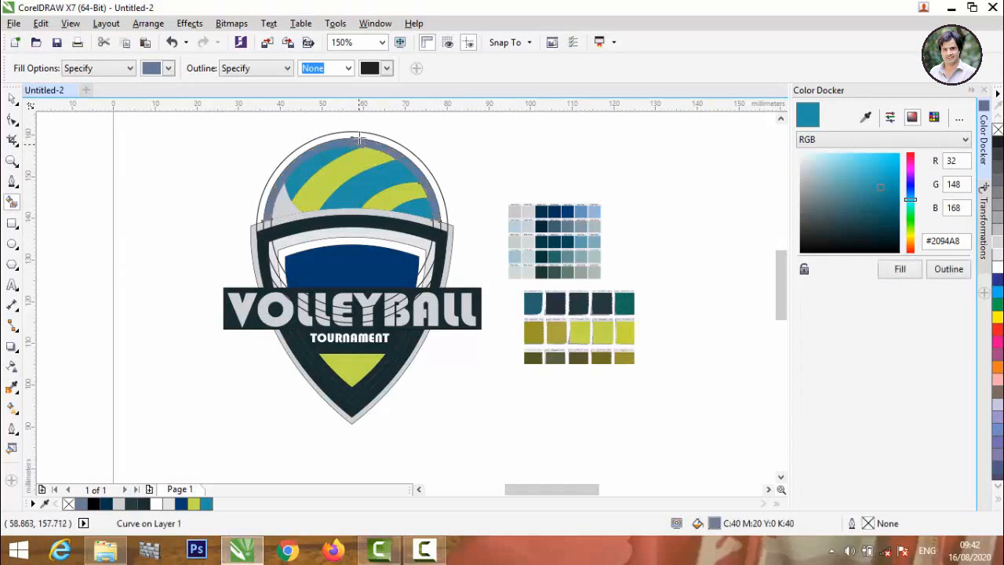
click(356, 138)
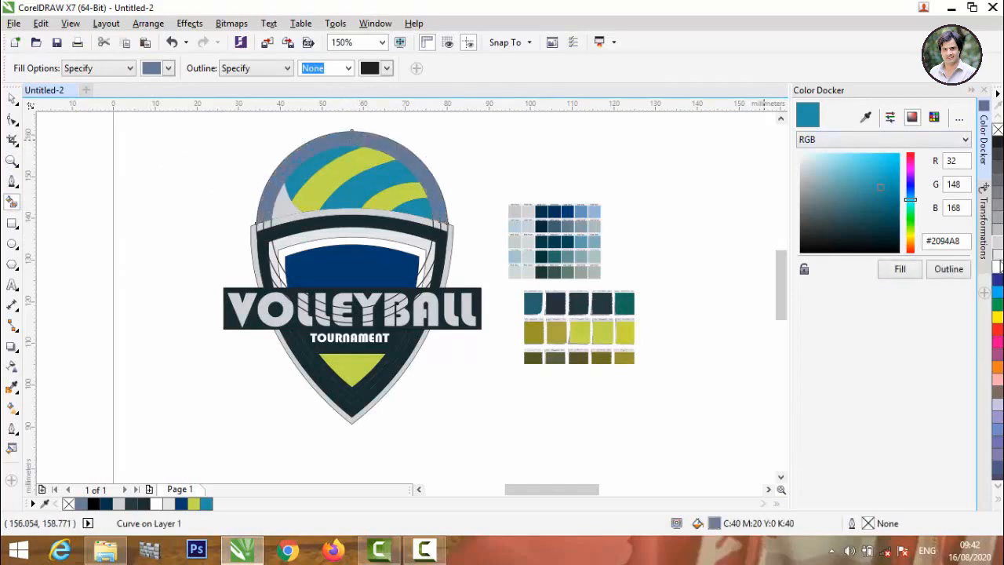
click(998, 246)
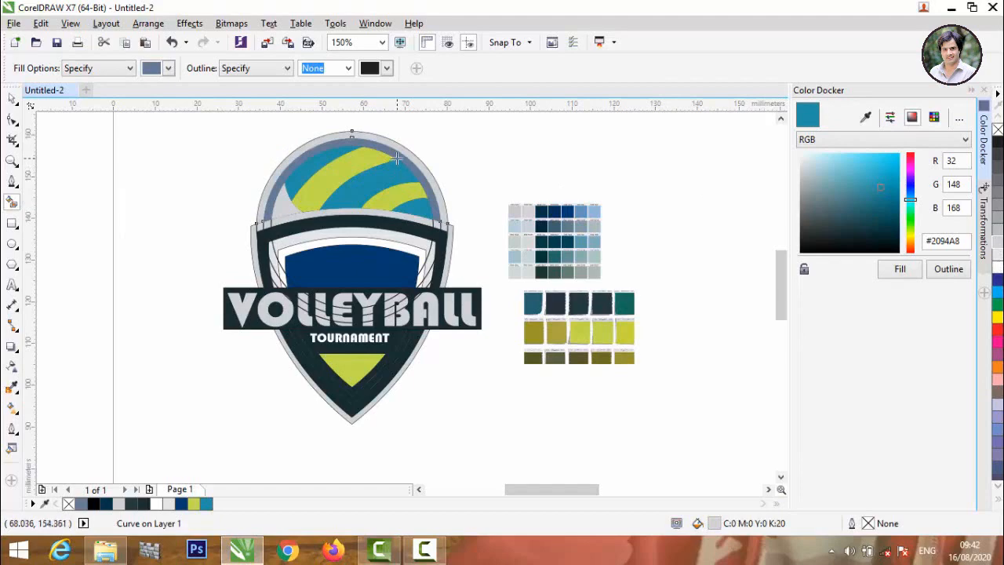
- Fill the inner ring around the ball with dark #162C30 sampled from the shield's dark frame
click(10, 100)
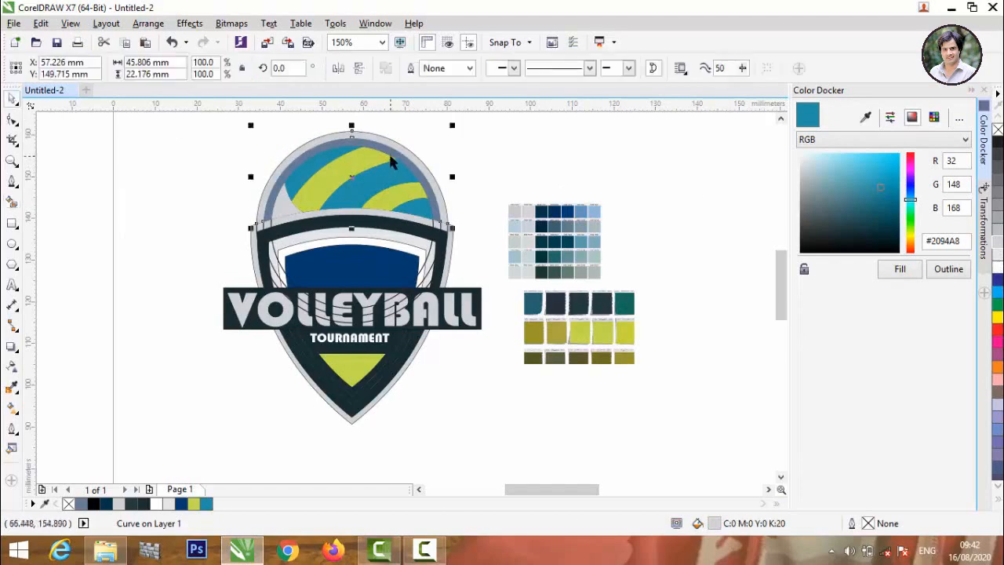
click(391, 150)
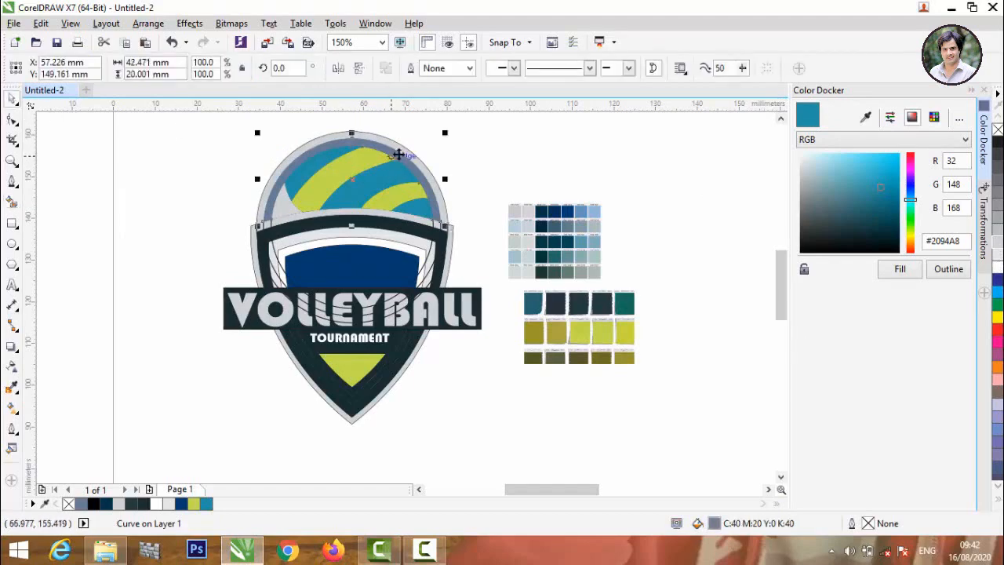
click(865, 117)
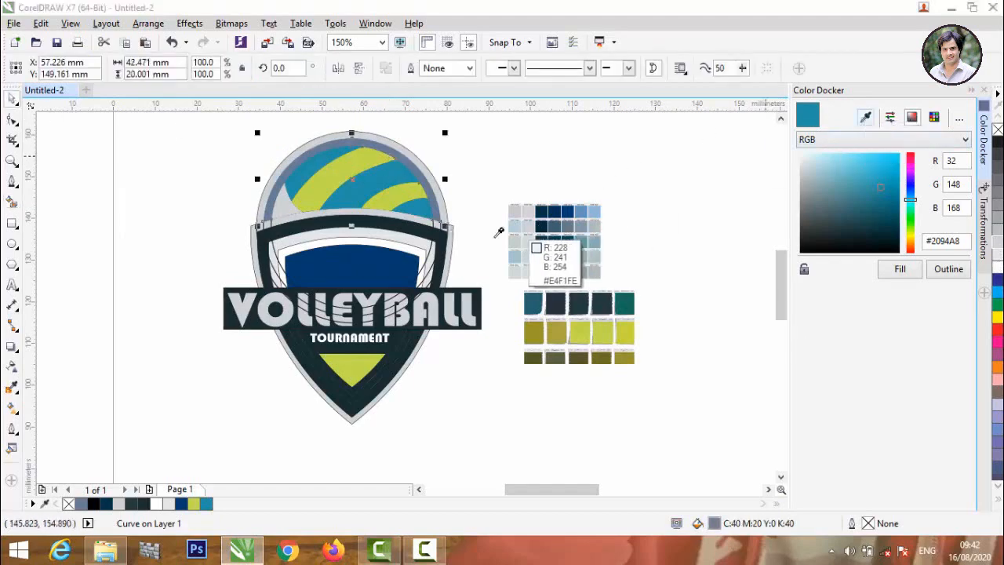
click(443, 226)
click(898, 271)
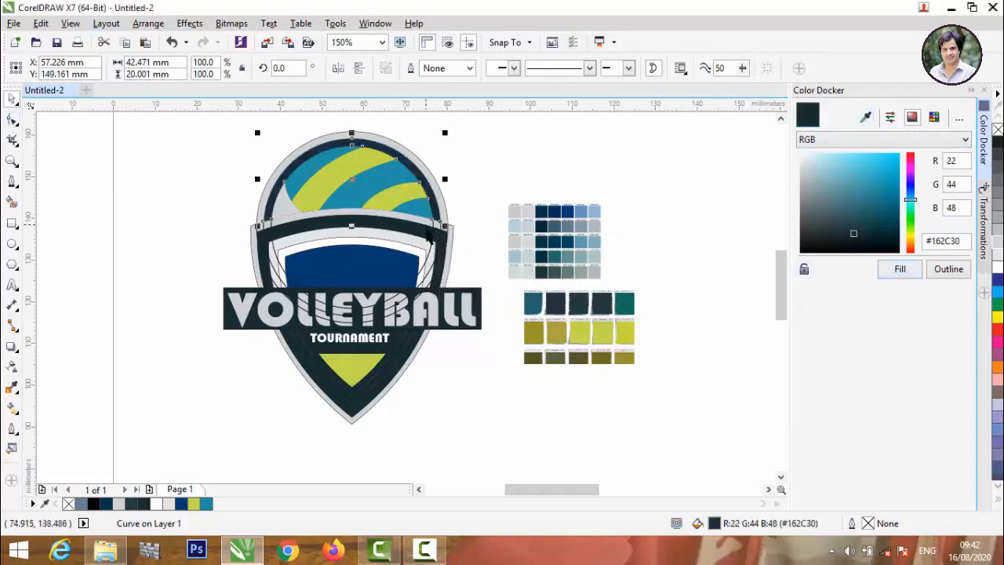
- Smart Fill the gaps where the inner ring crosses the shield's grey border on both sides and colour them dark #162C30
scroll(430, 238, up, 3)
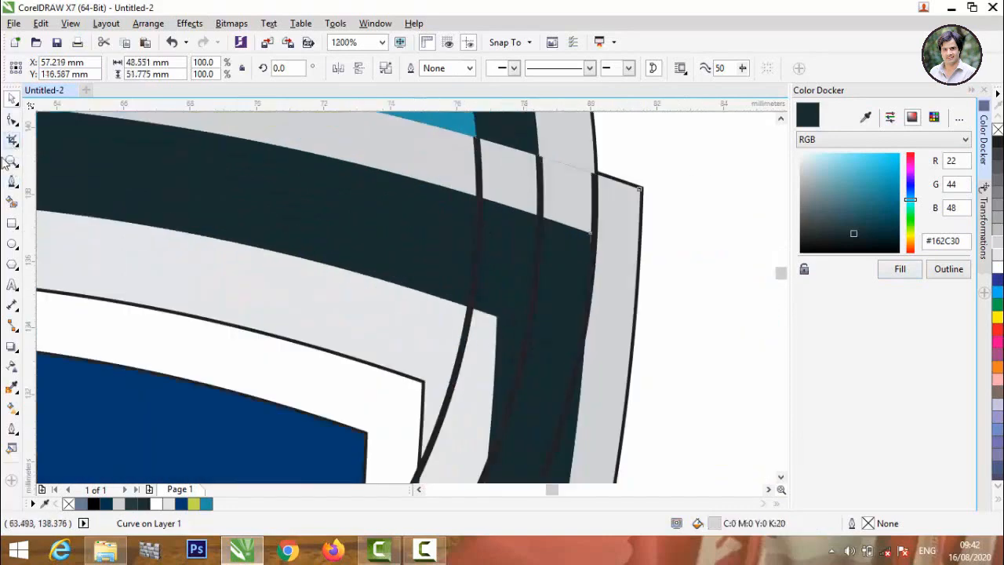
click(12, 202)
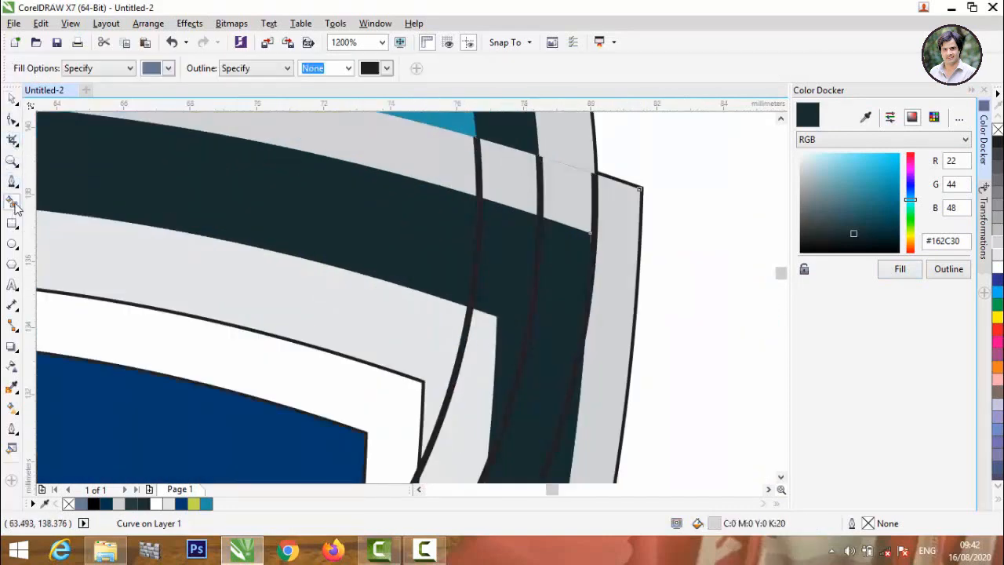
click(531, 193)
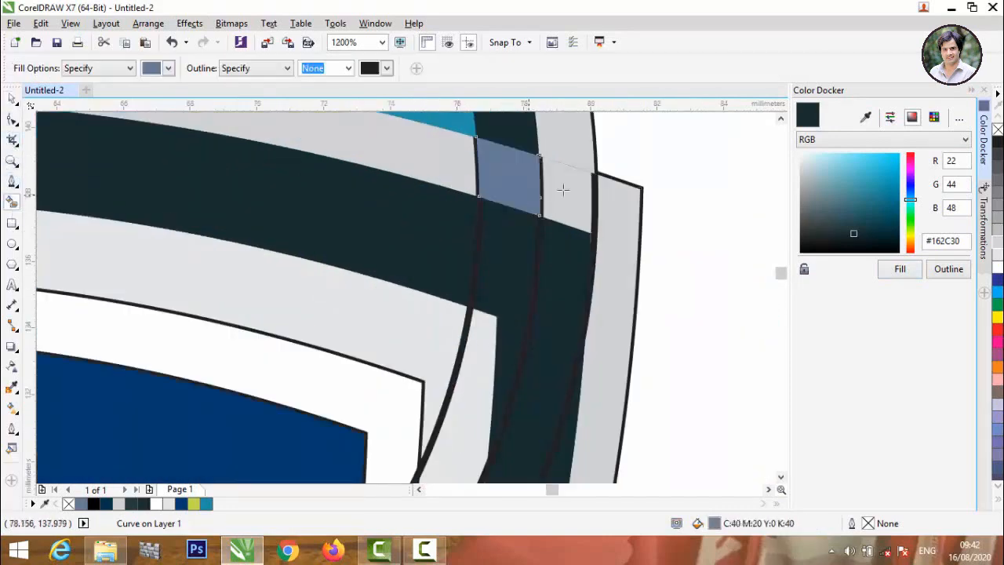
click(902, 270)
scroll(528, 235, down, 4)
scroll(532, 233, up, 2)
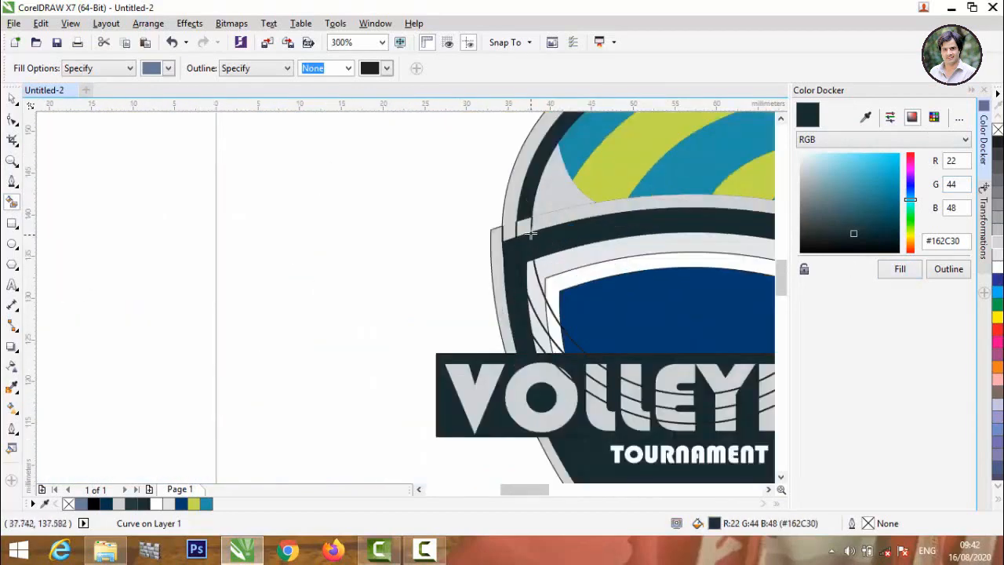
click(519, 227)
click(918, 272)
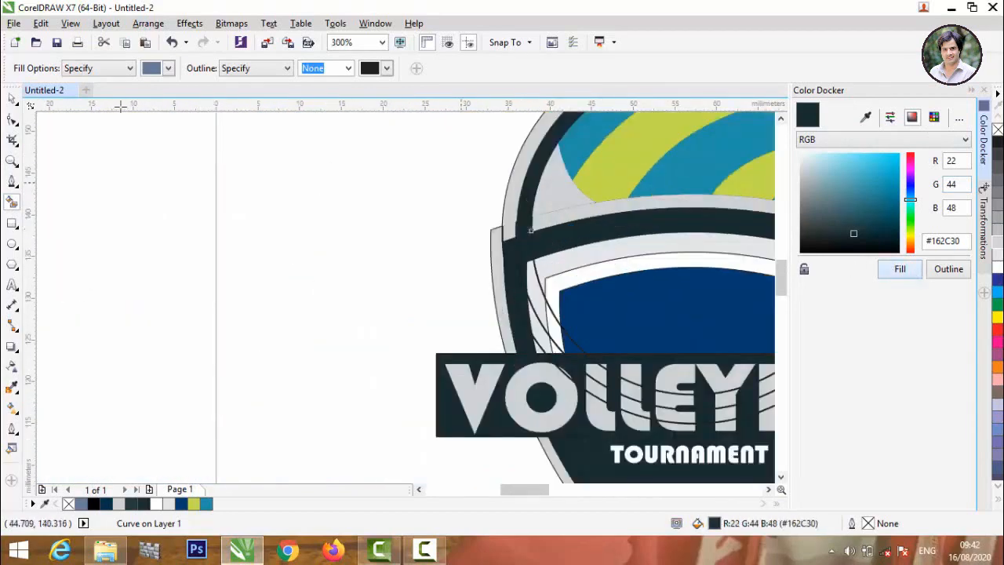
click(11, 100)
- Set the outline width of all the logo's objects to None, leaving the colour palette images out
scroll(156, 231, down, 2)
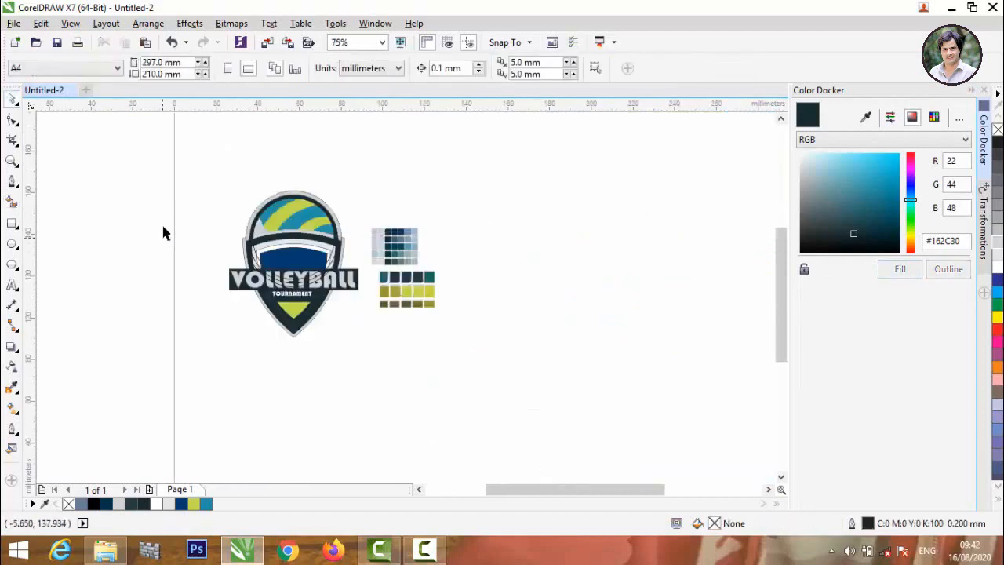
scroll(202, 227, up, 1)
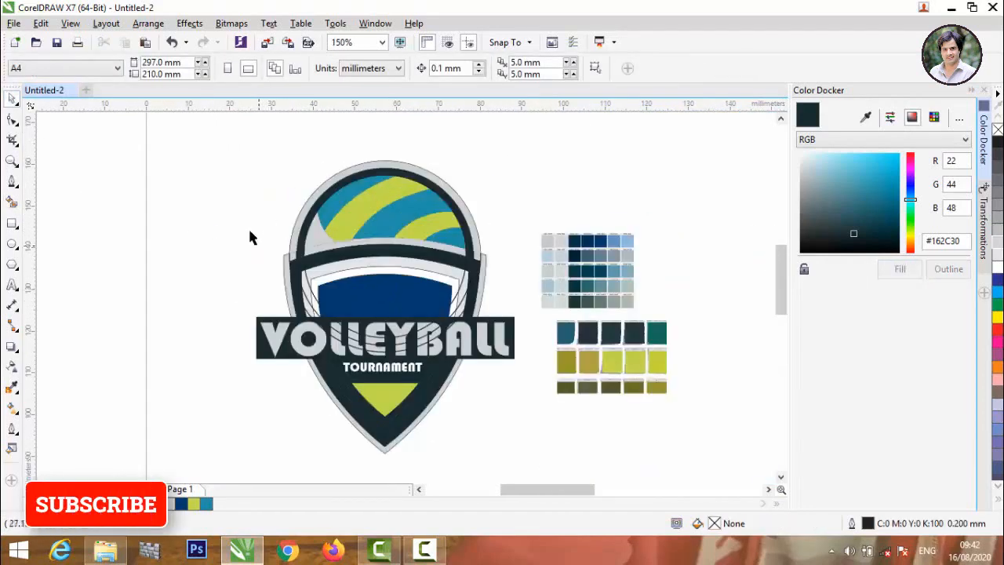
scroll(204, 206, down, 1)
drag(213, 152, 406, 376)
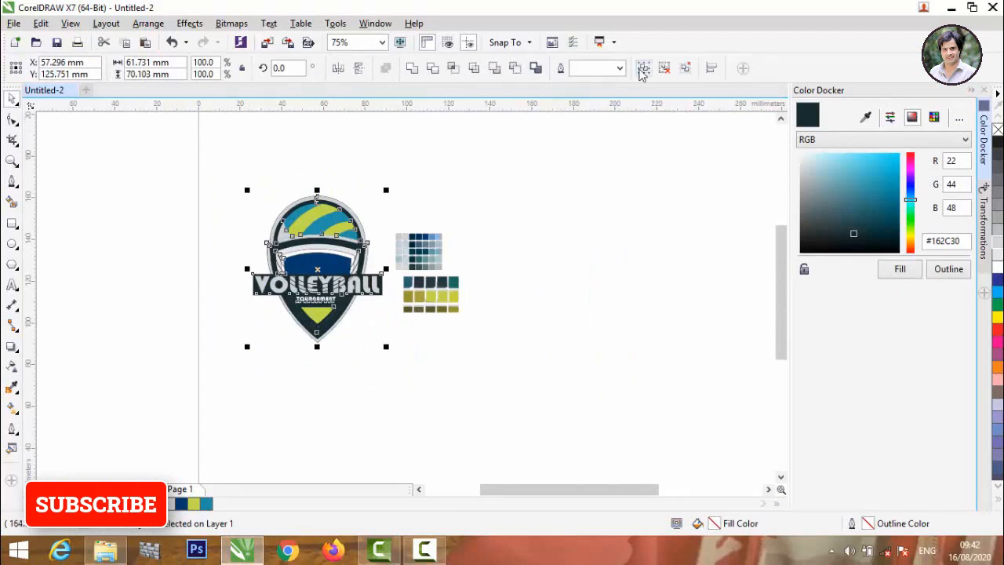
click(620, 68)
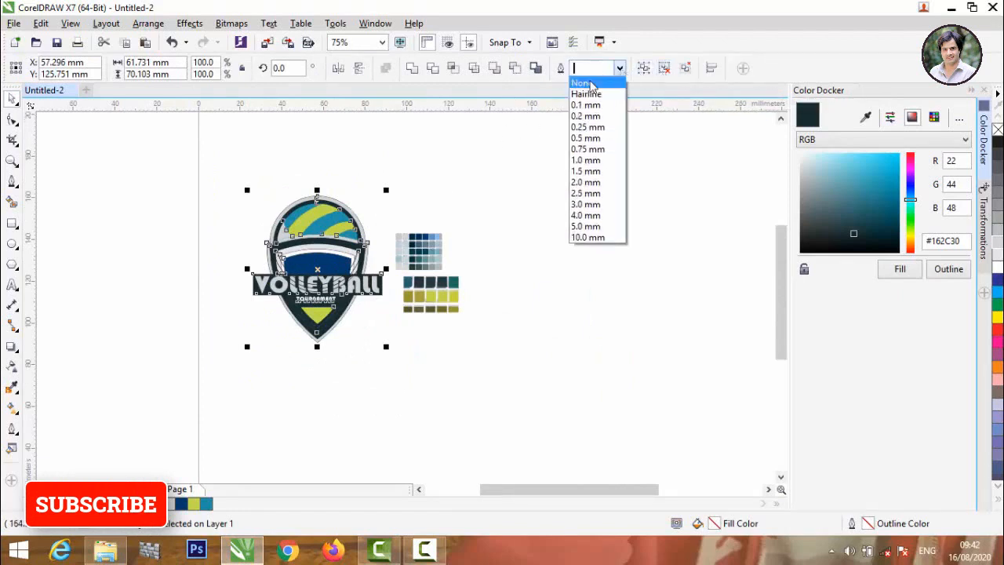
click(584, 81)
click(534, 220)
scroll(296, 238, up, 2)
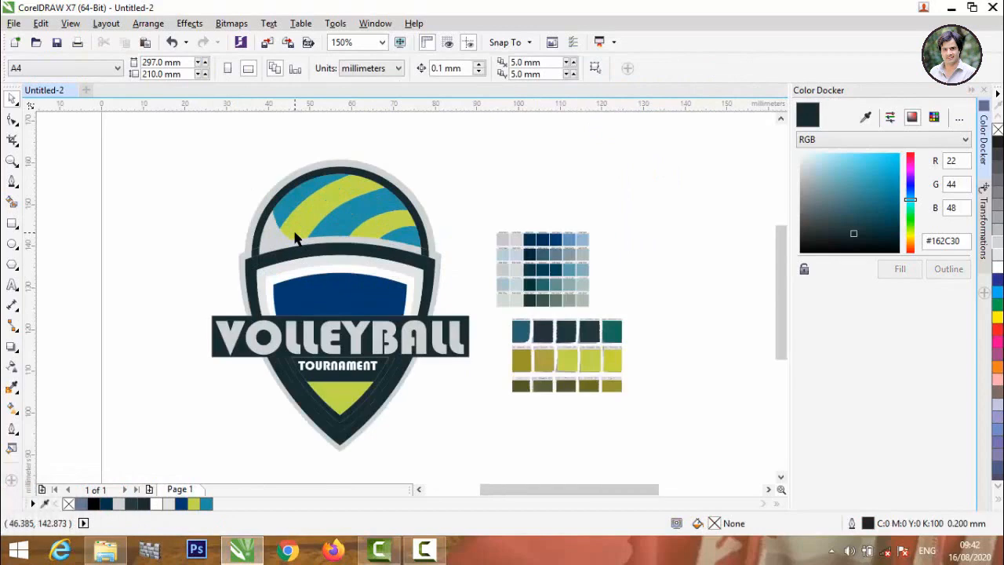
- Move the two colour palette images farther away from the logo, to its right, and deselect them
scroll(296, 237, down, 2)
drag(419, 251, 509, 211)
drag(451, 296, 541, 274)
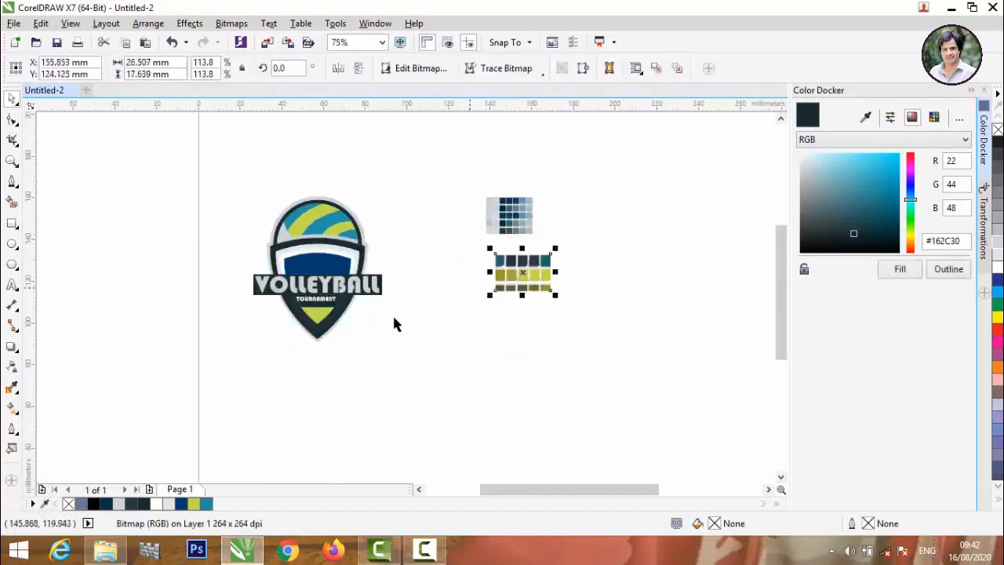
click(392, 313)
scroll(308, 317, up, 3)
scroll(309, 321, down, 1)
scroll(309, 321, down, 3)
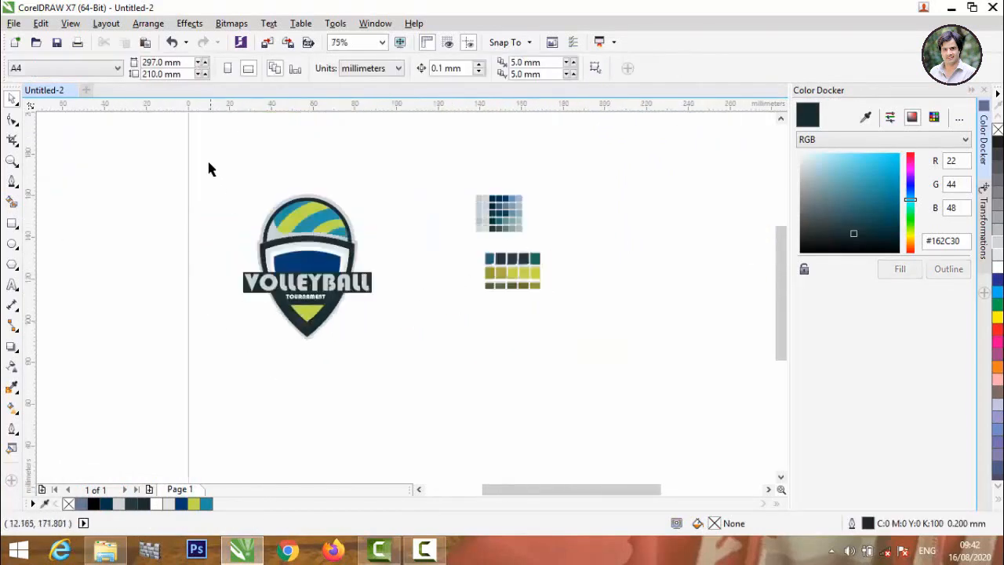
drag(164, 136, 420, 349)
scroll(313, 267, up, 3)
scroll(313, 266, down, 2)
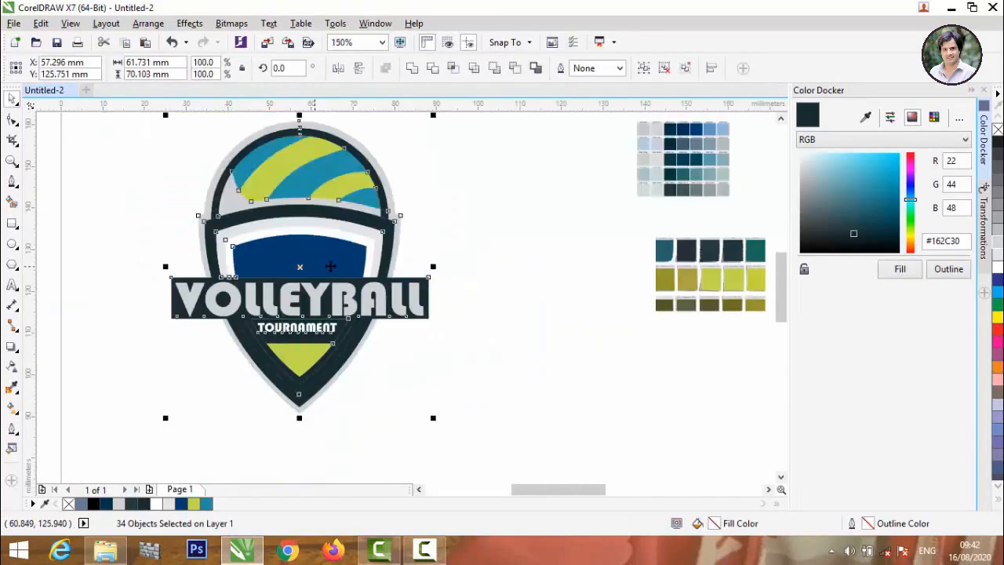
click(473, 257)
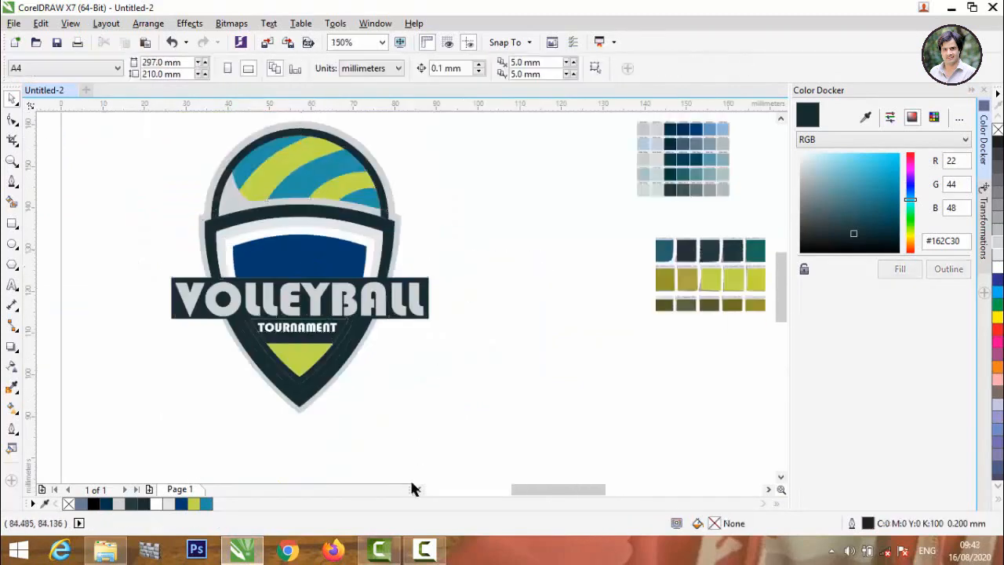
click(435, 546)
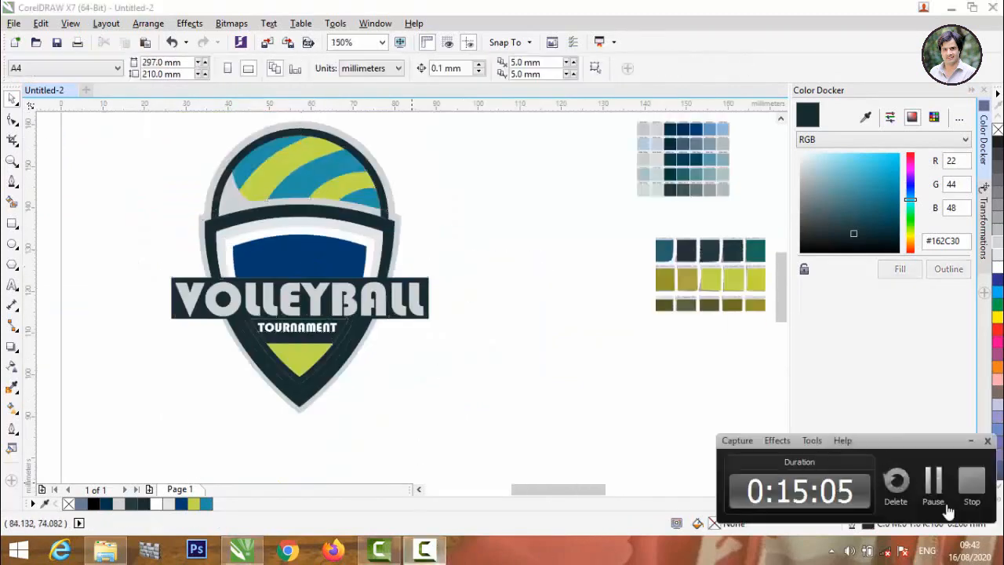